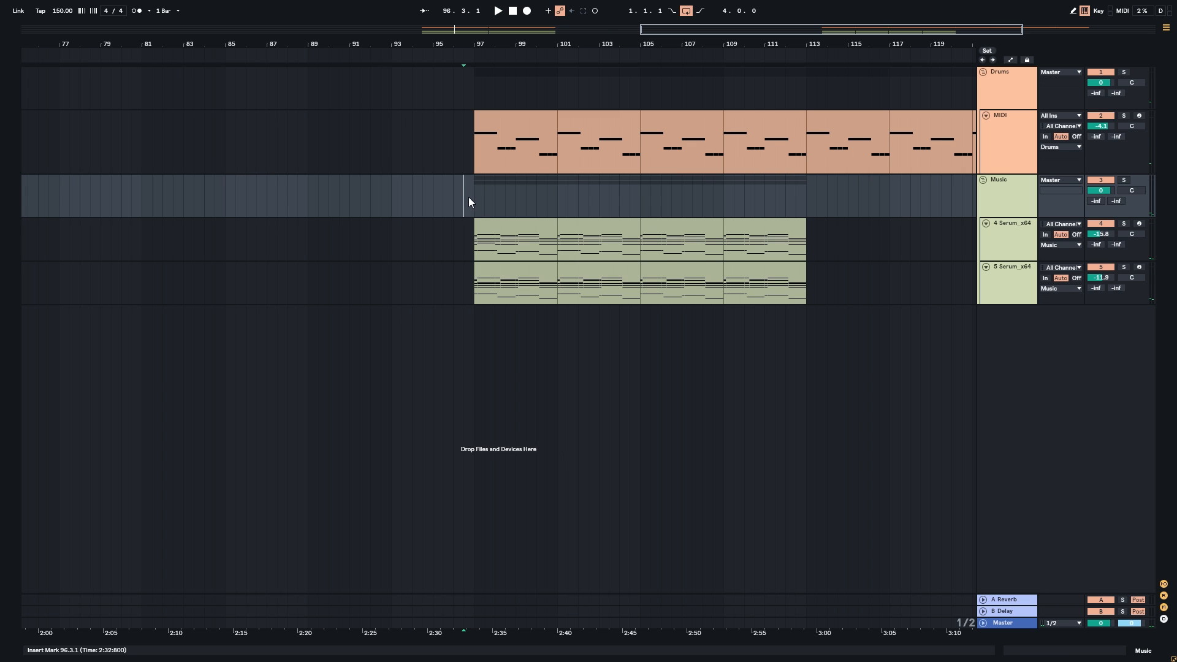
Play the arrangement from just before bar 97 to hear the existing drums and music clips.
click(471, 198)
key(space)
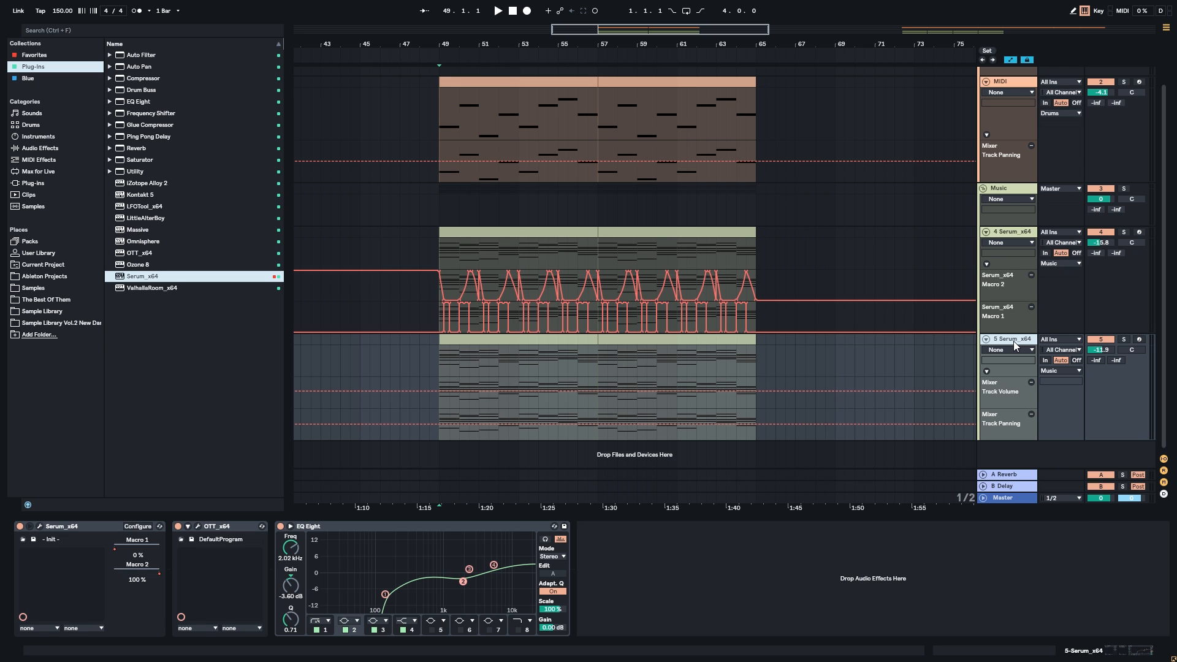
Add a new MIDI track below the second Serum track and load Serum_x64 on it.
key(ctrl+shift+t)
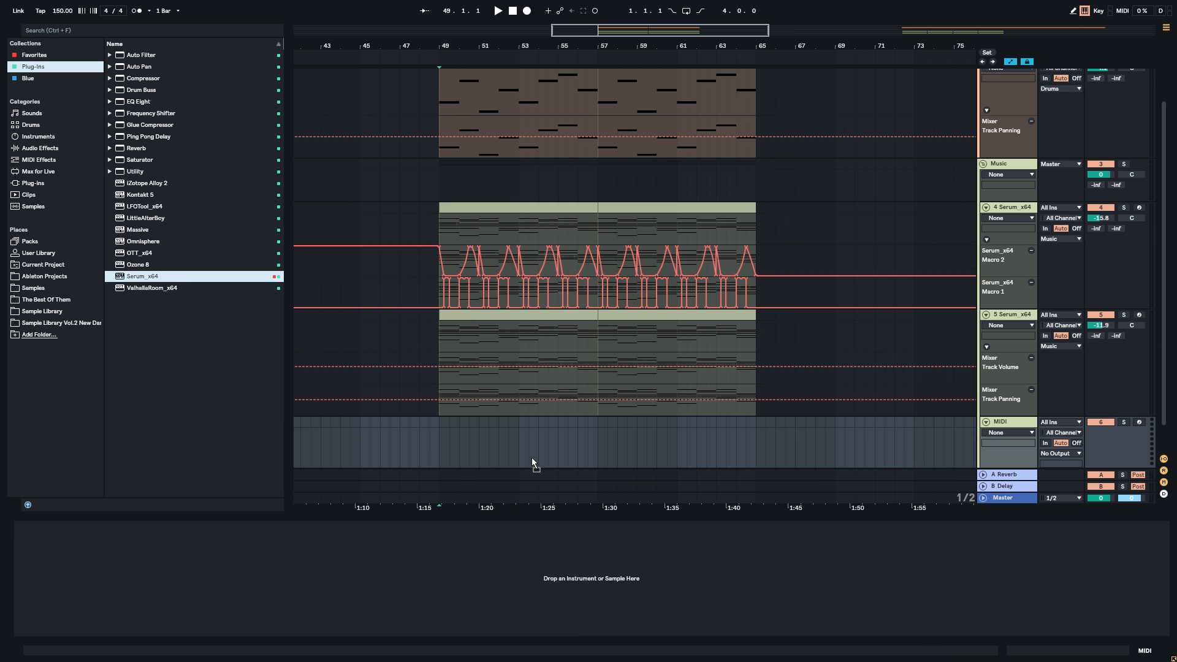
key(Return)
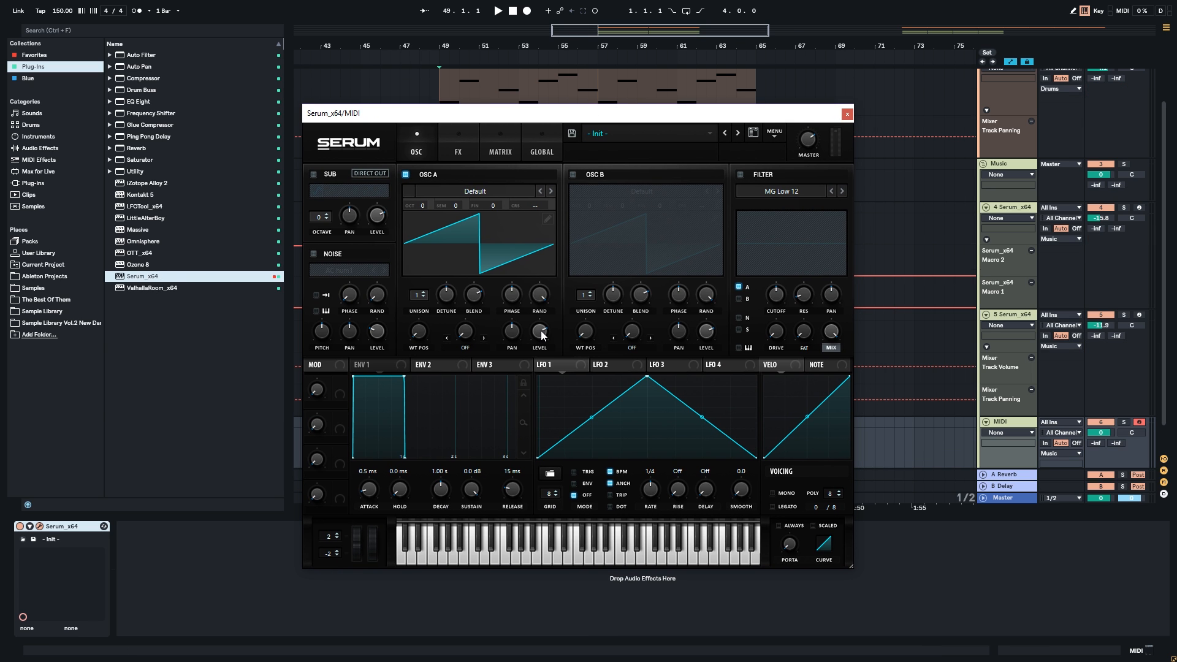
Assign LFO 1 to Osc A's level and reshape the LFO into a curved hump with an earlier peak and bulging slopes.
click(540, 332)
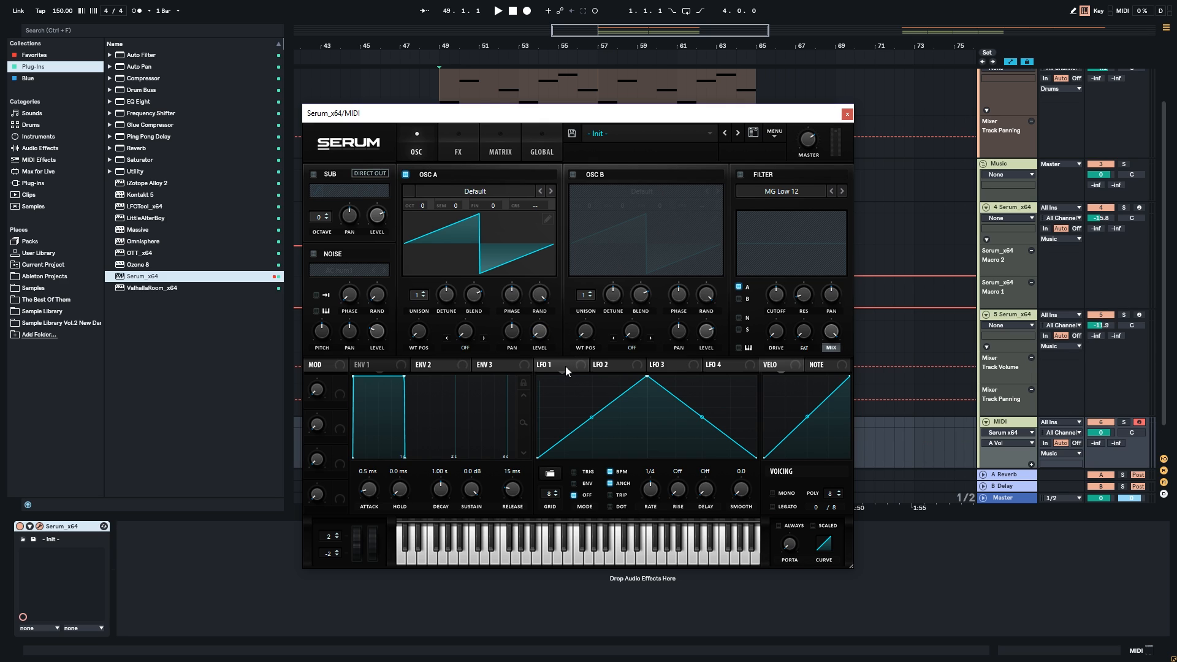
drag(565, 365, 539, 331)
drag(646, 376, 608, 360)
drag(574, 426, 570, 409)
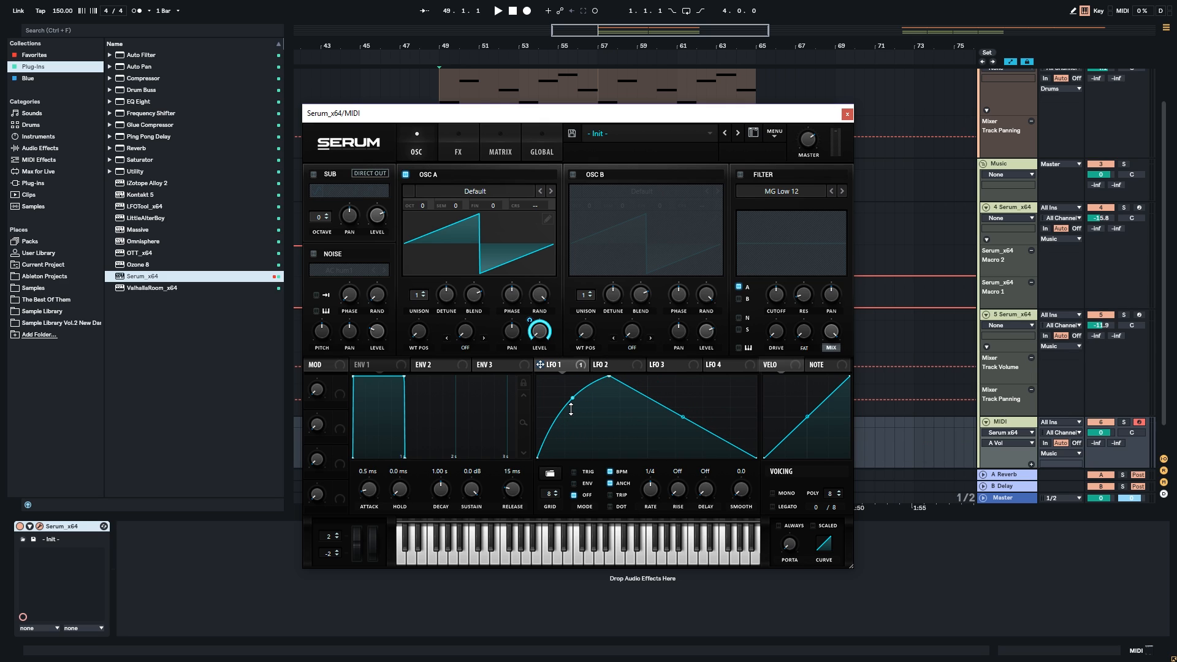
drag(683, 419, 683, 412)
Copy the bar 49–57 clip from the 4 Serum_x64 track to the new MIDI track and audition it.
click(533, 208)
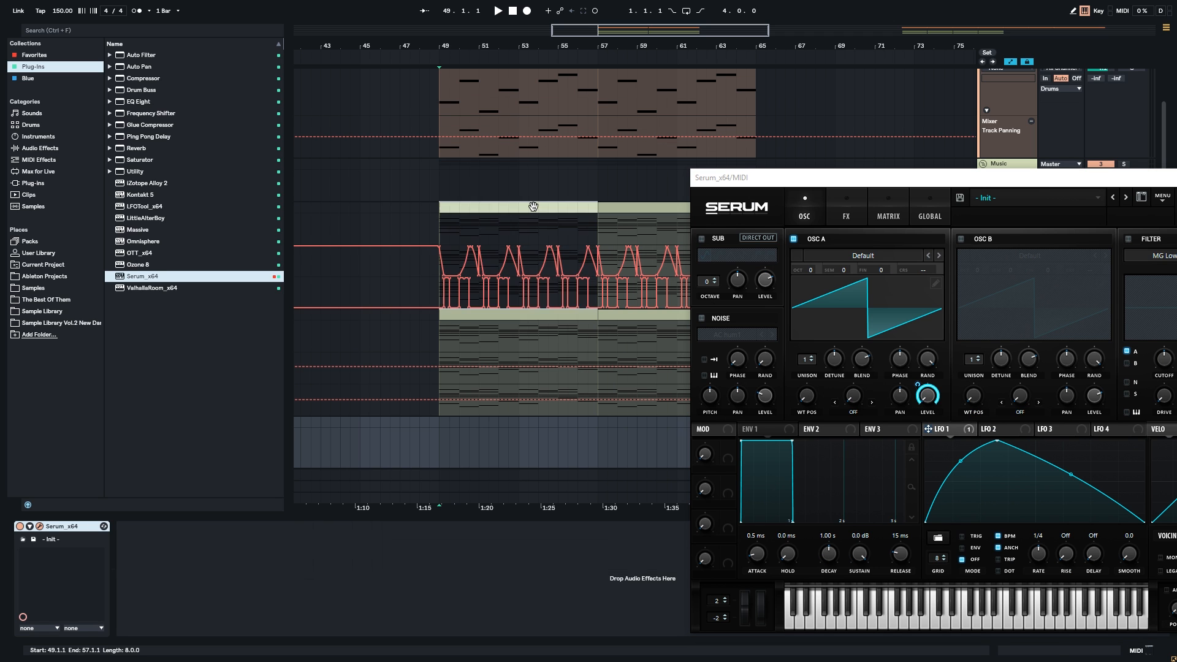
drag(533, 207, 528, 431)
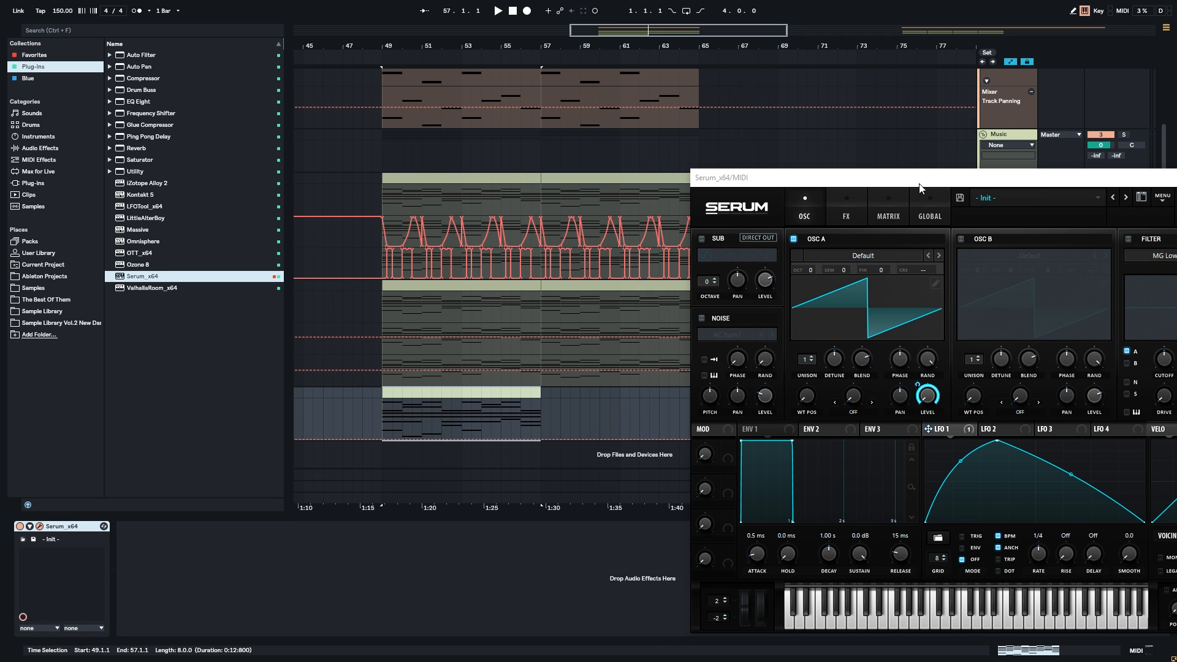
key(space)
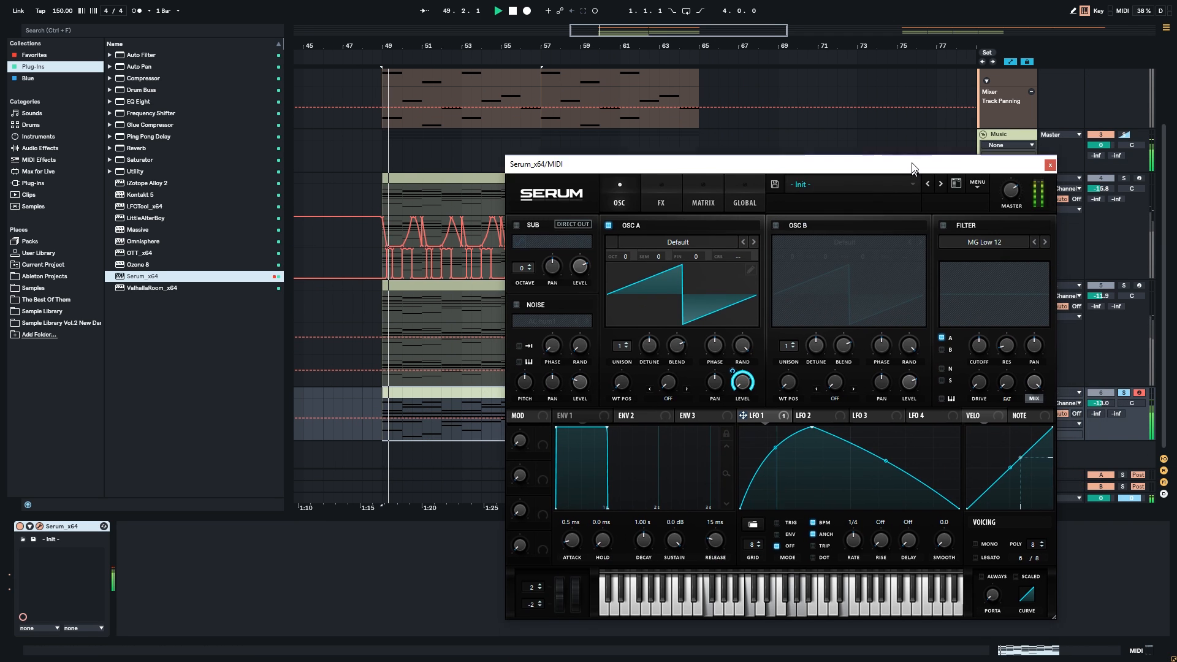
drag(912, 164, 956, 101)
drag(495, 375, 489, 300)
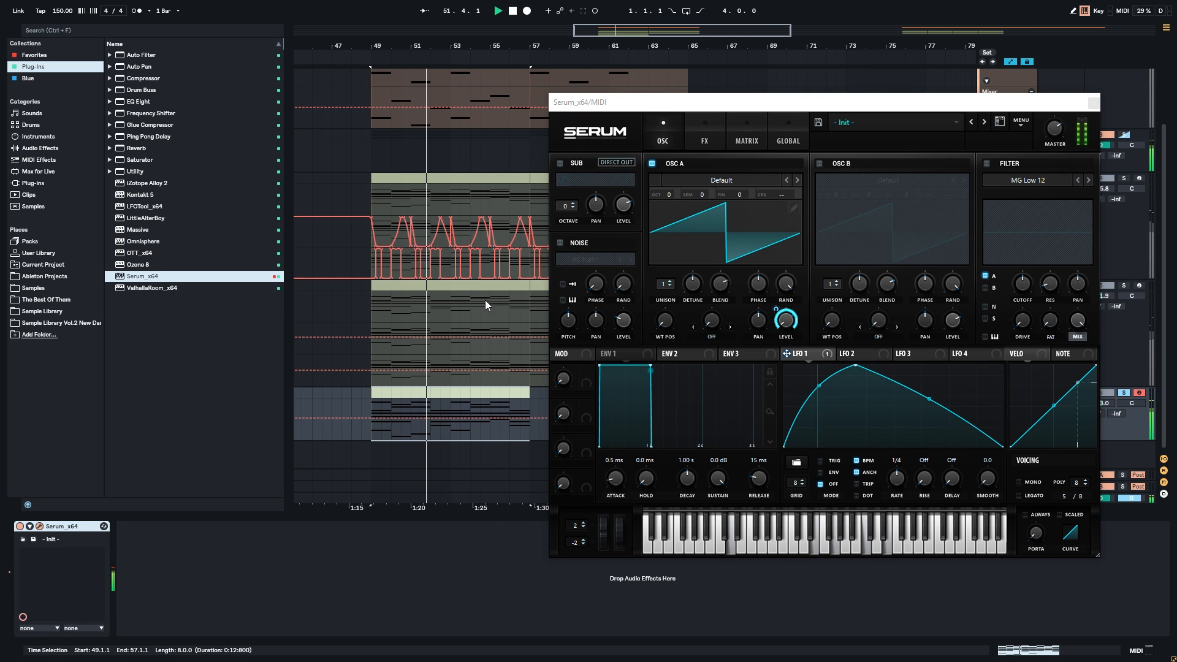
key(space)
drag(451, 398, 483, 392)
Load the Basic Shapes wavetable in Osc A, use its square wave and set the octave to -1.
drag(775, 98, 696, 125)
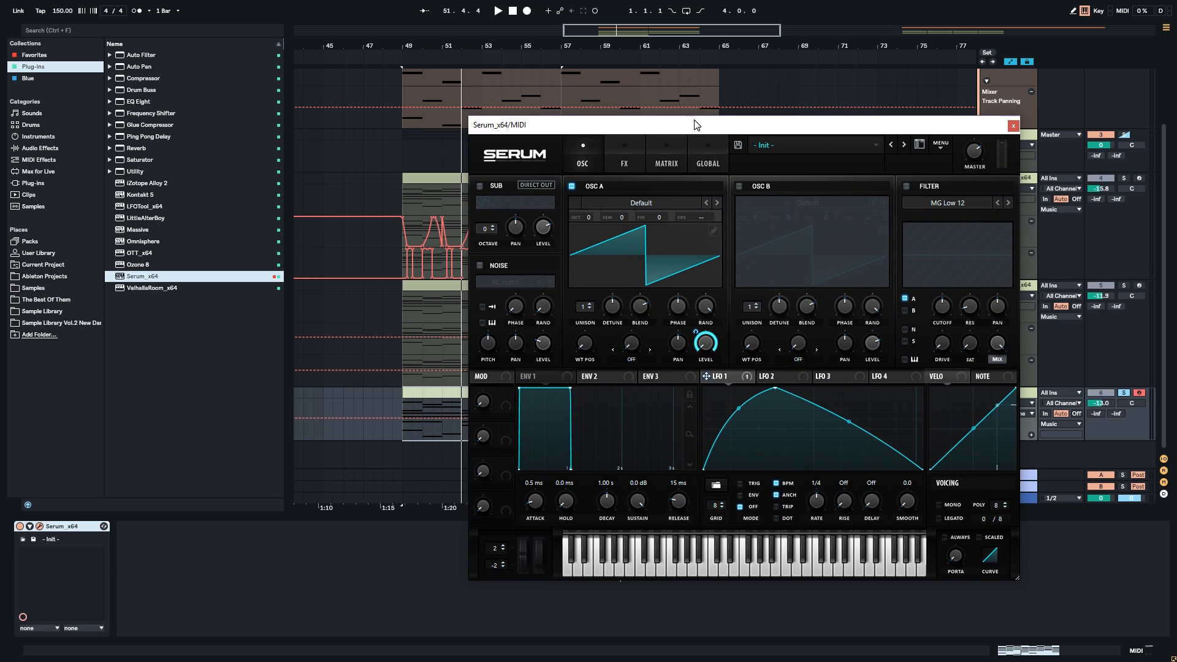
click(652, 204)
mouse_move(735, 216)
click(823, 277)
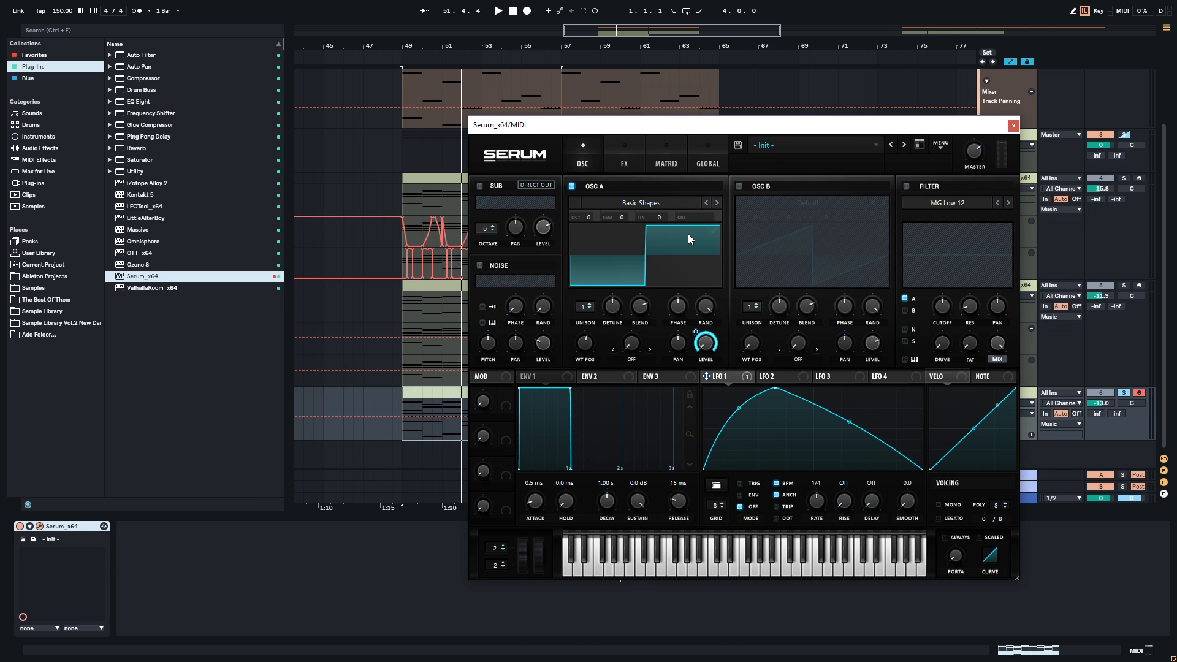
drag(655, 124, 809, 122)
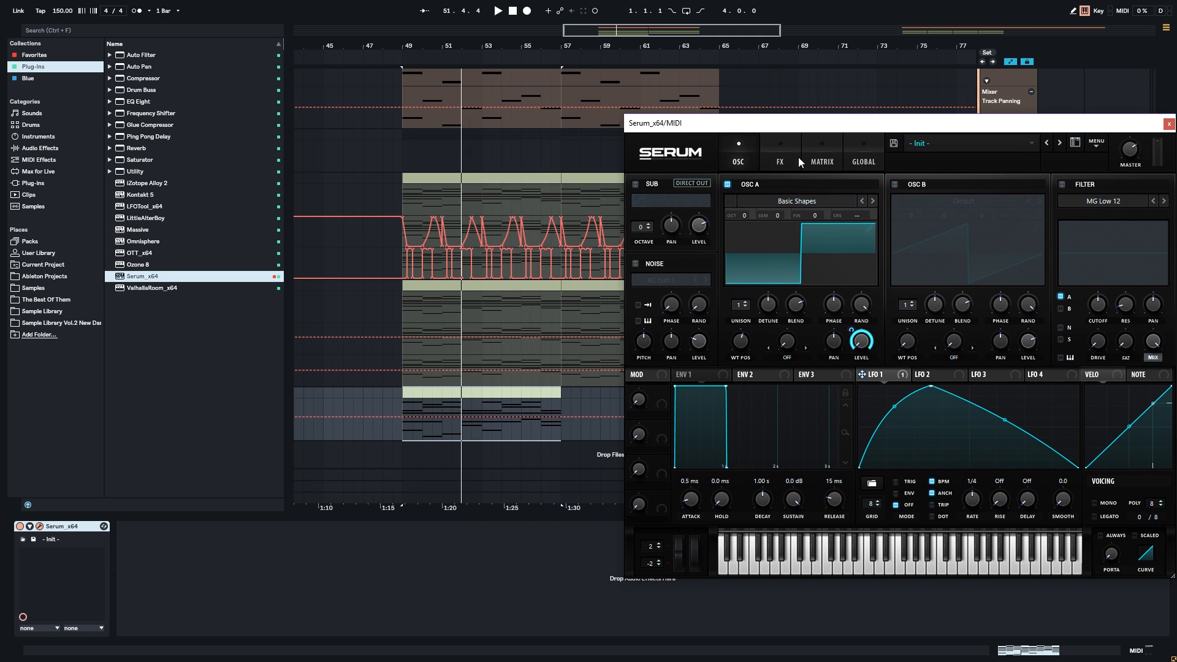
drag(744, 216, 742, 228)
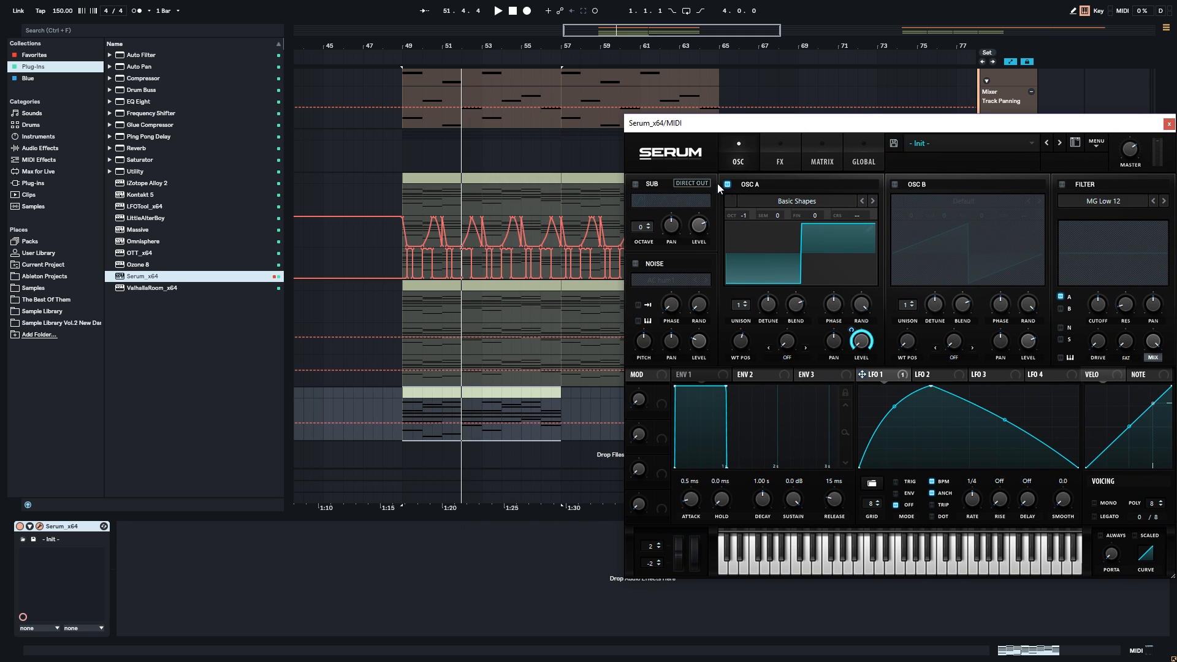
Examine the chord notes inside the new track's MIDI clip, then return to the arrangement.
double_click(490, 406)
click(503, 451)
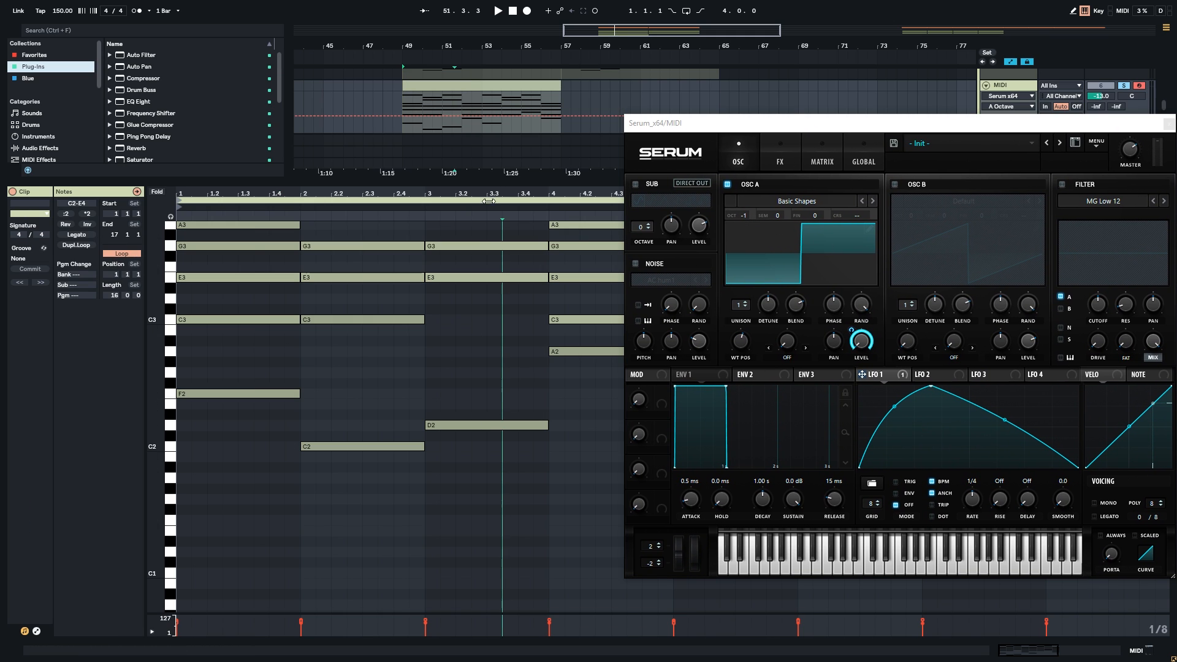
key(ctrl+a)
scroll(491, 338, up, 3)
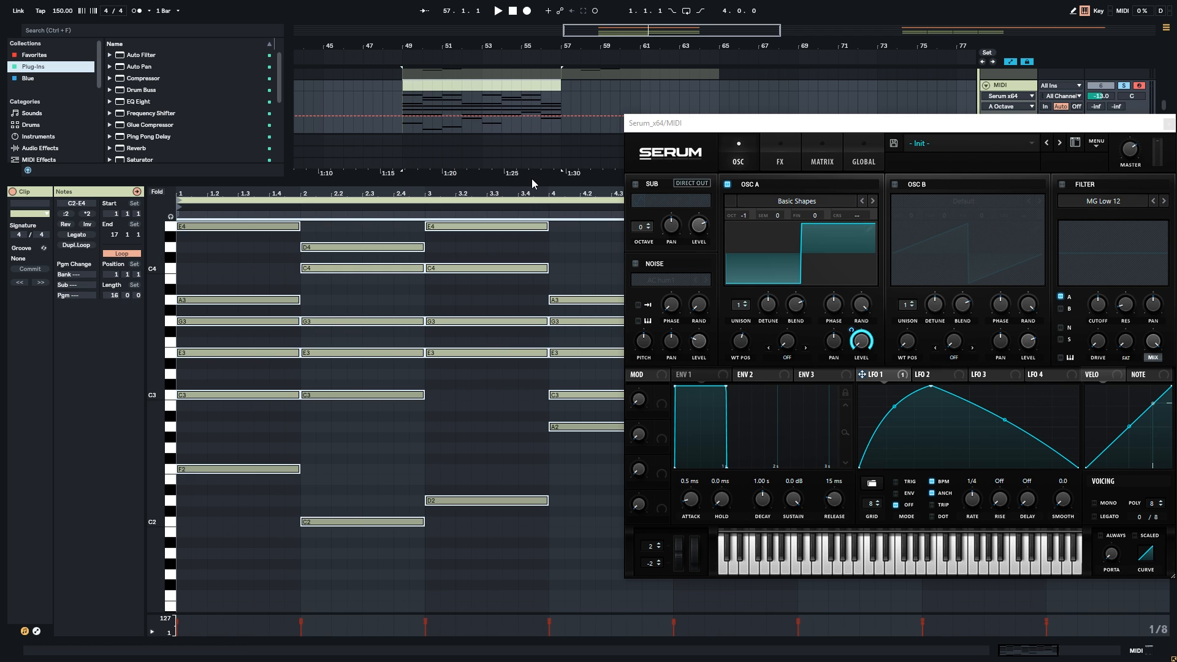
key(ctrl+alt+l)
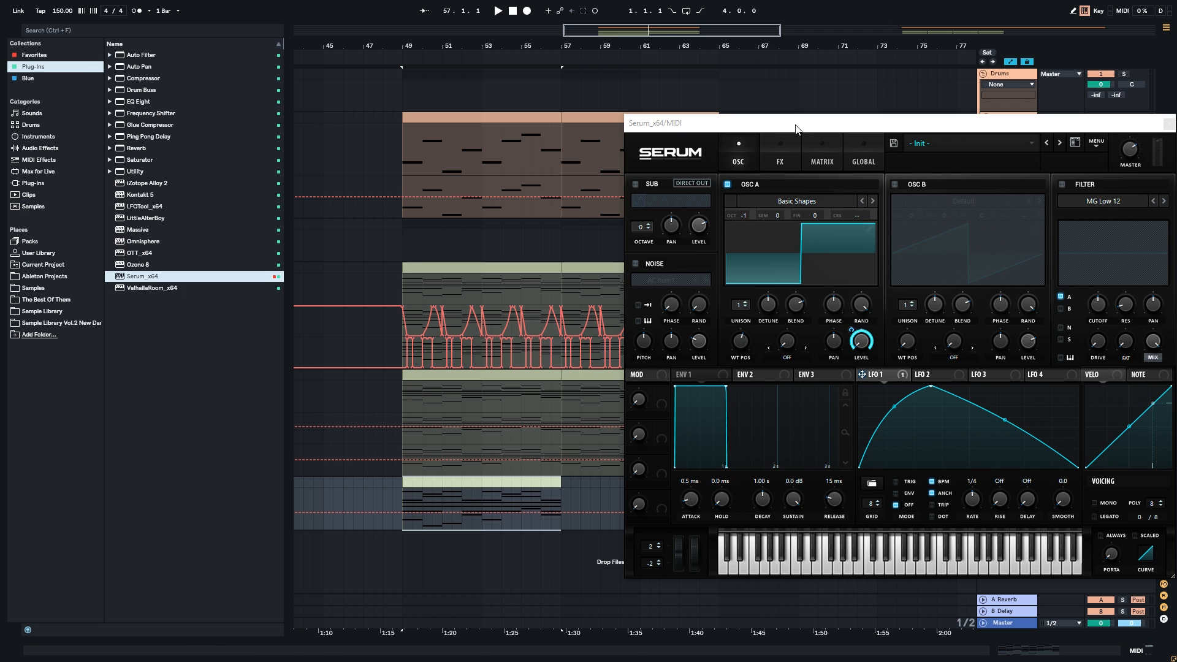
Enable Osc B with 10 unison voices, a detune of about 0.16 and the octave at -1.
drag(796, 125, 659, 111)
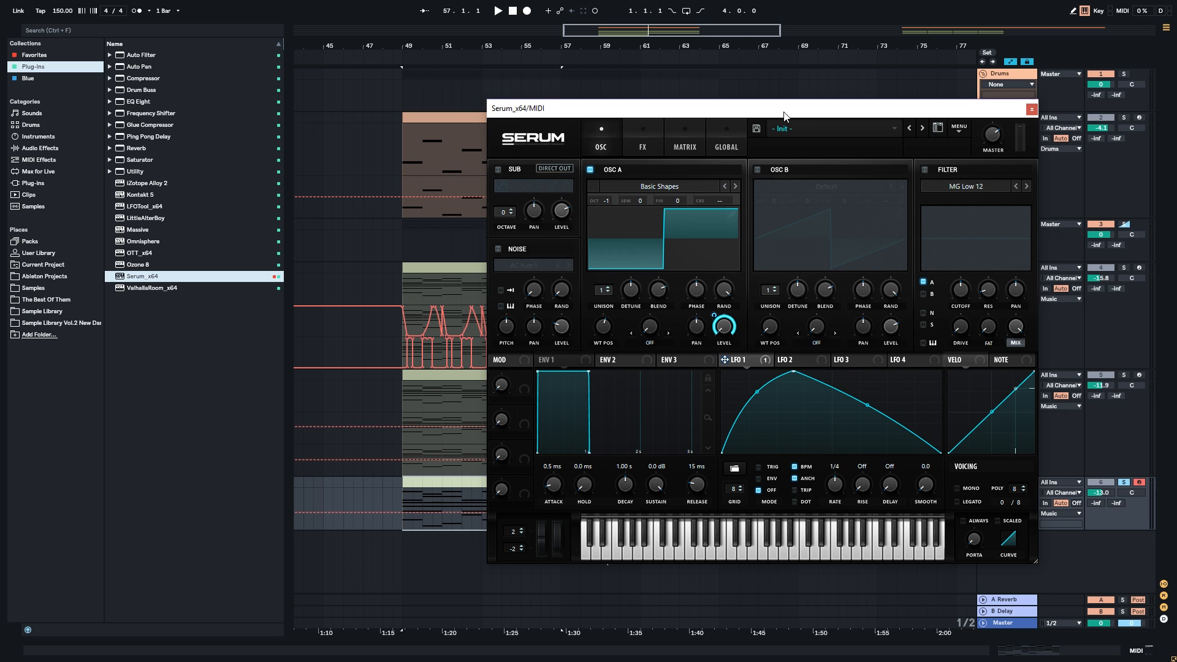
drag(784, 117, 699, 130)
click(673, 183)
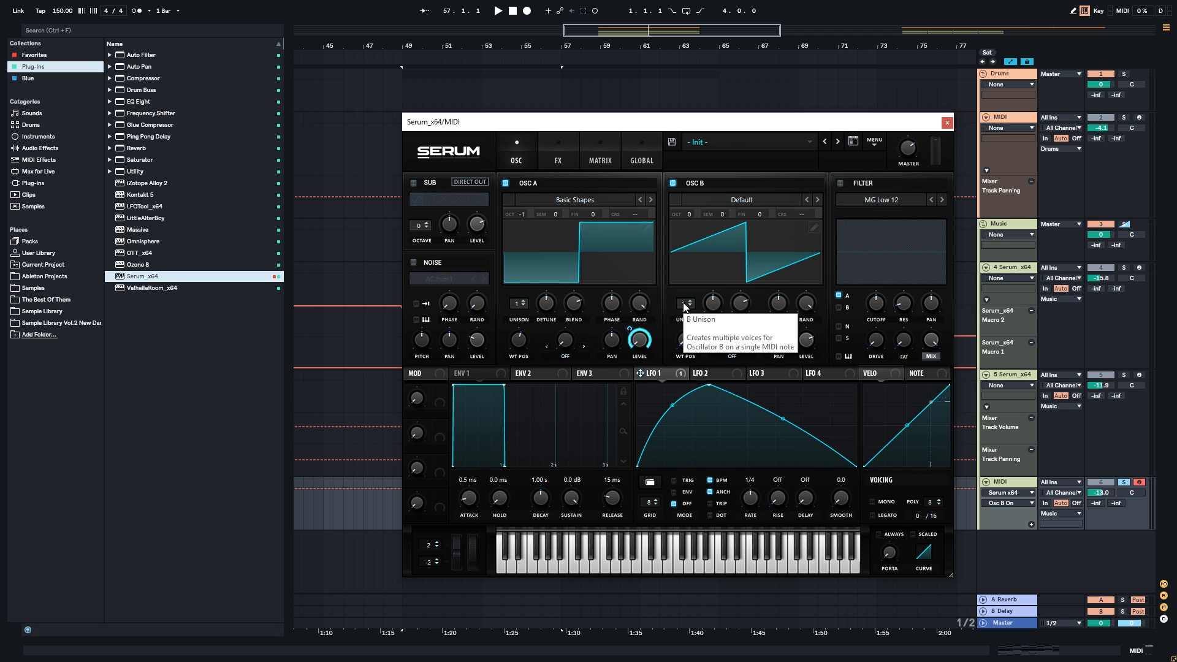
drag(684, 302, 711, 314)
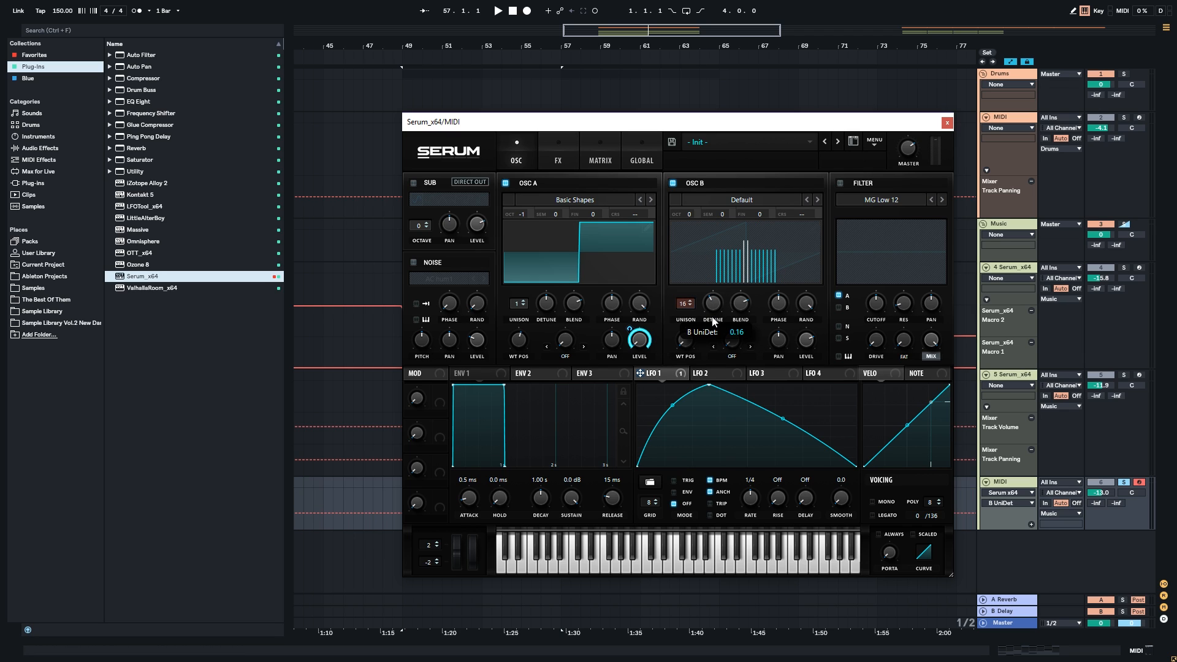
drag(689, 212, 687, 223)
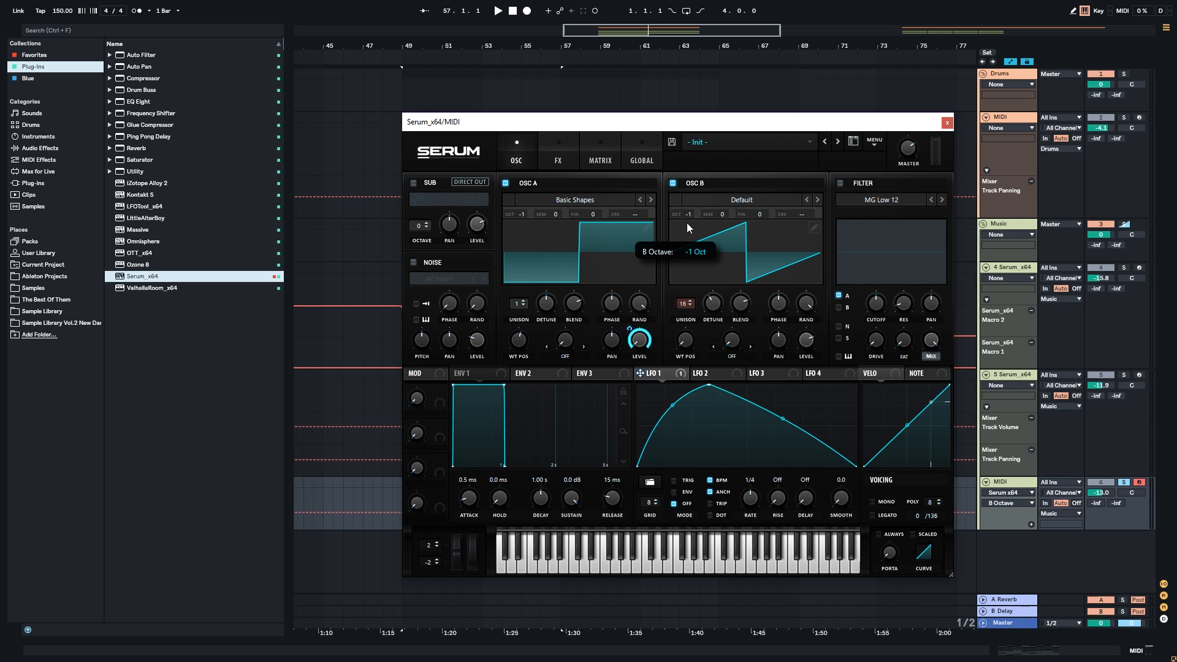
Turn down Osc B's level and modulate it with LFO 1 at an amount of about 61.
click(811, 341)
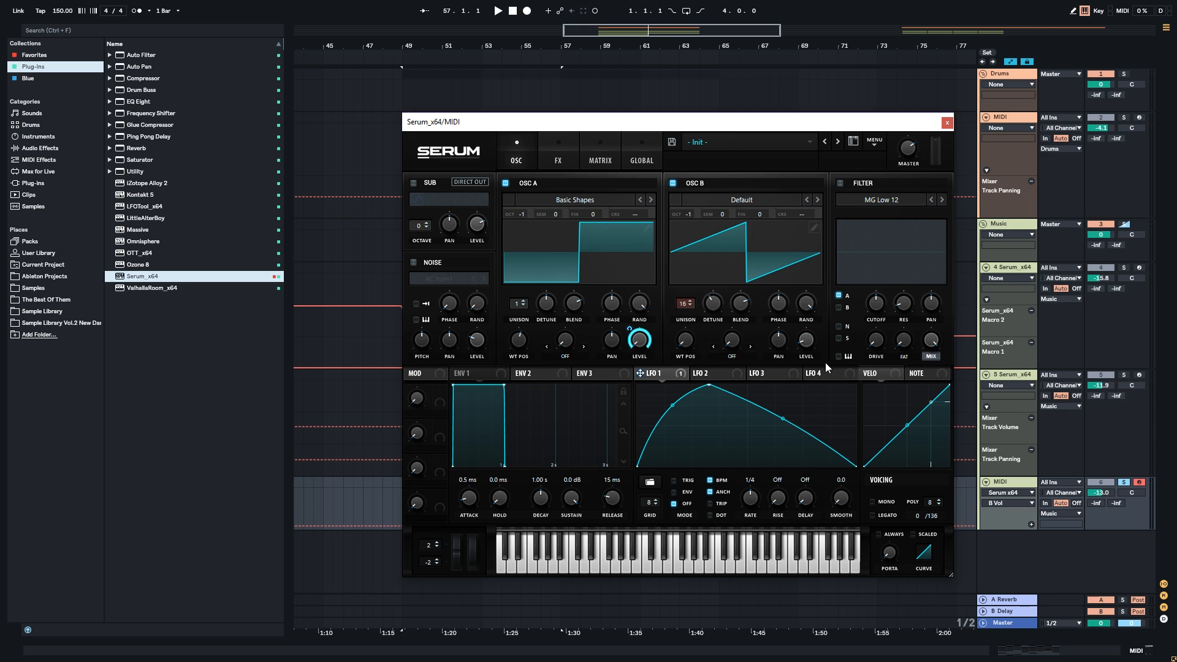
drag(888, 338, 806, 342)
key(alt+Tab)
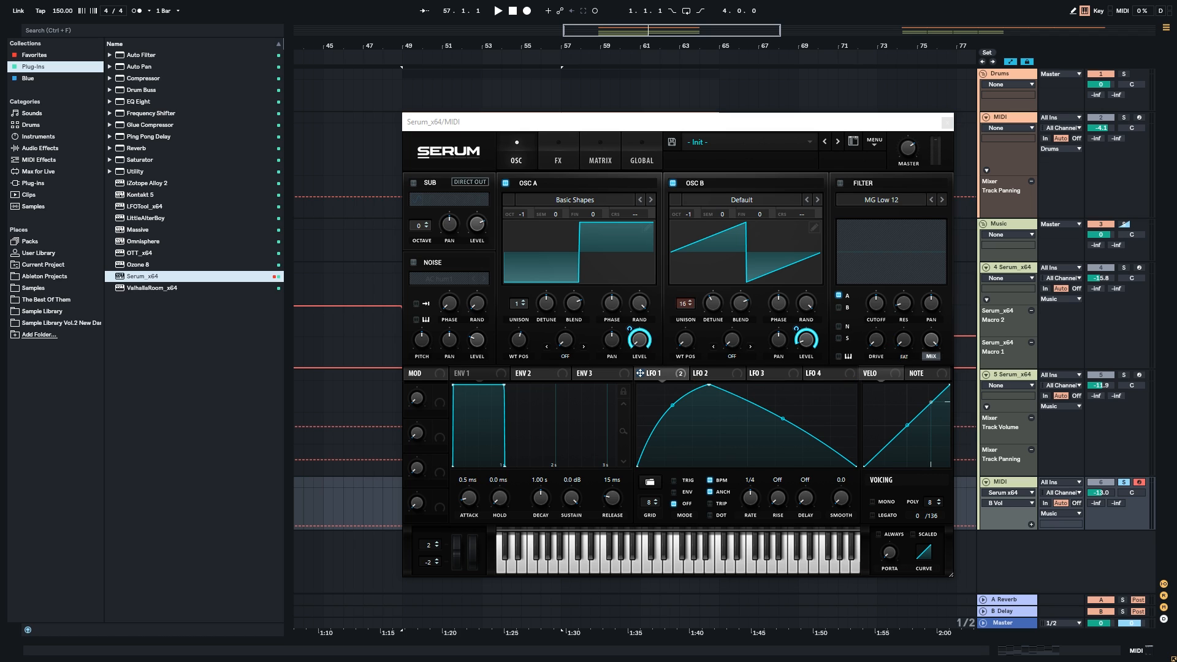
drag(796, 325, 797, 344)
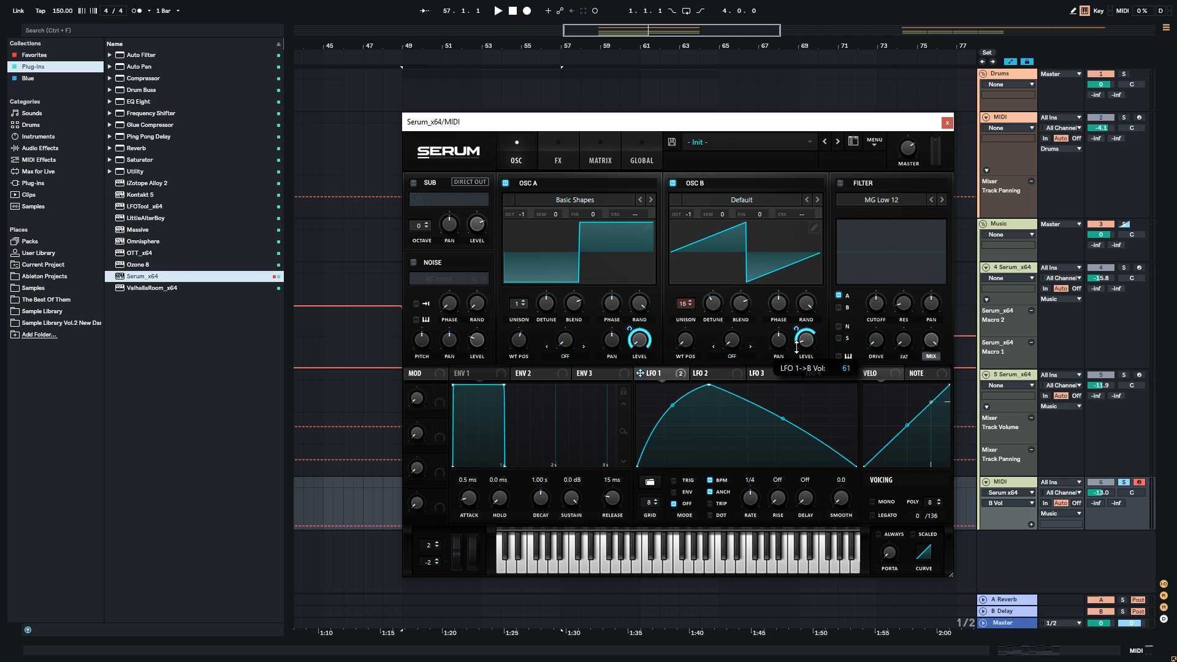
Audition the patch while switching Osc A and Osc B off and back on to compare the layers.
click(513, 182)
key(space)
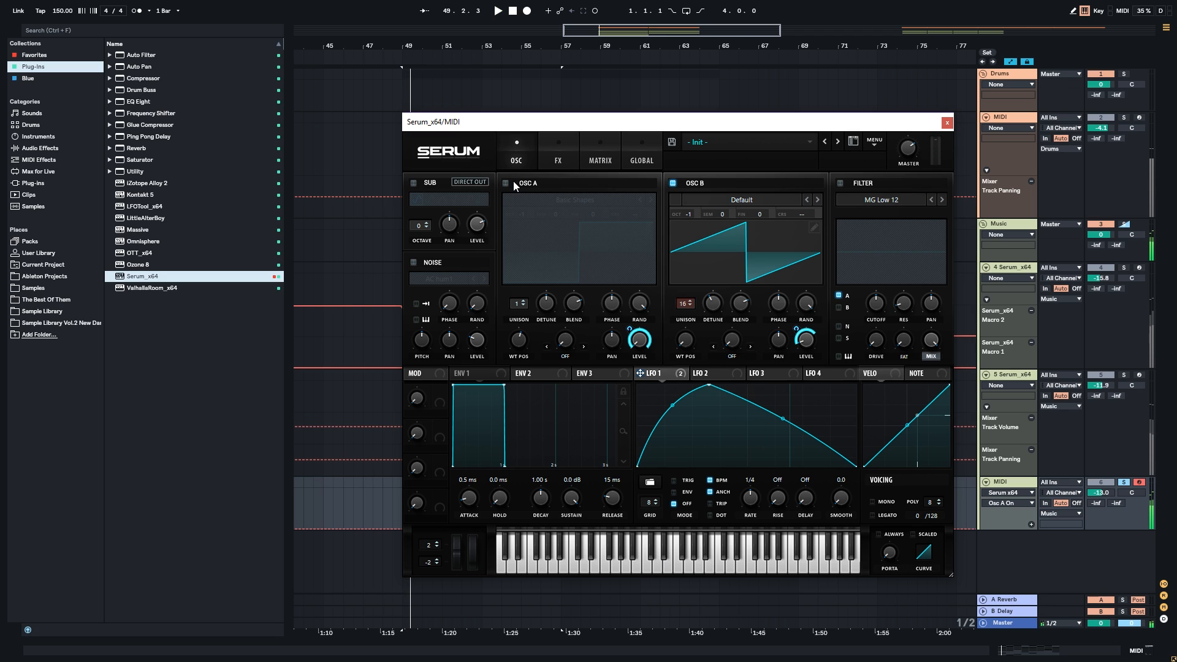
click(513, 182)
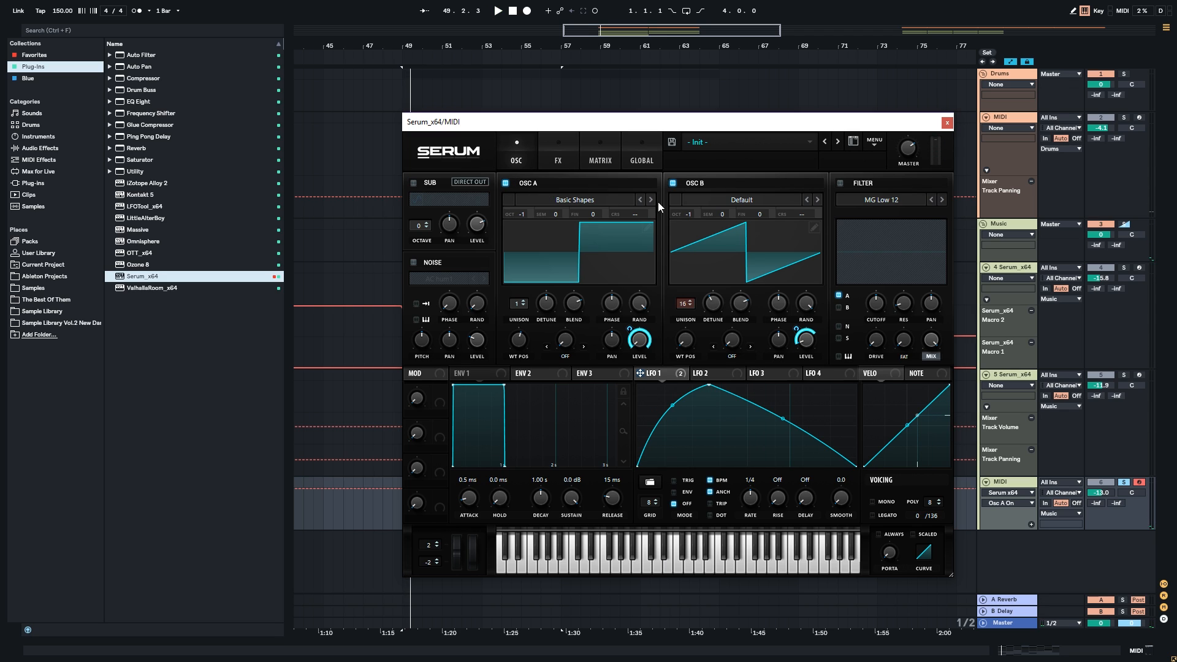
key(space)
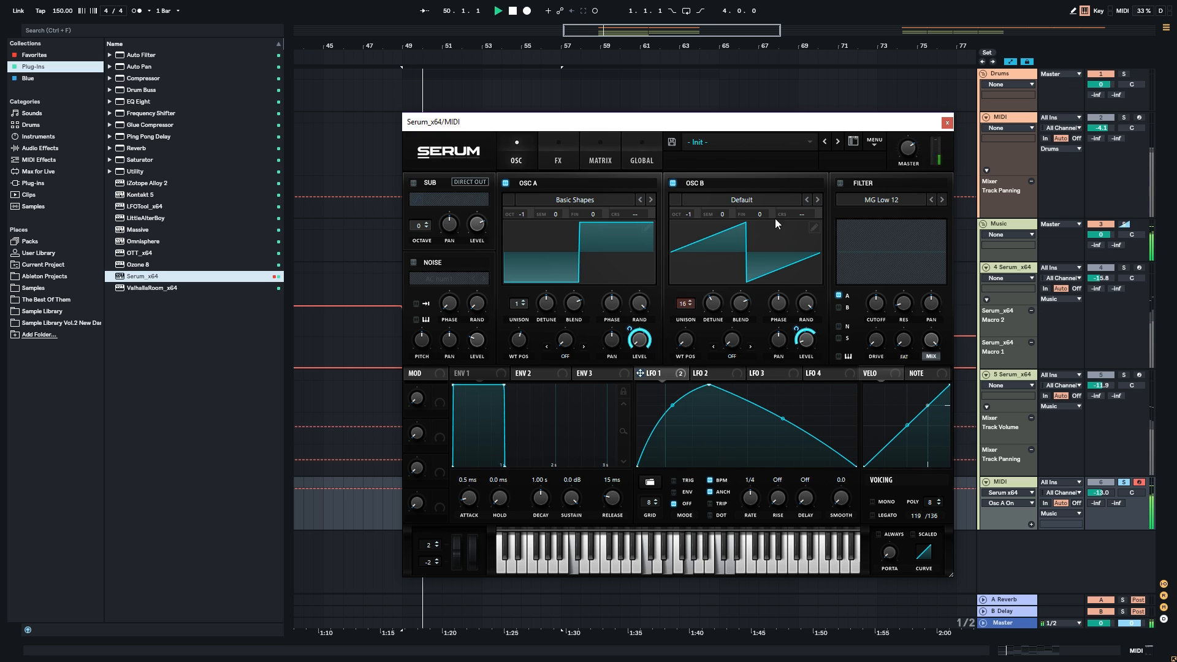
click(673, 183)
click(673, 183)
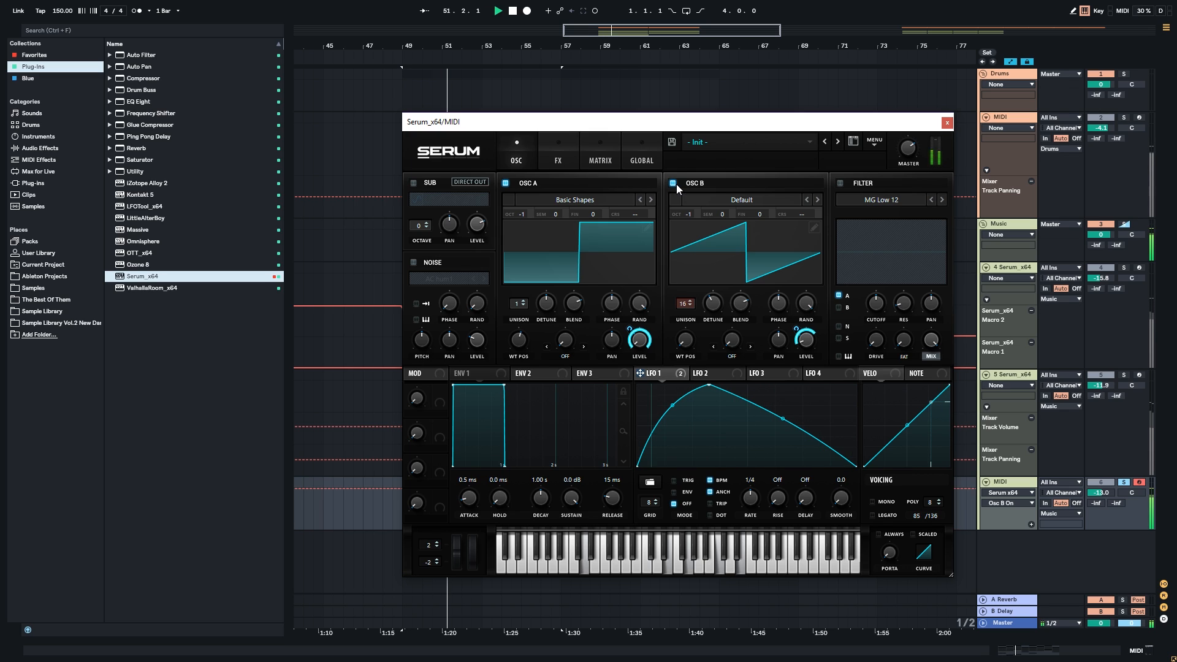
key(space)
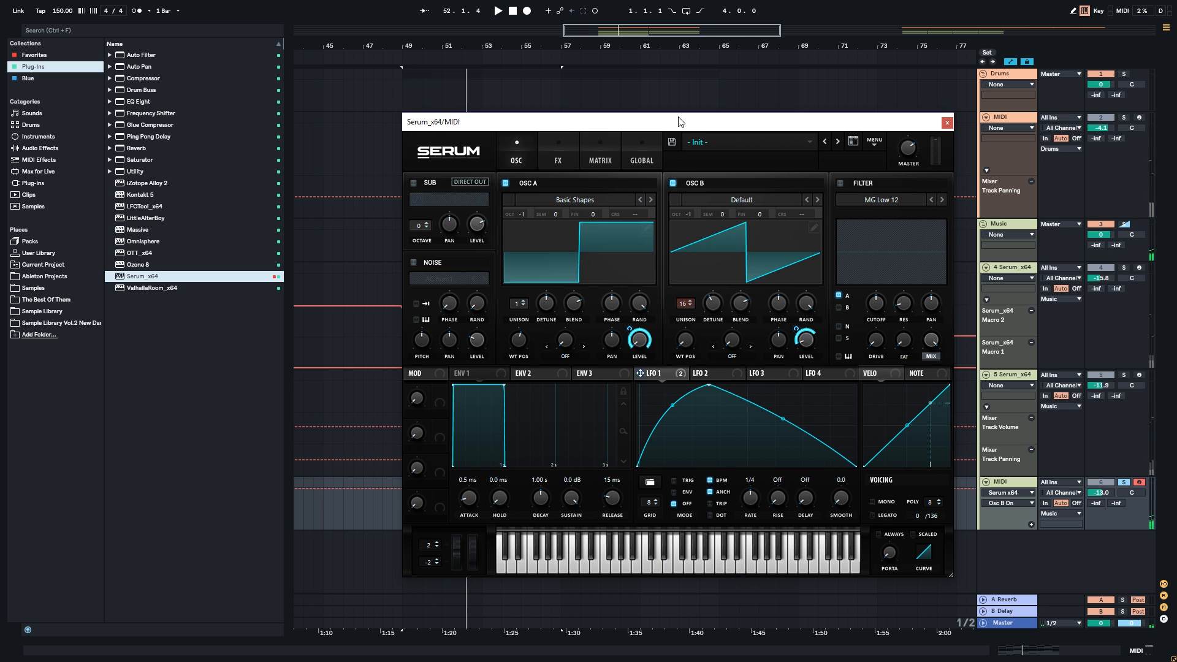
Enable the Hyper/Dimension effect, lower its hyper mix and adjust the dimension size and mix.
click(556, 155)
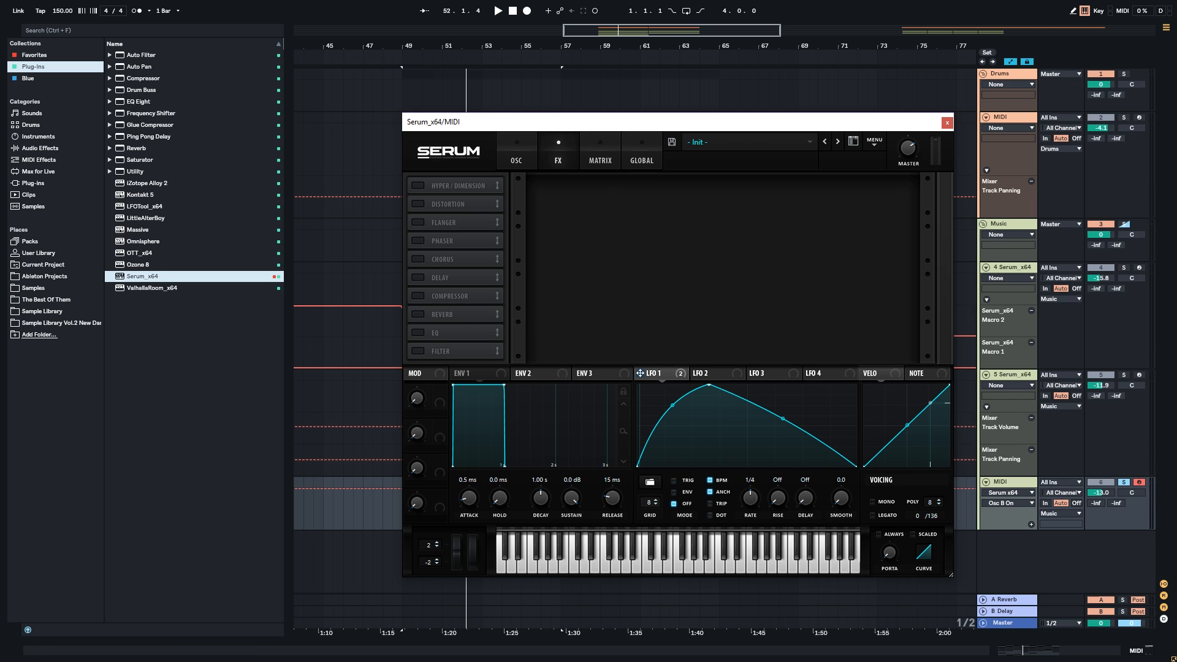
click(418, 186)
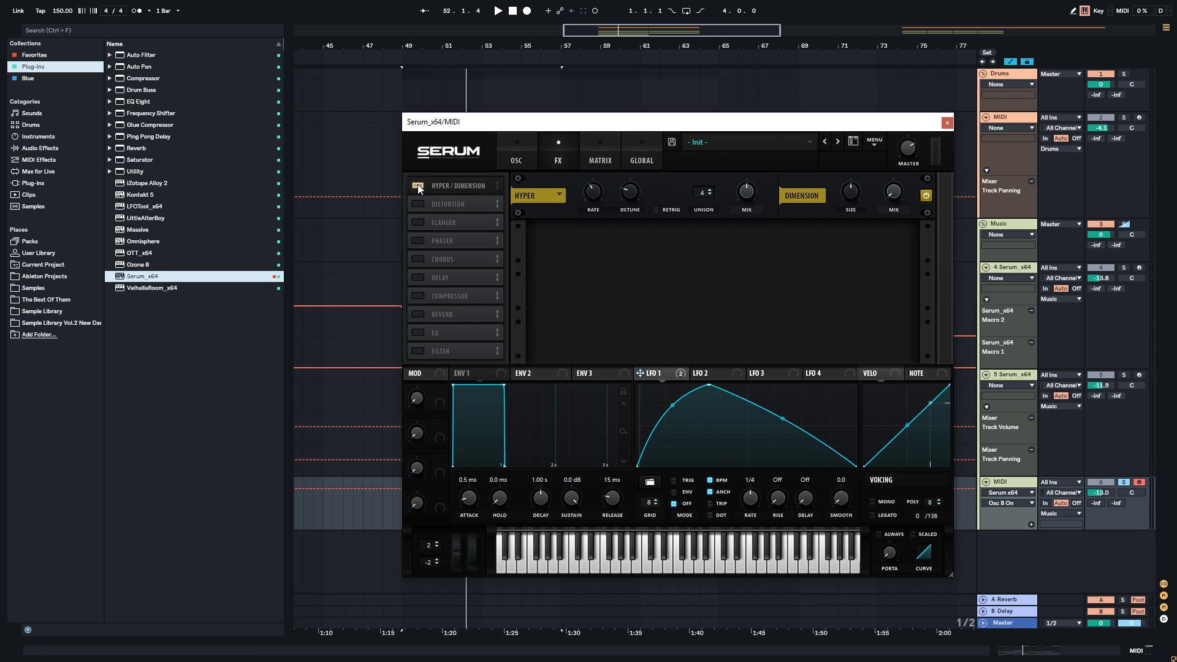
drag(751, 193, 751, 208)
drag(852, 194, 846, 334)
click(892, 196)
Play the patch and compare it with the Hyper/Dimension effect bypassed and active.
key(space)
click(926, 196)
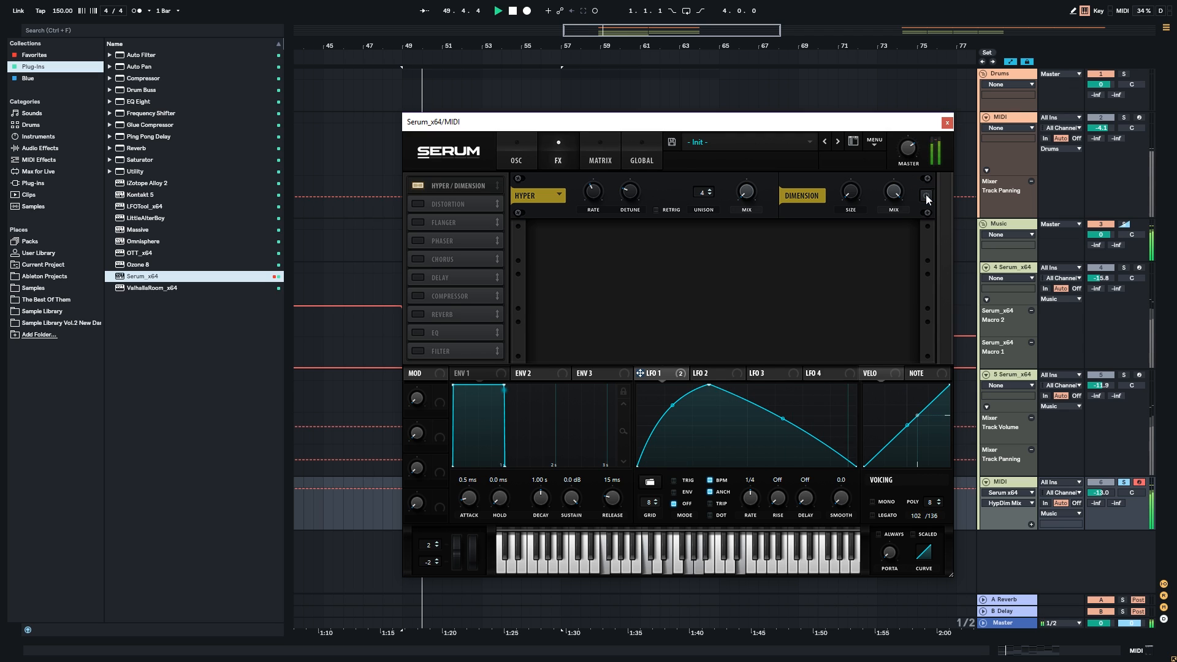
click(926, 196)
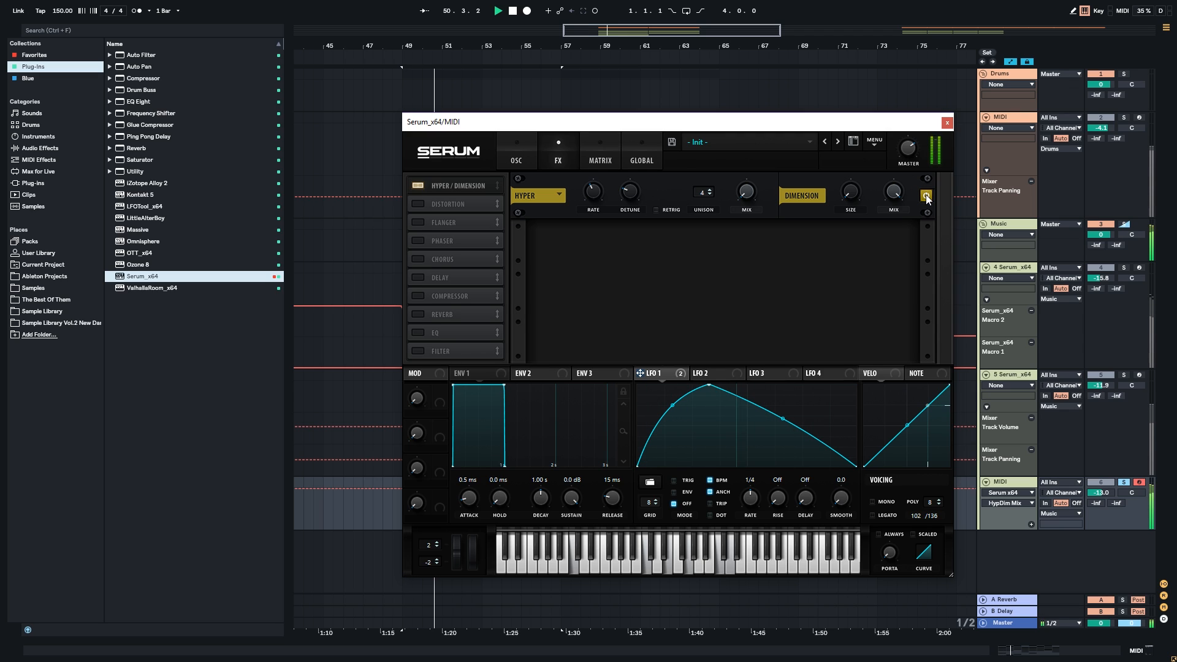
click(911, 159)
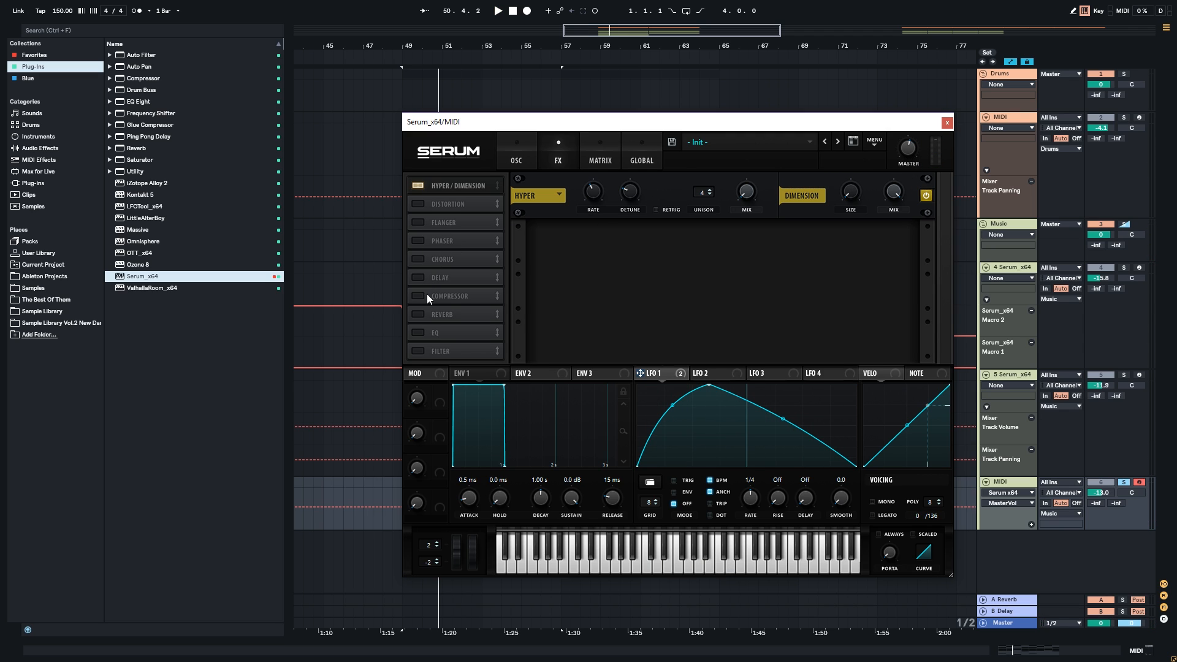
Enable the Chorus effect, place it directly after Hyper/Dimension, raise its low-pass filter and audition the patch.
click(417, 259)
drag(414, 255, 465, 197)
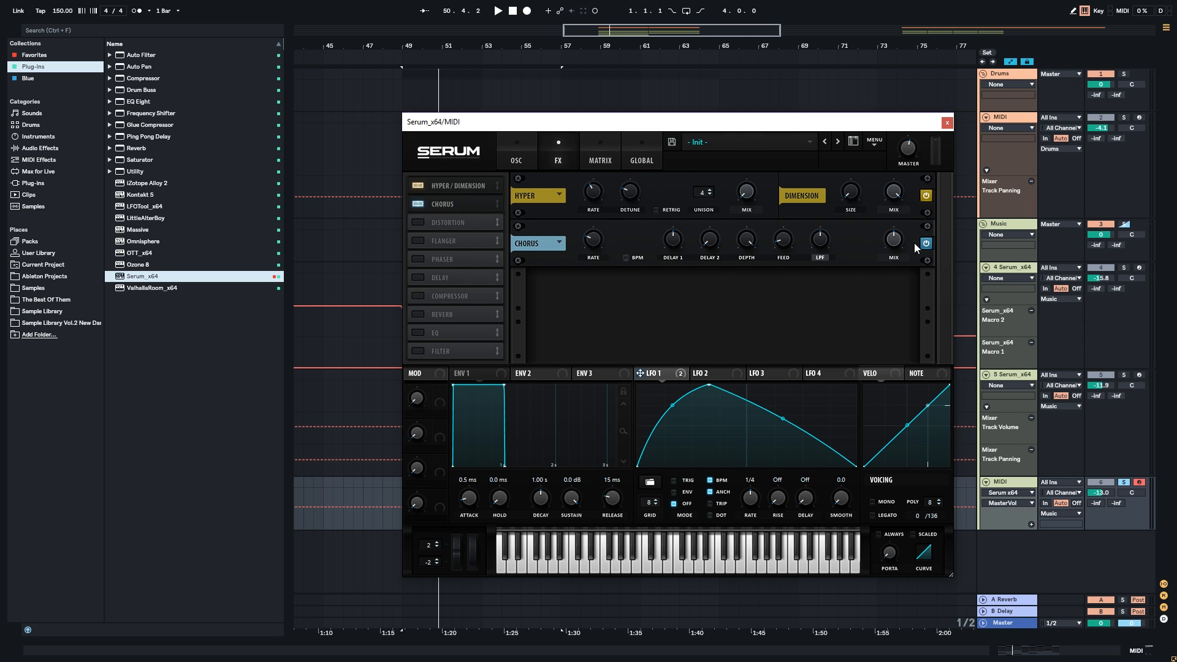
drag(820, 239, 818, 195)
drag(623, 128, 776, 117)
key(space)
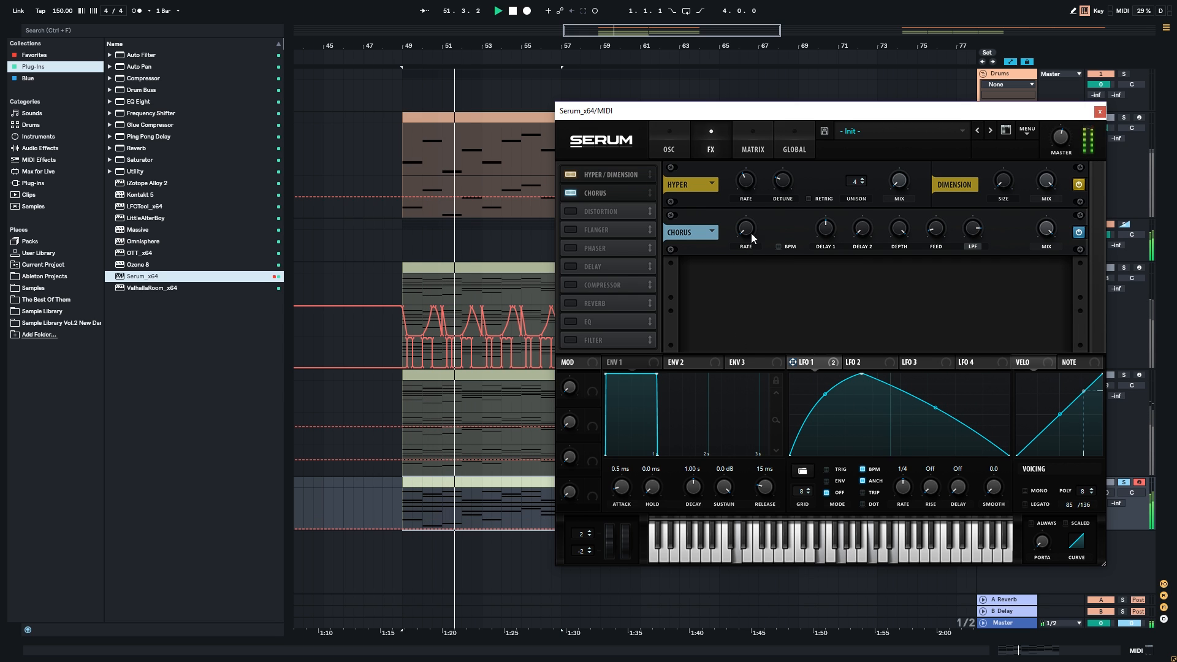
Modulate the Chorus low-pass filter with LFO 1 and audition the patch with the chorus bypassed and active.
drag(799, 117, 640, 118)
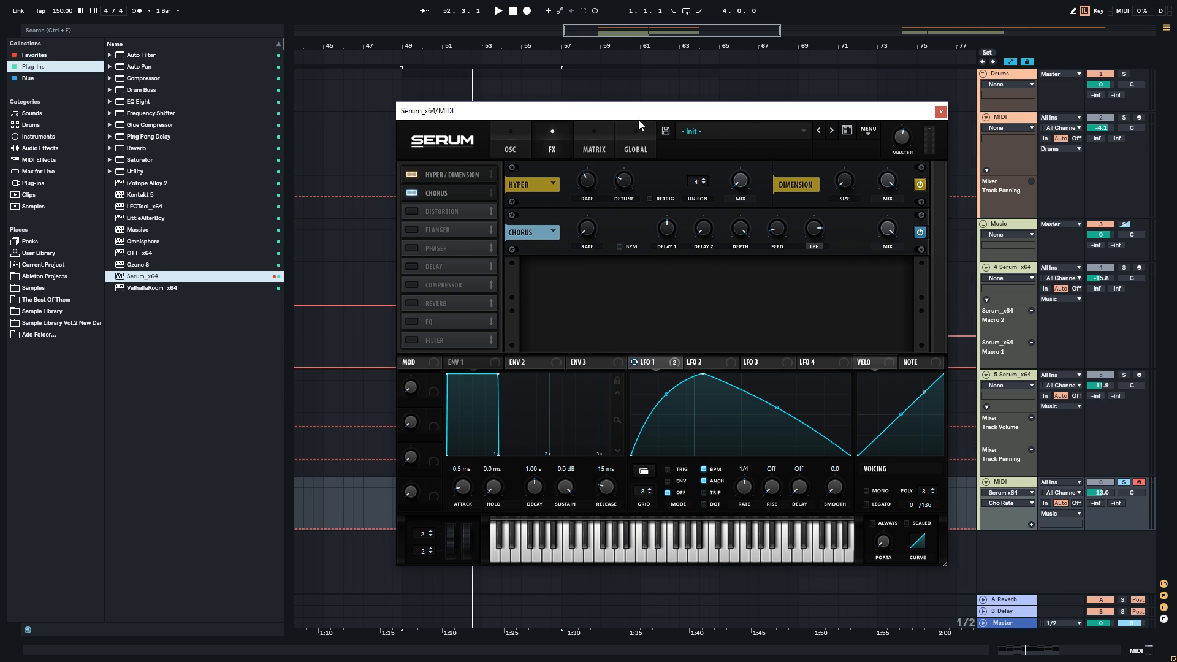
drag(816, 235, 816, 236)
key(space)
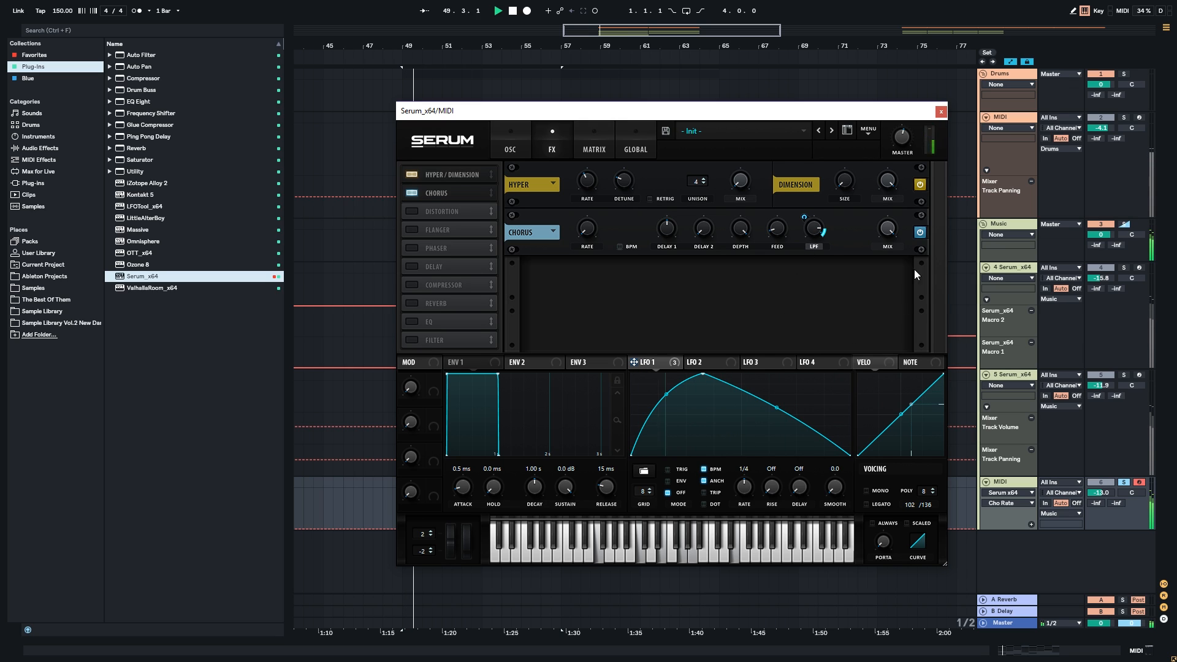
click(919, 233)
click(920, 232)
key(space)
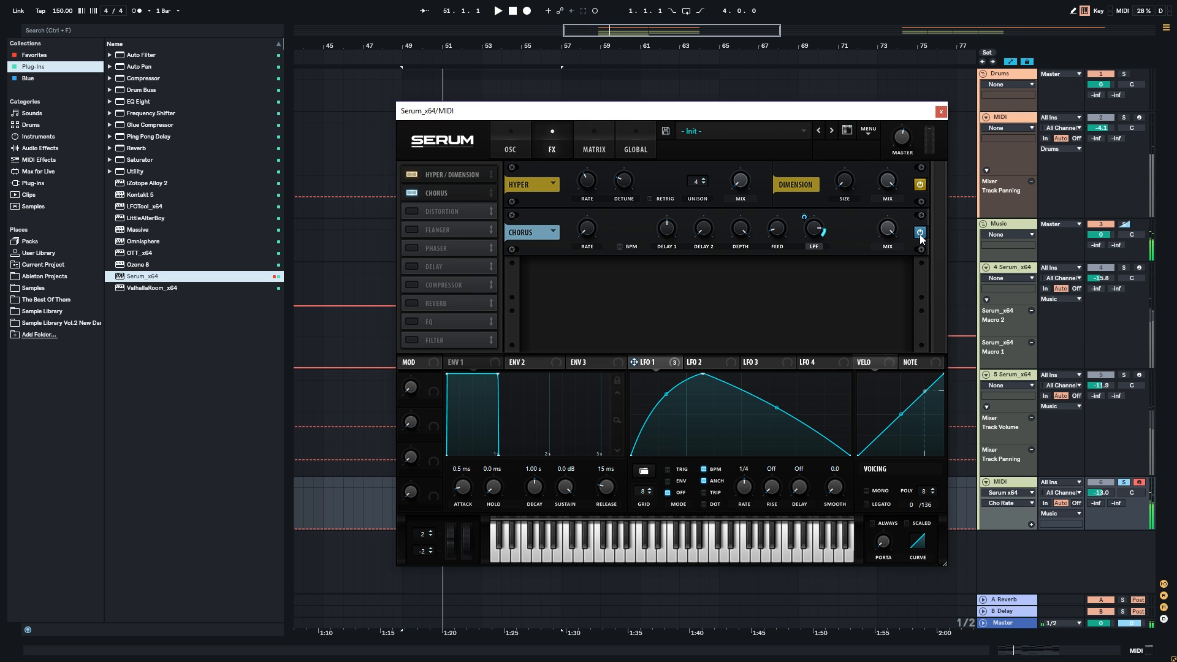
Enable the Compressor directly after Chorus, switch it to multiband, adjust its release and gain, and audition the patch.
click(411, 285)
drag(468, 283, 476, 207)
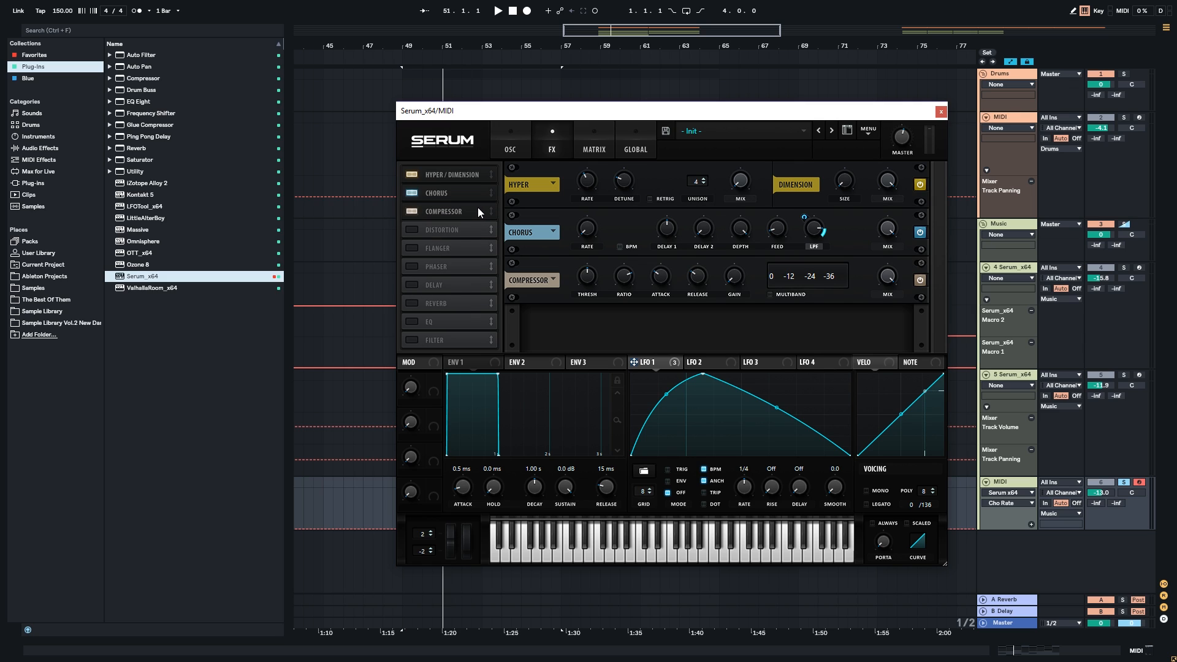
click(697, 276)
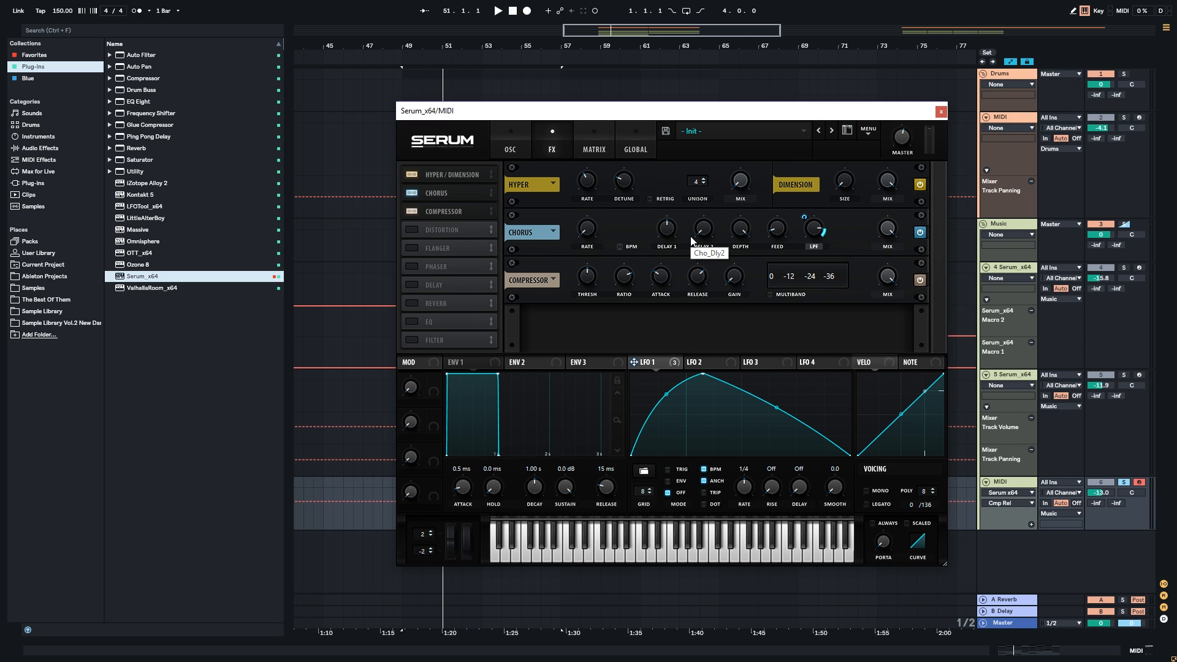
click(773, 296)
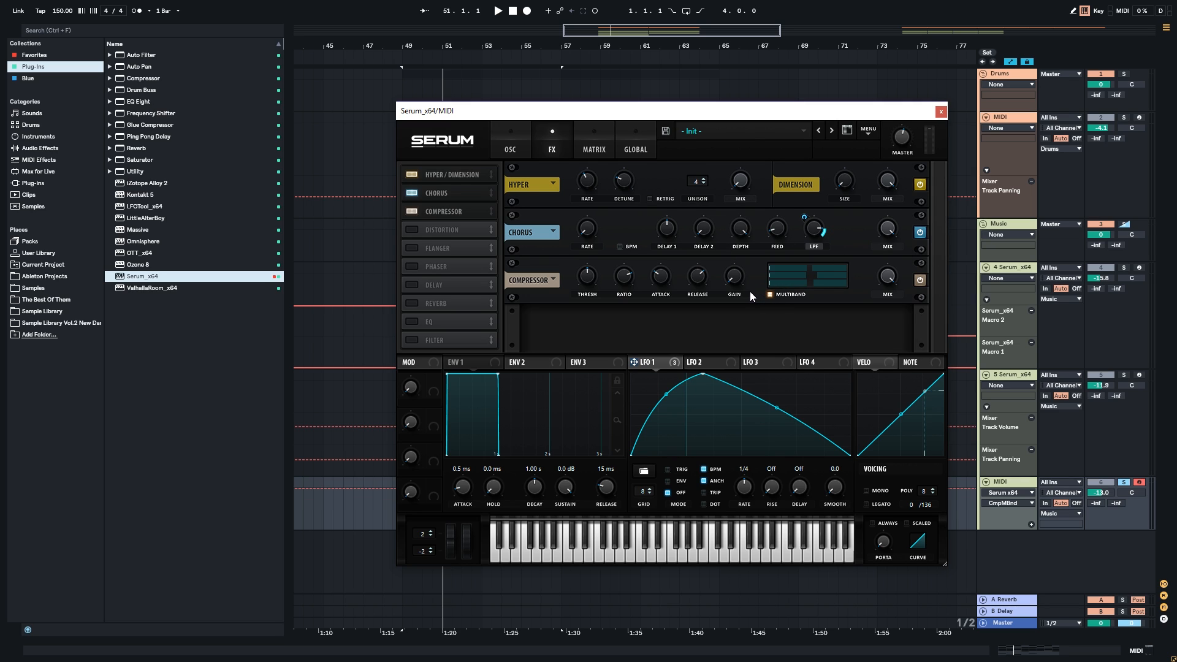
click(735, 282)
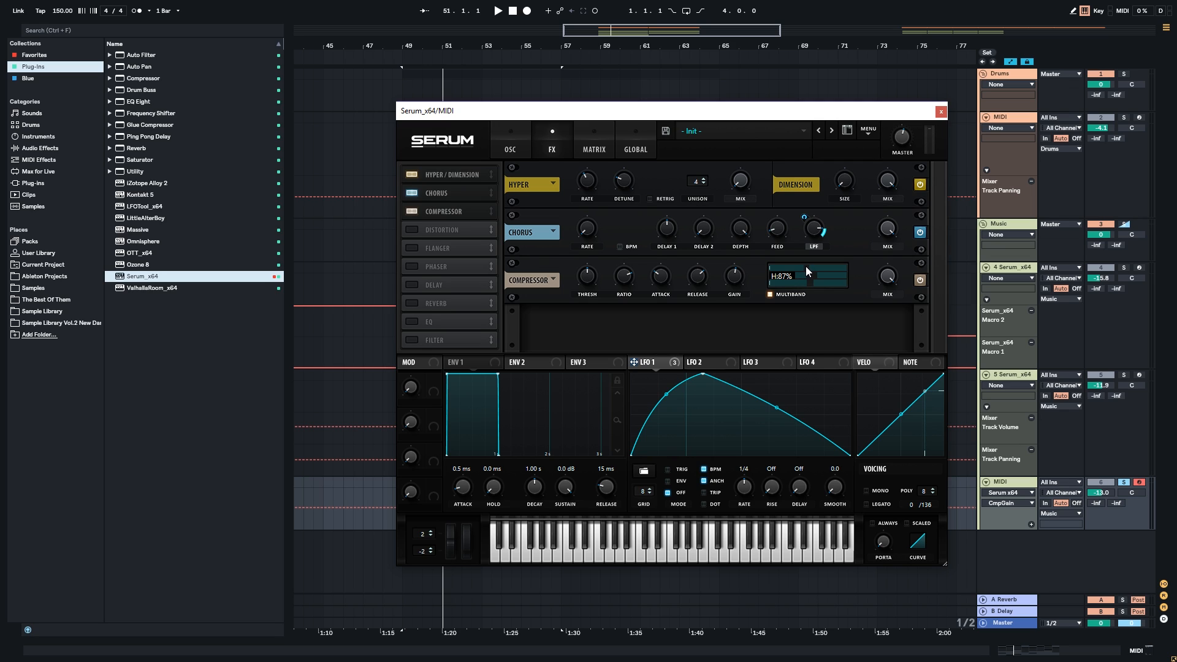
key(space)
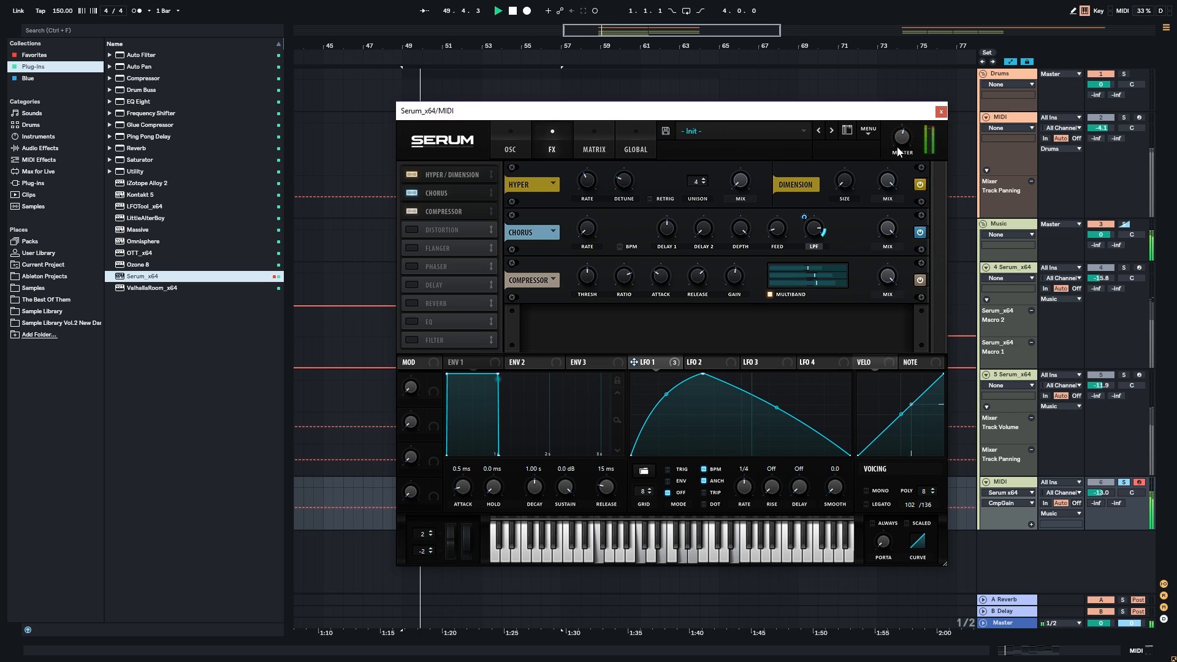
key(space)
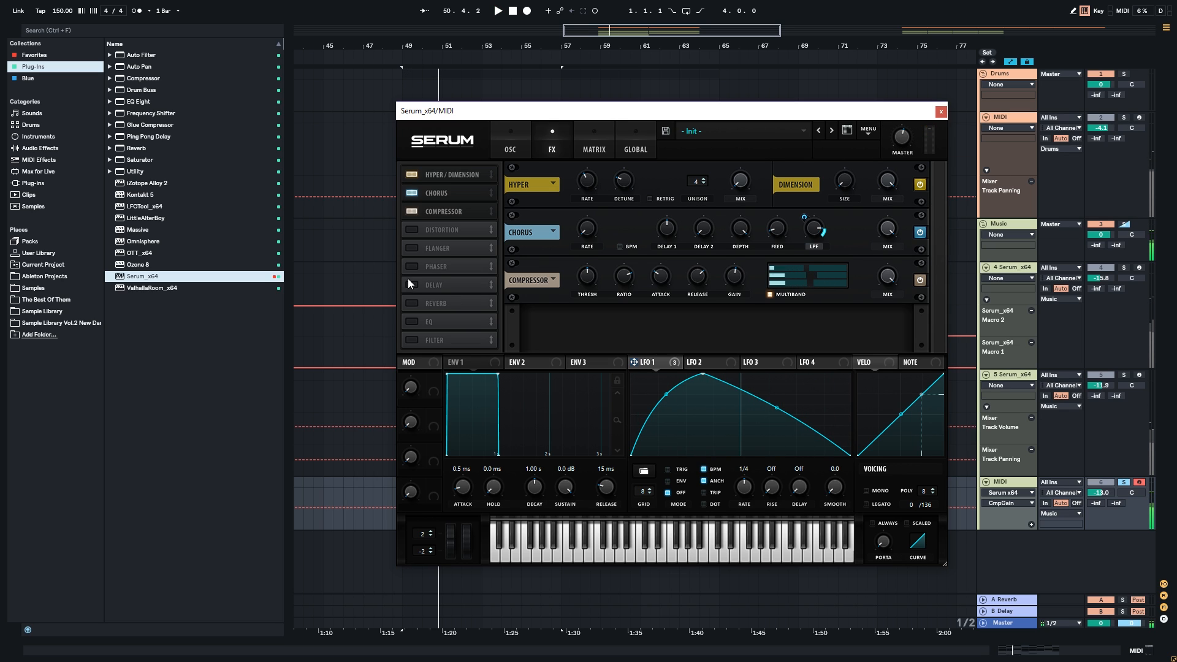
Enable the Distortion effect, lower its drive, modulate the drive with LFO 1 by about 46 and audition the patch.
click(412, 229)
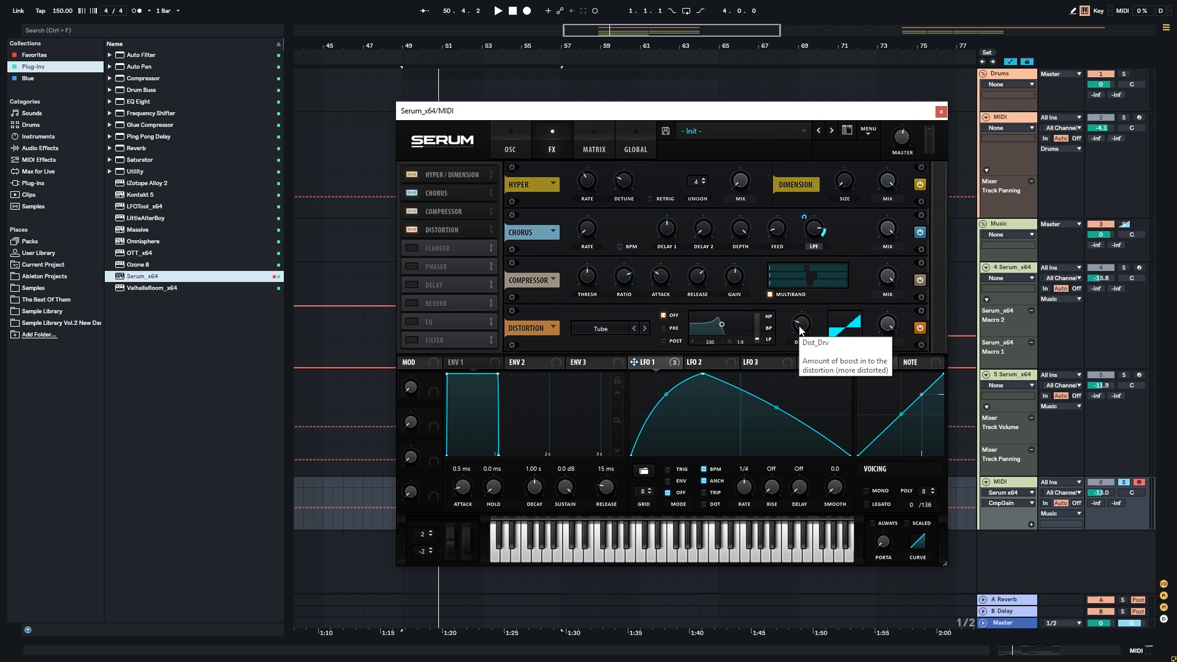
drag(804, 331, 792, 374)
key(space)
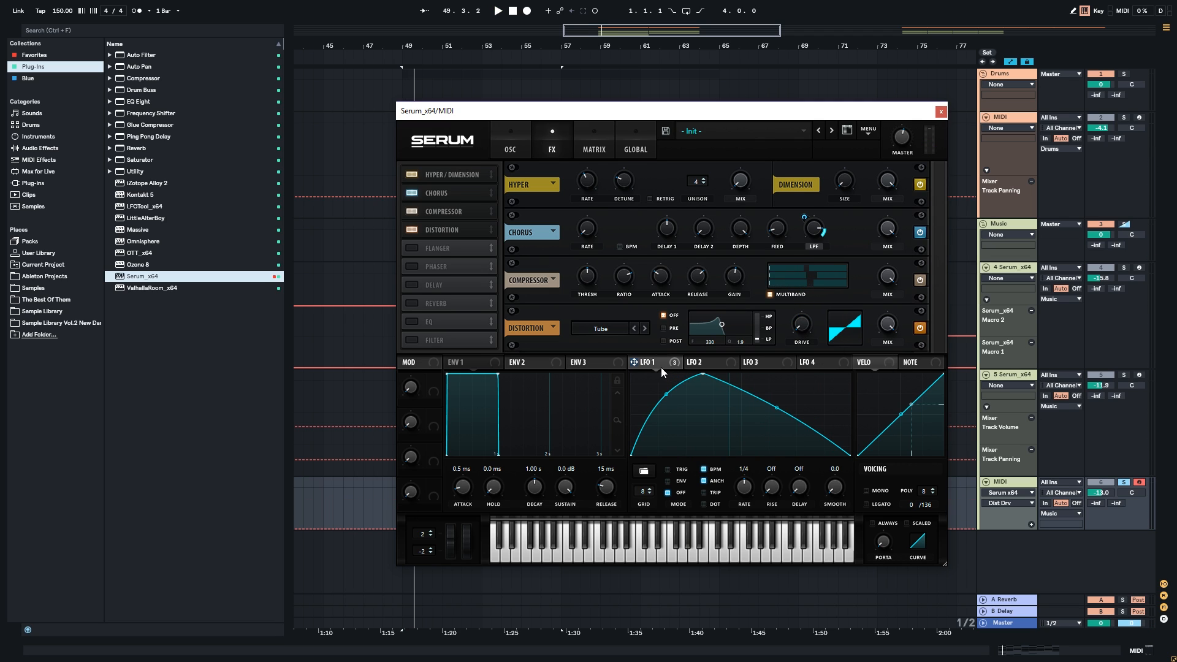
drag(640, 364, 800, 324)
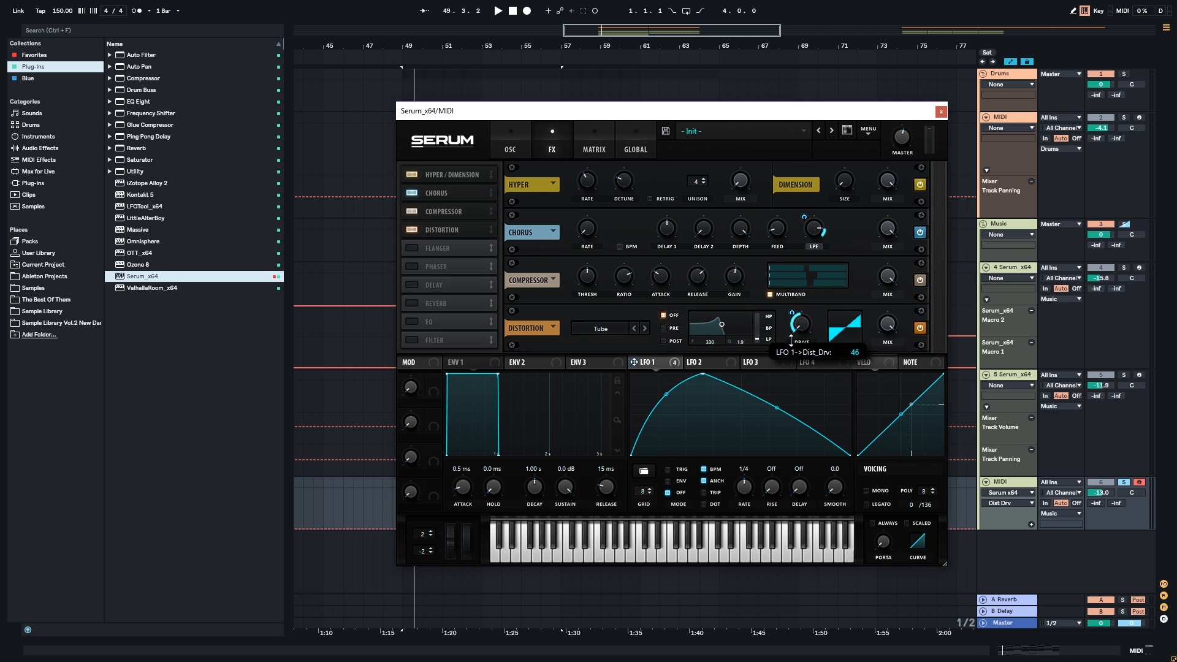
key(space)
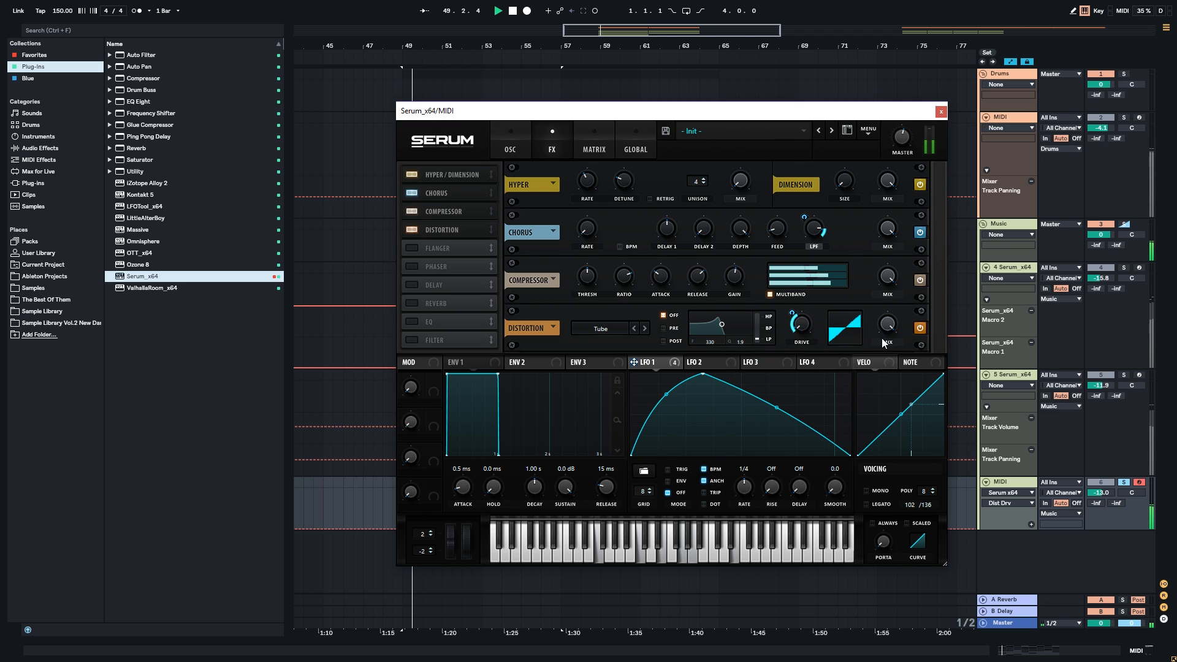
key(space)
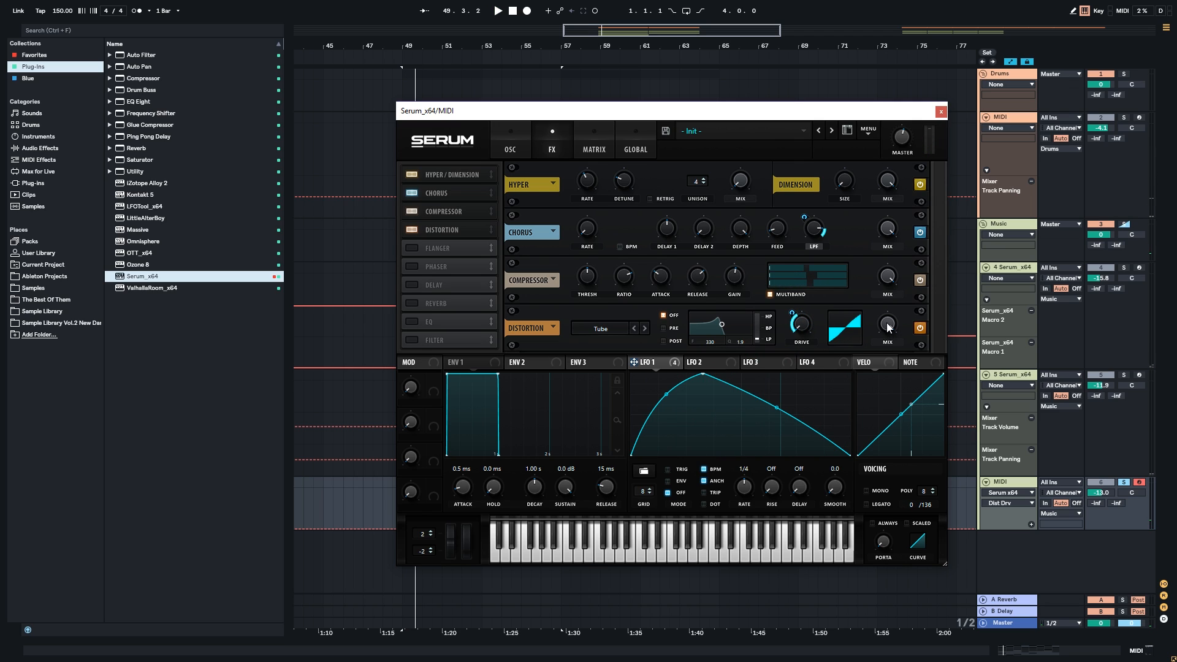
Lower the Distortion mix to about 62% and play the patch.
click(888, 324)
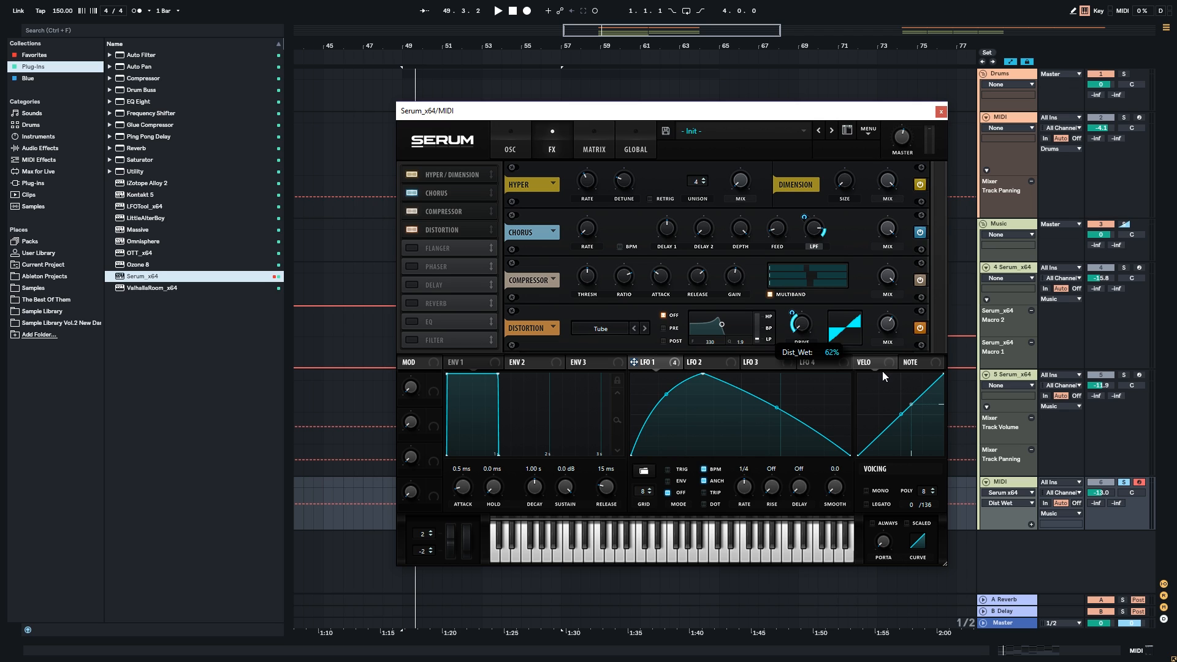
key(space)
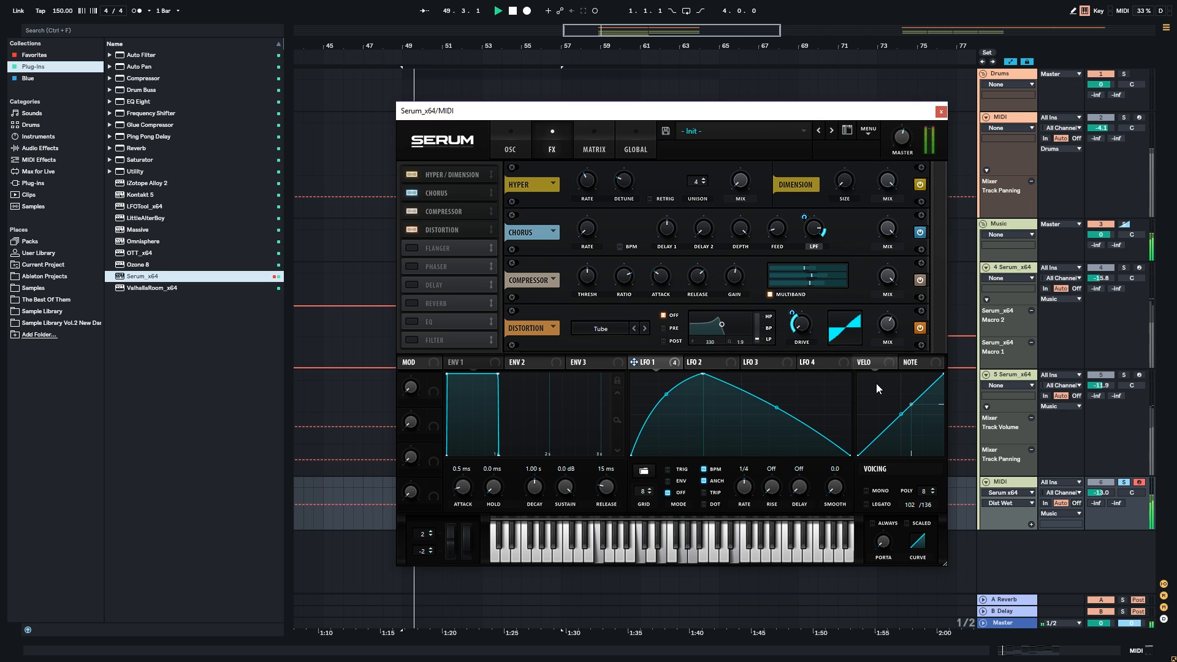
key(space)
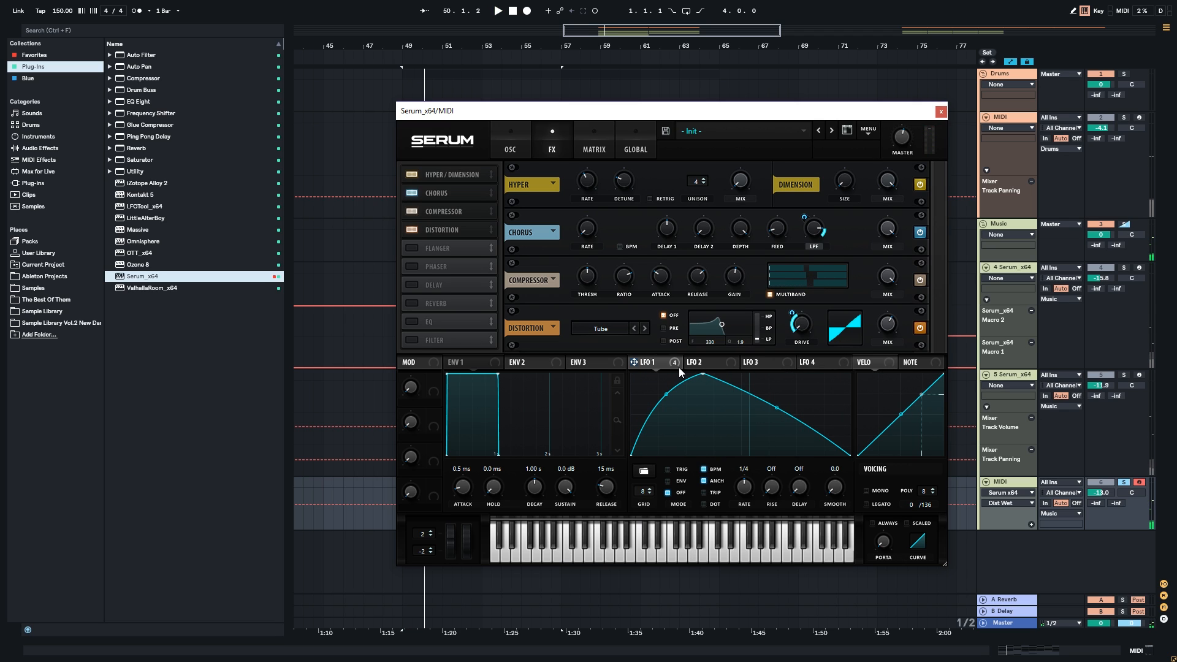
Enable the Filter effect, place it directly after Distortion, adjust its cutoff and modulate the cutoff with LFO 1.
click(410, 340)
drag(425, 340, 450, 241)
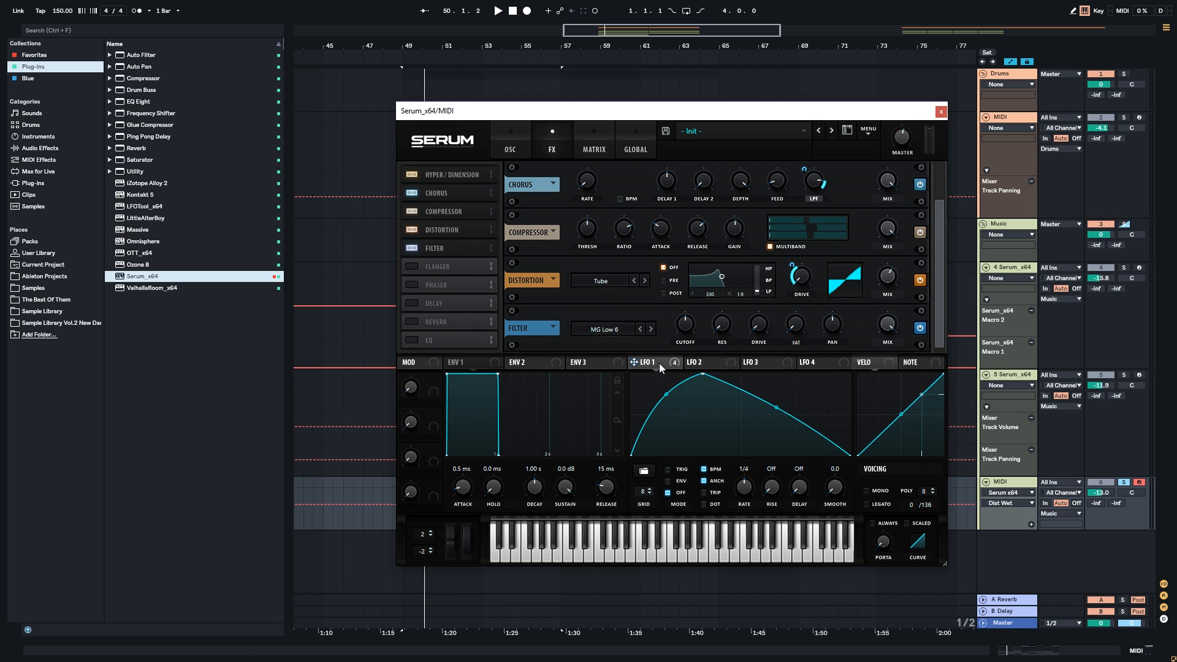
drag(692, 325, 688, 319)
drag(645, 364, 681, 311)
Lower the Filter effect's mix to about 67% and audition the patch.
click(890, 325)
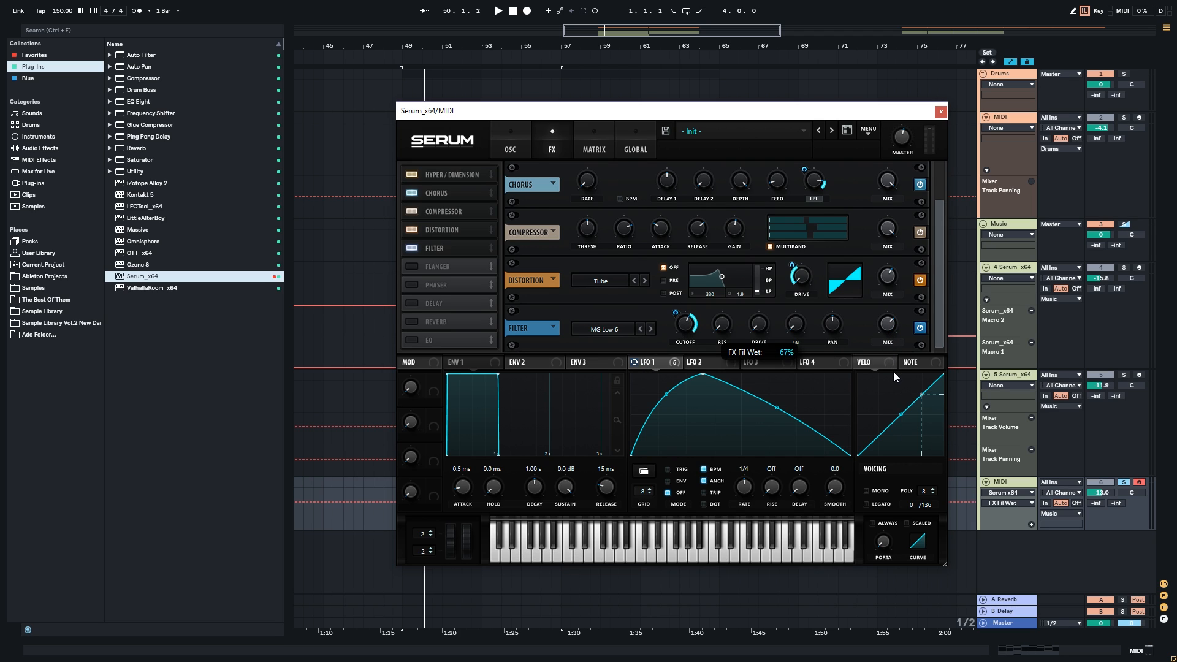
key(space)
key(space)
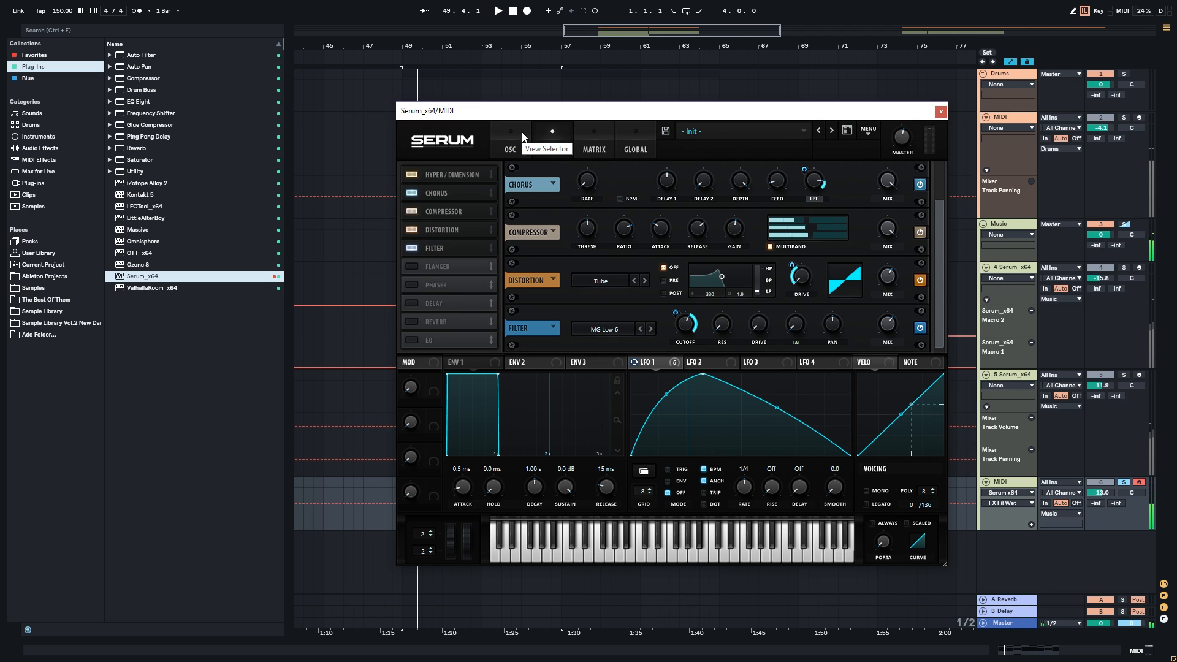
click(511, 138)
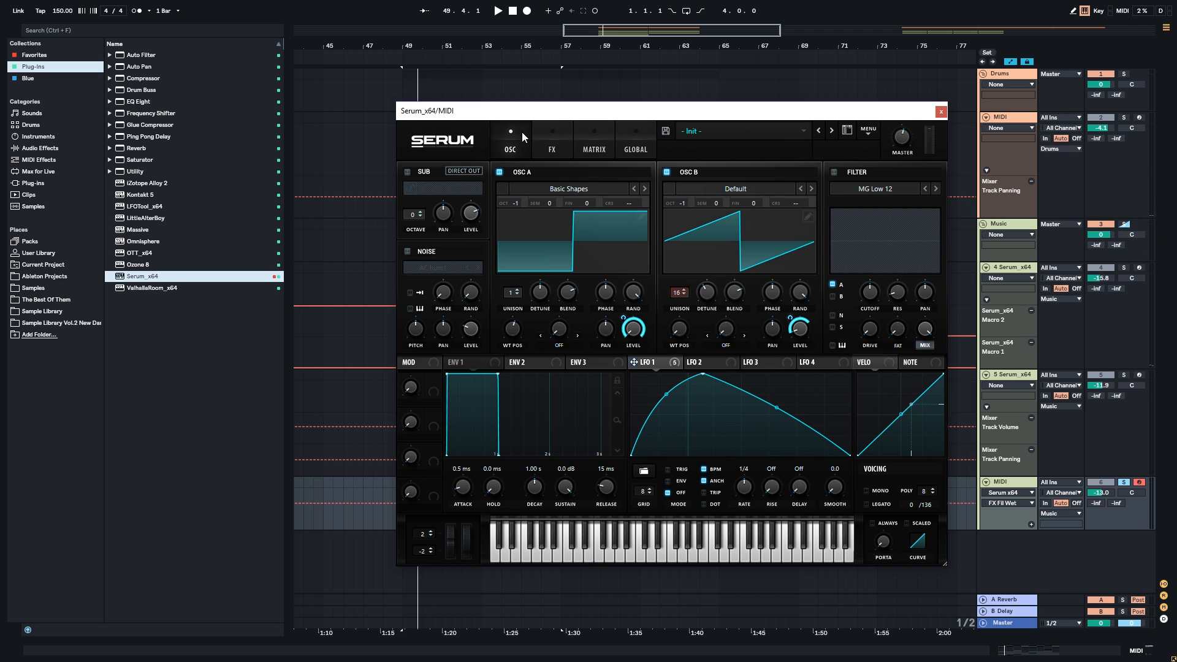
drag(703, 113, 810, 115)
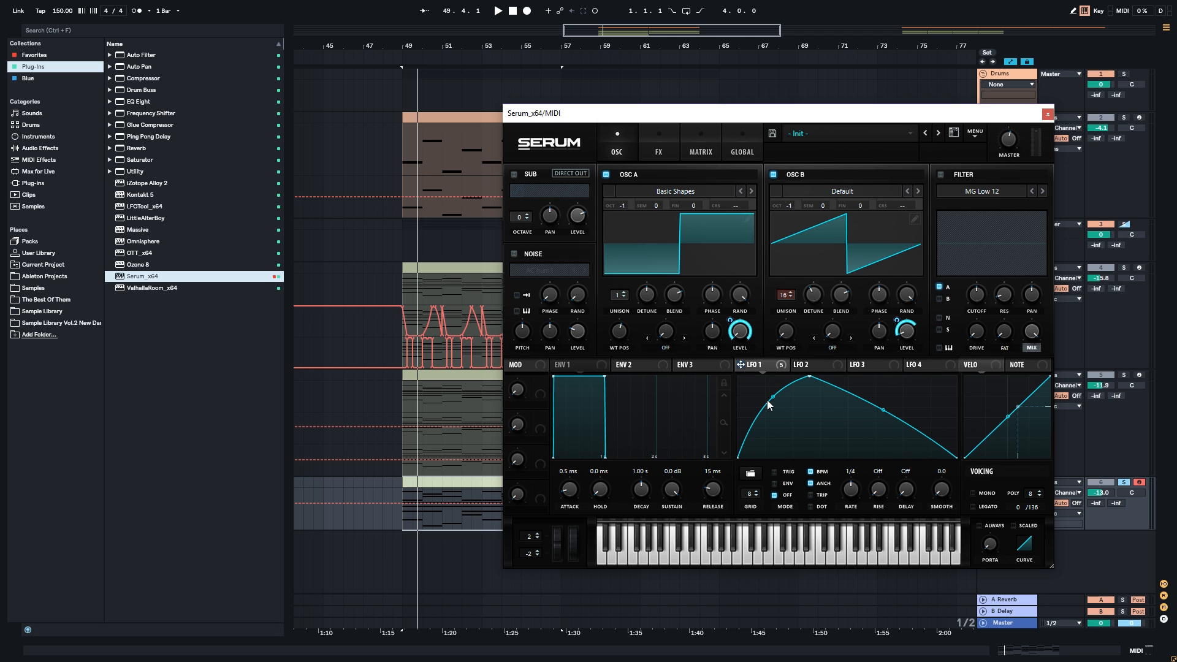
click(665, 141)
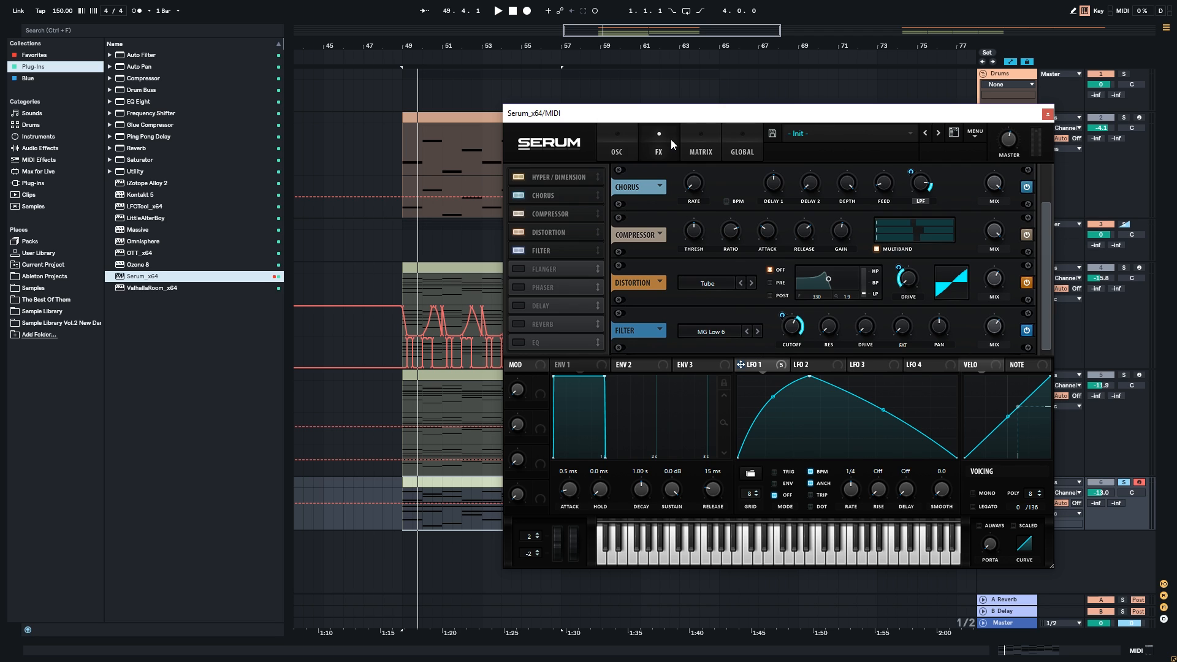
Add a modulation matrix routing from LFO 1 to the global Amp. destination and raise its amount to maximum.
click(708, 152)
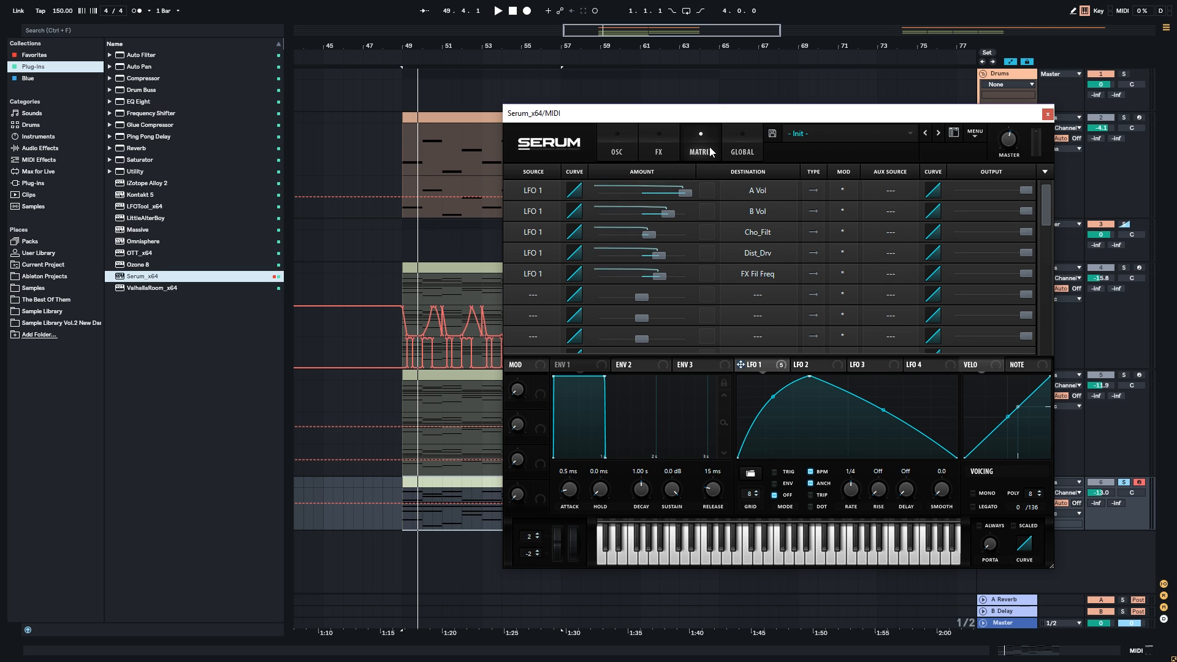
click(536, 296)
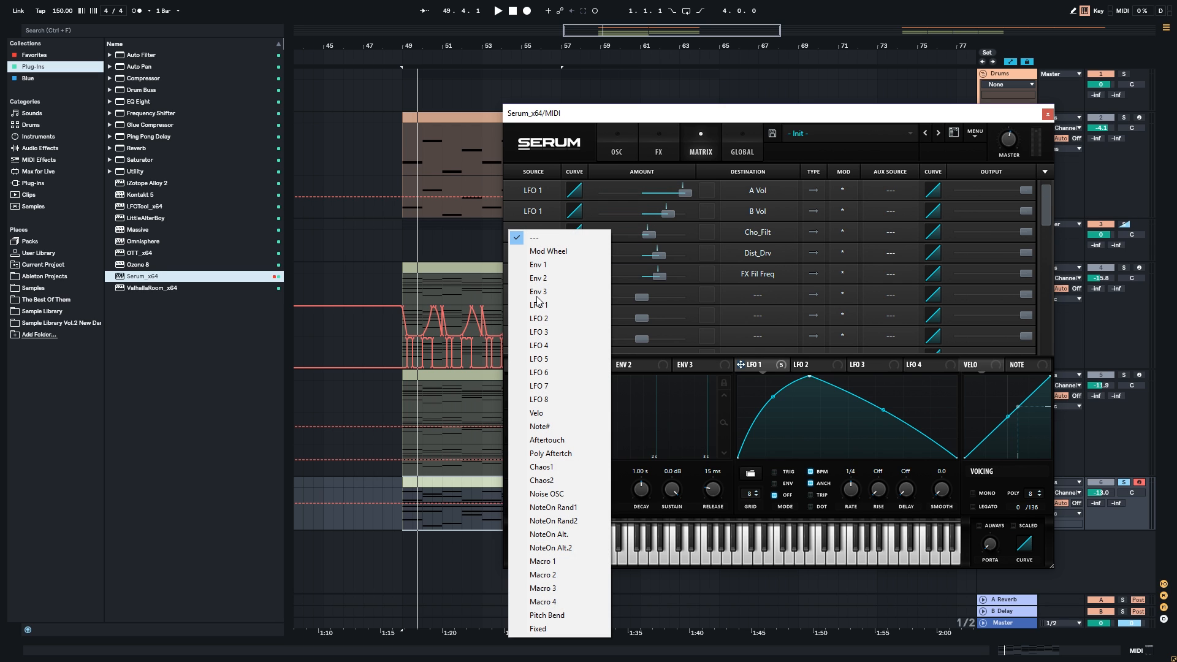
click(617, 285)
click(541, 295)
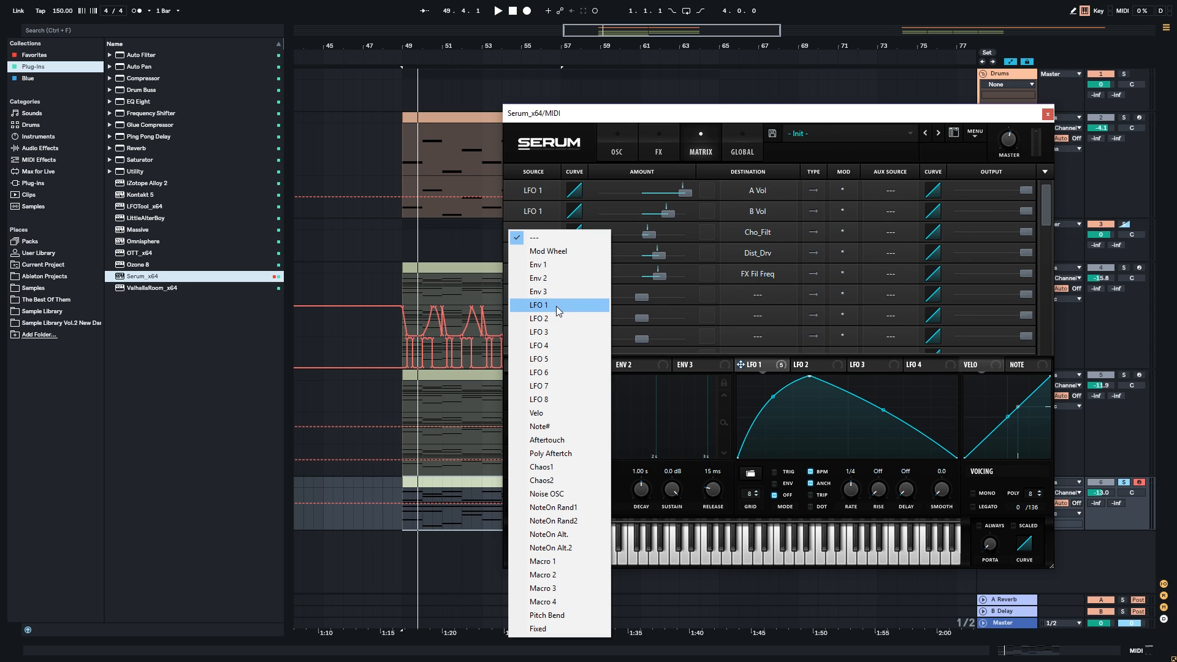
click(553, 305)
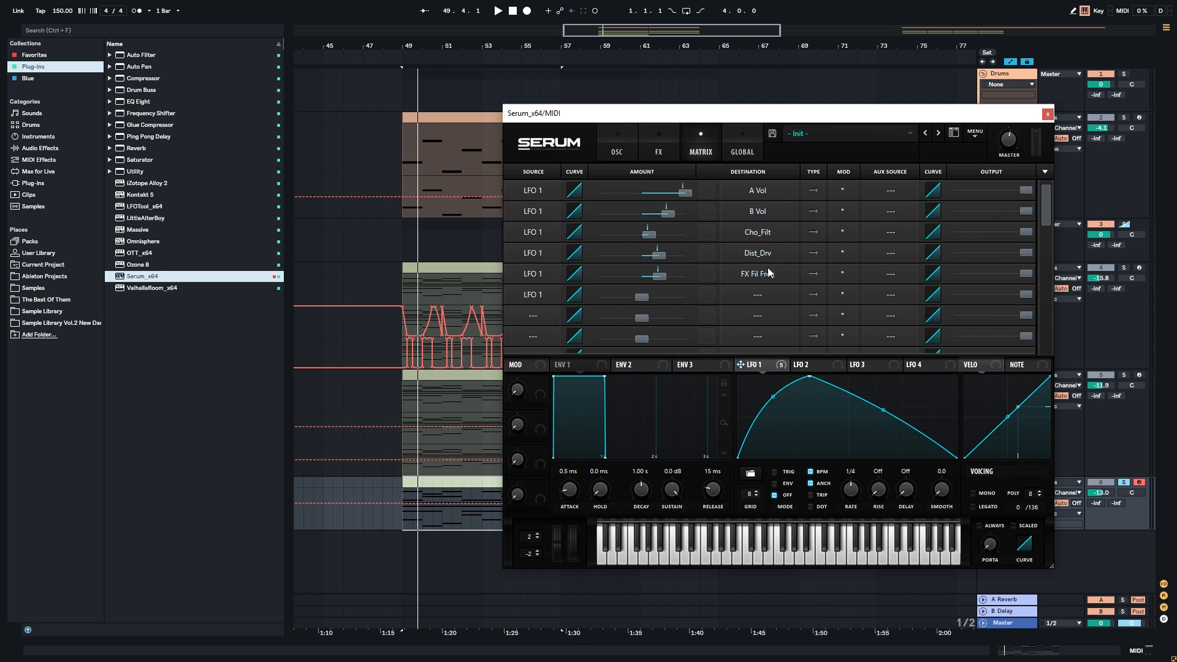
click(768, 293)
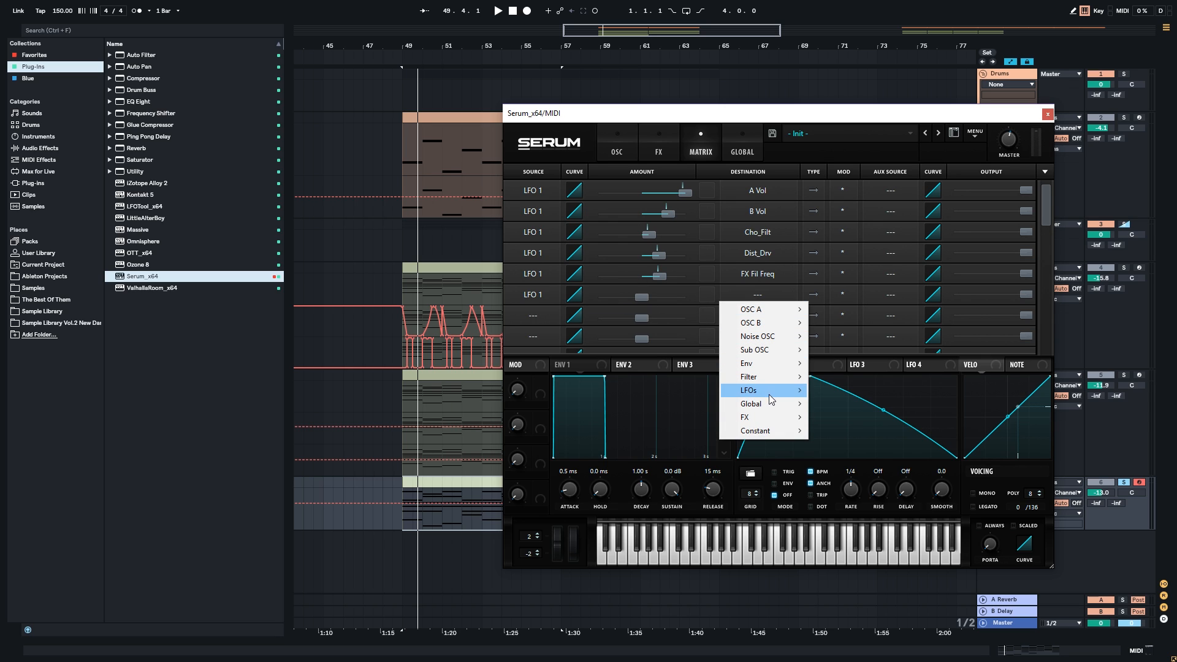
mouse_move(768, 404)
click(862, 415)
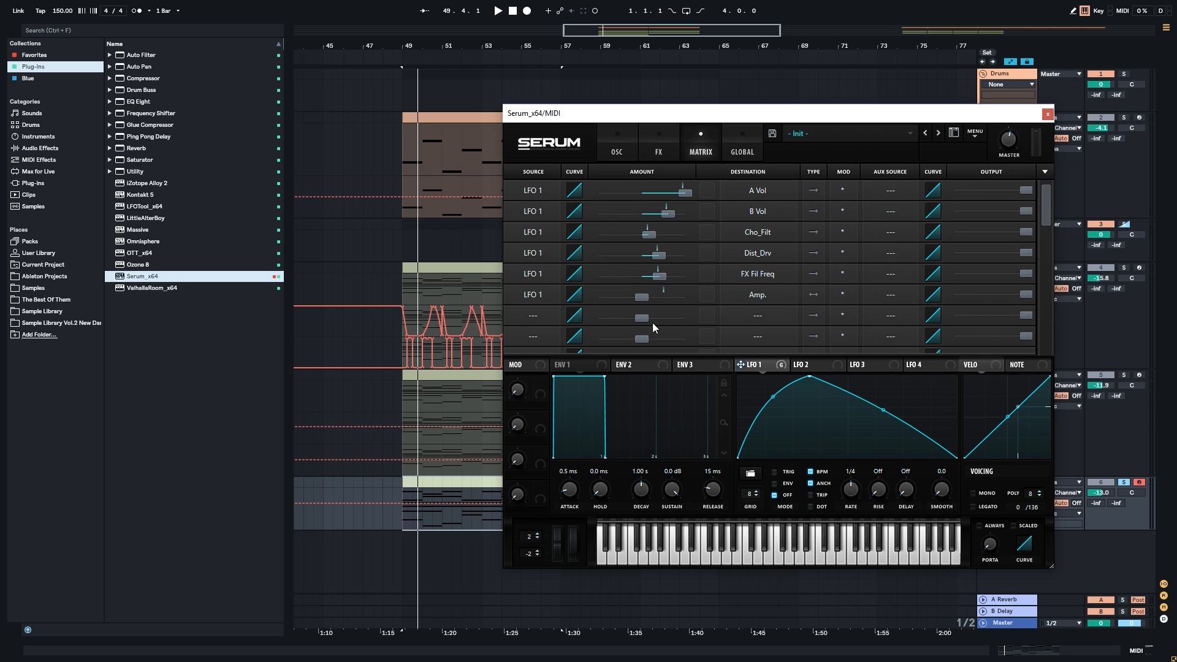
drag(635, 295, 850, 296)
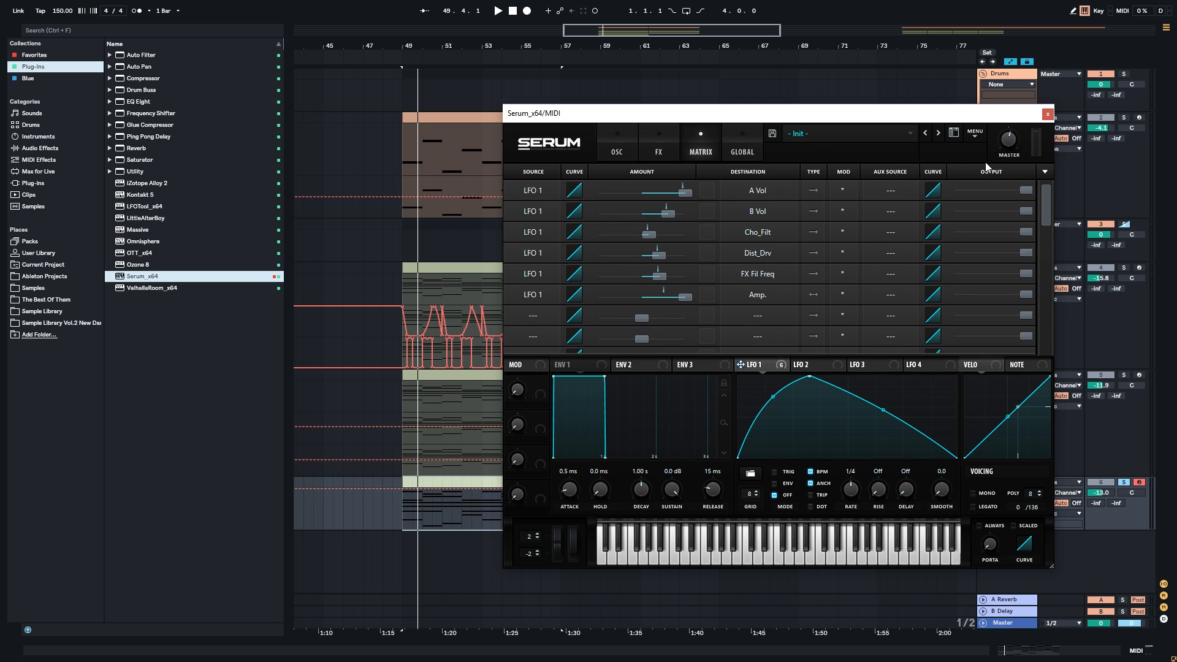
Select the new MIDI track and audition the patch repeatedly while checking the output amount of the LFO 1 to Amp. routing.
drag(1023, 116, 878, 88)
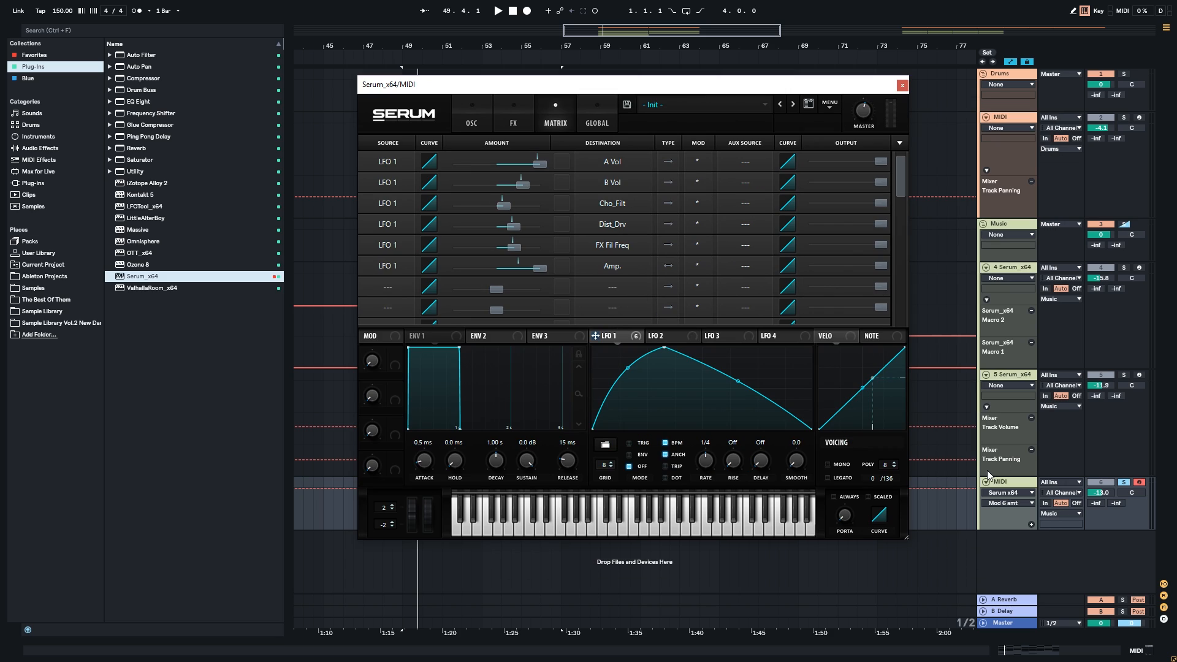
click(1015, 486)
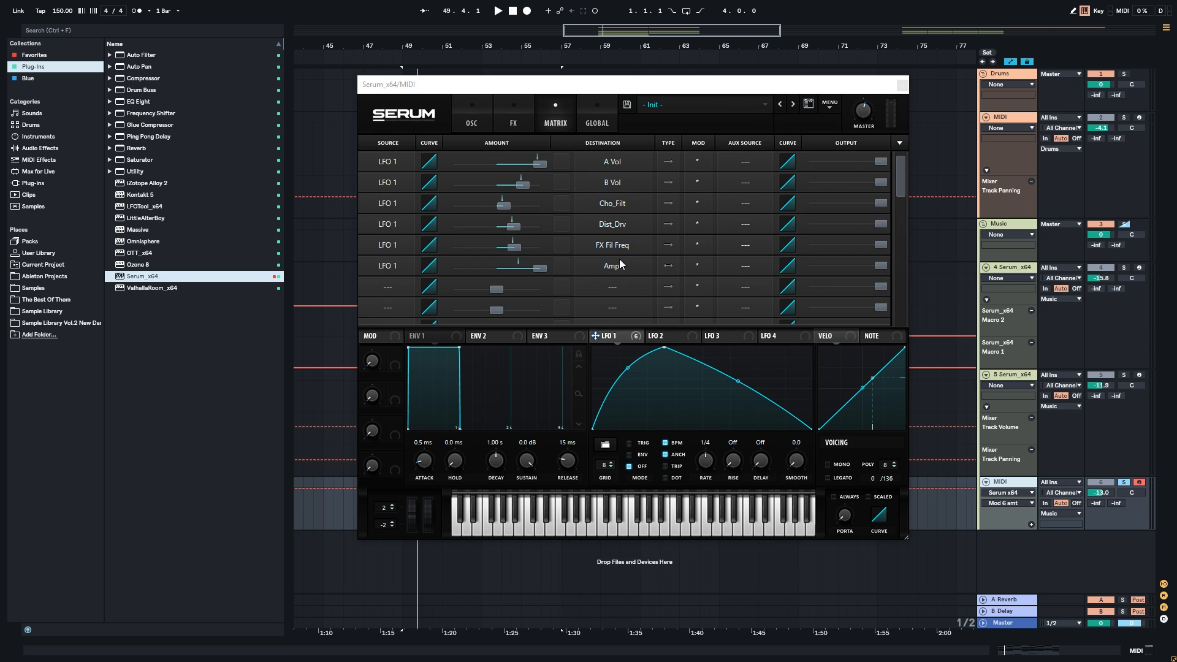
key(space)
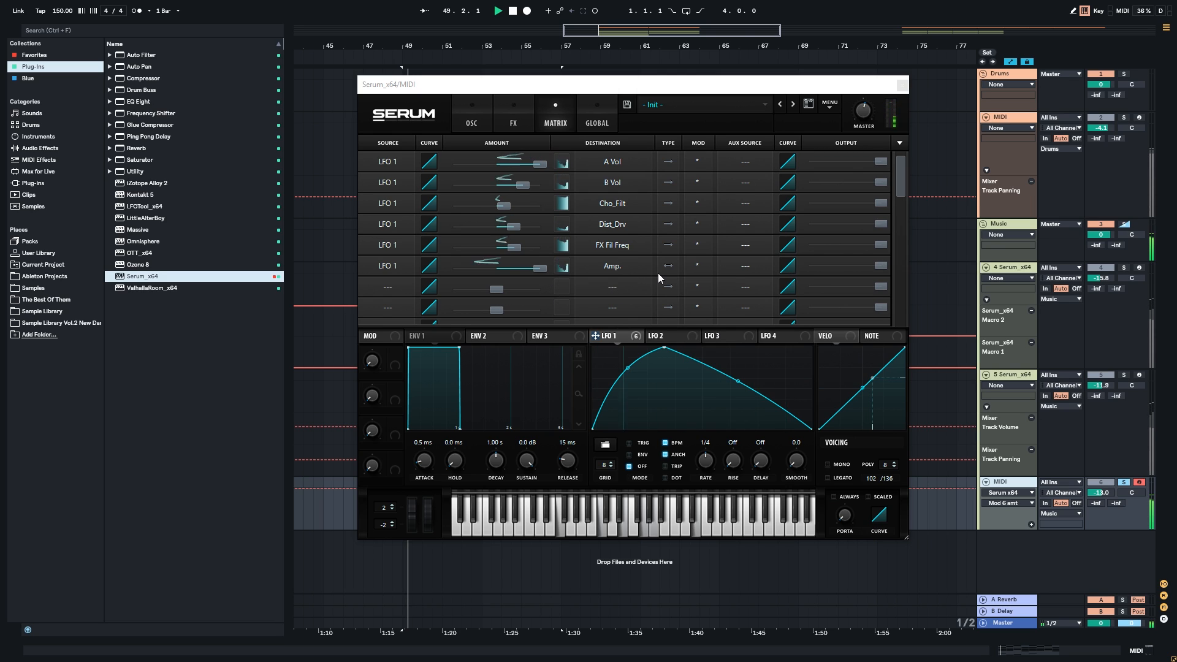
key(space)
key(space)
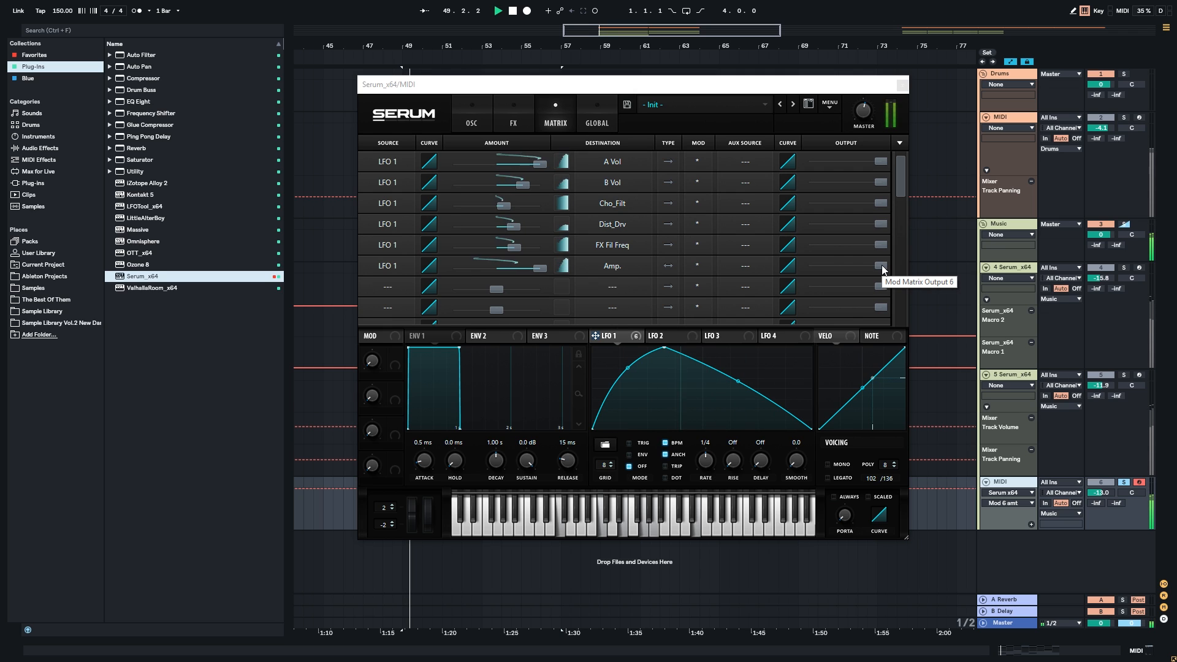
key(space)
click(882, 266)
key(space)
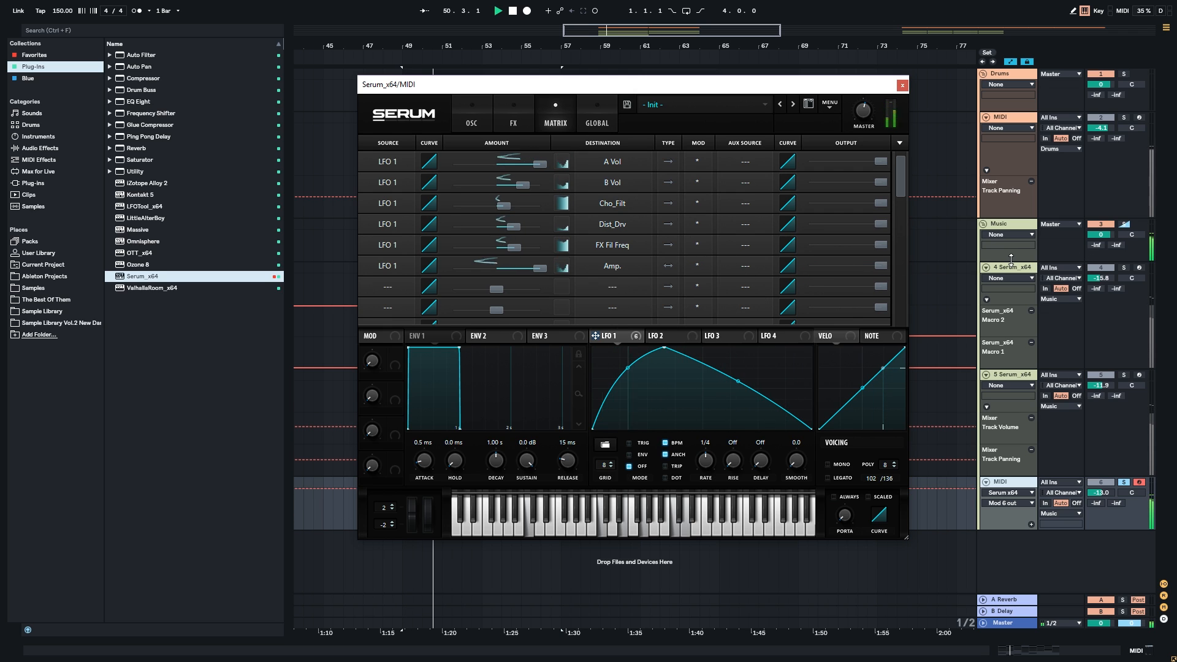
Assign Macro 1 to modulate LFO 1's rate and audition the patch while adjusting the macro.
key(space)
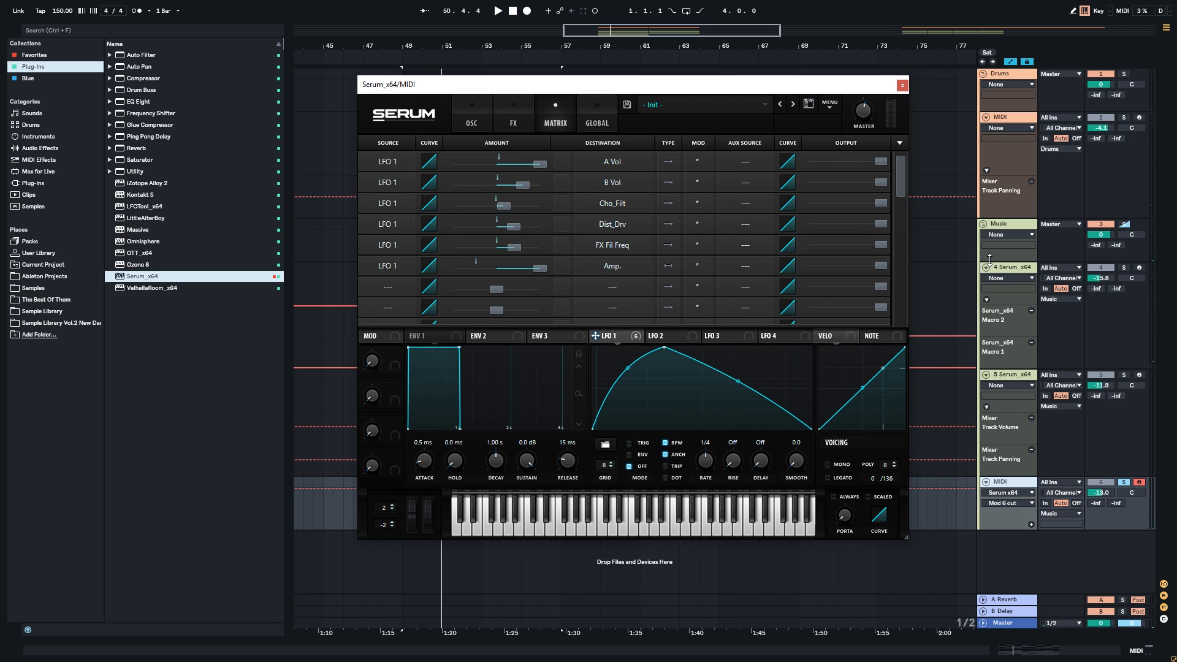
drag(466, 87, 638, 76)
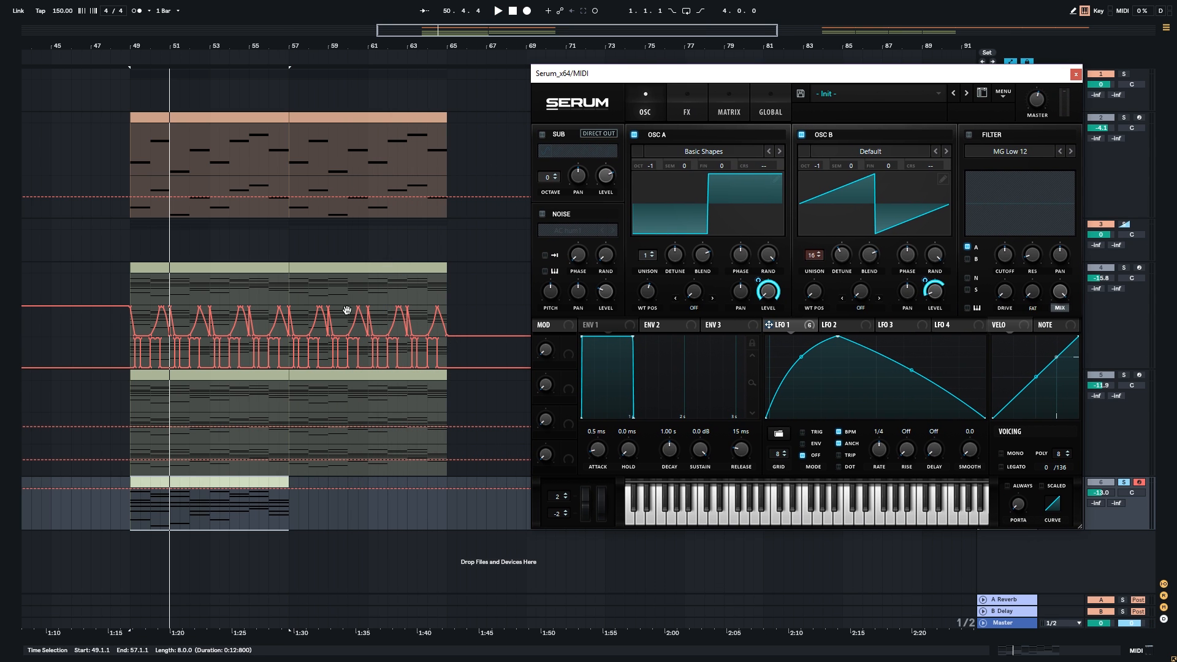
scroll(329, 311, left, 3)
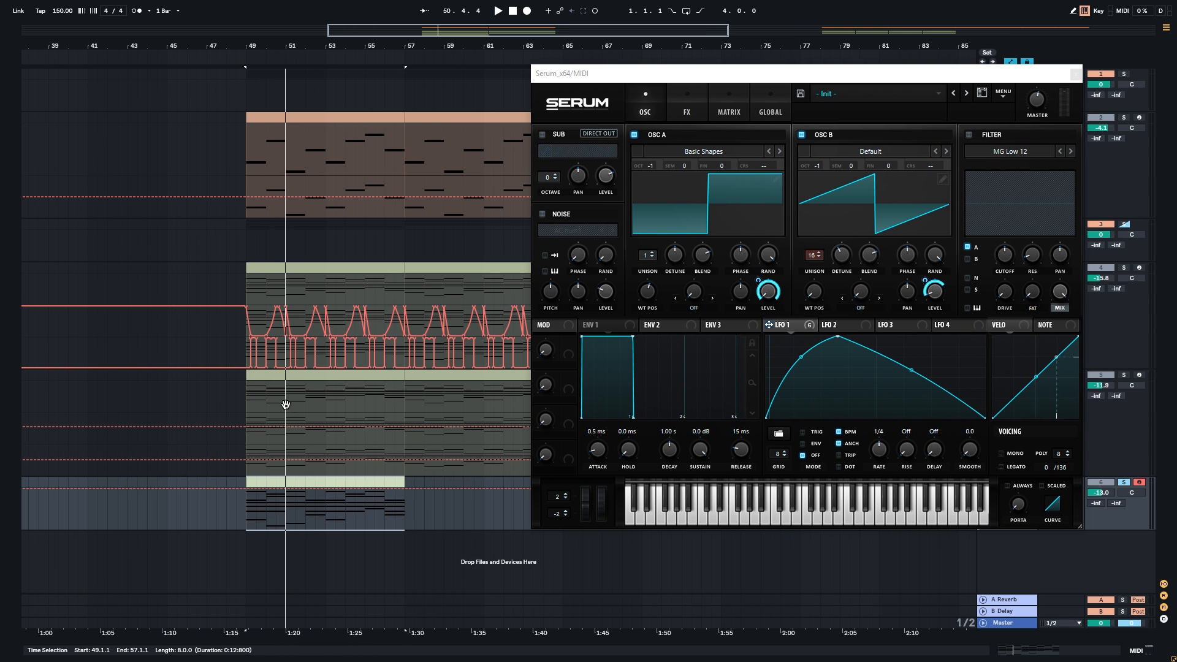
scroll(310, 376, up, 2)
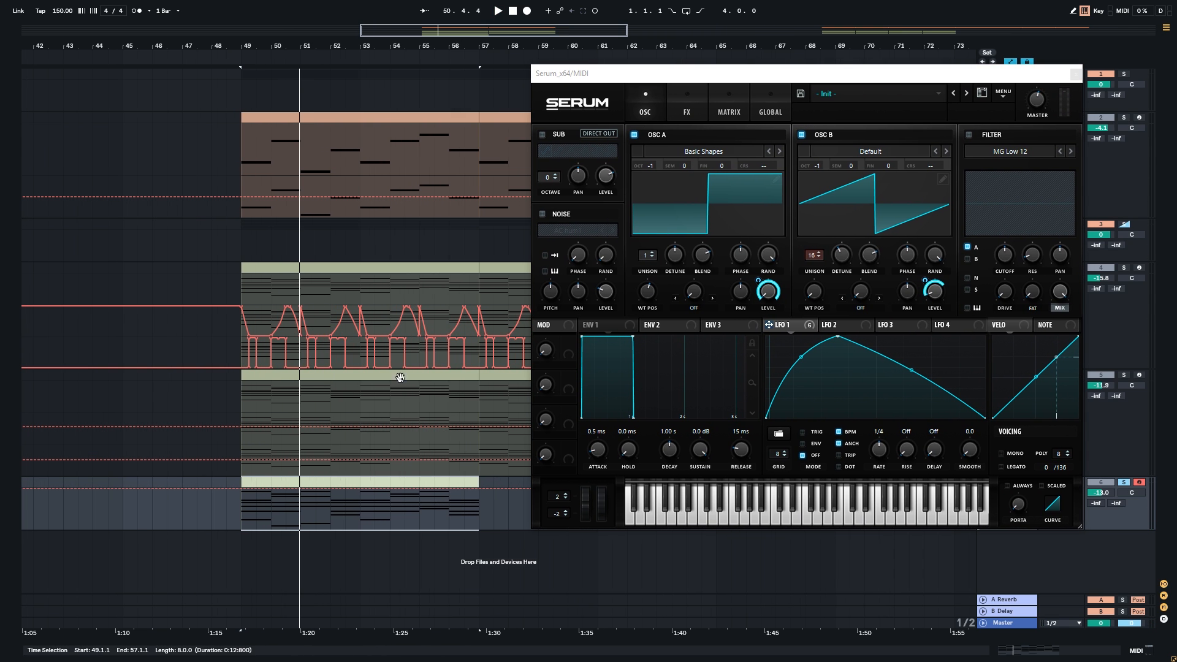
scroll(410, 421, up, 2)
drag(569, 345, 877, 450)
mouse_move(870, 449)
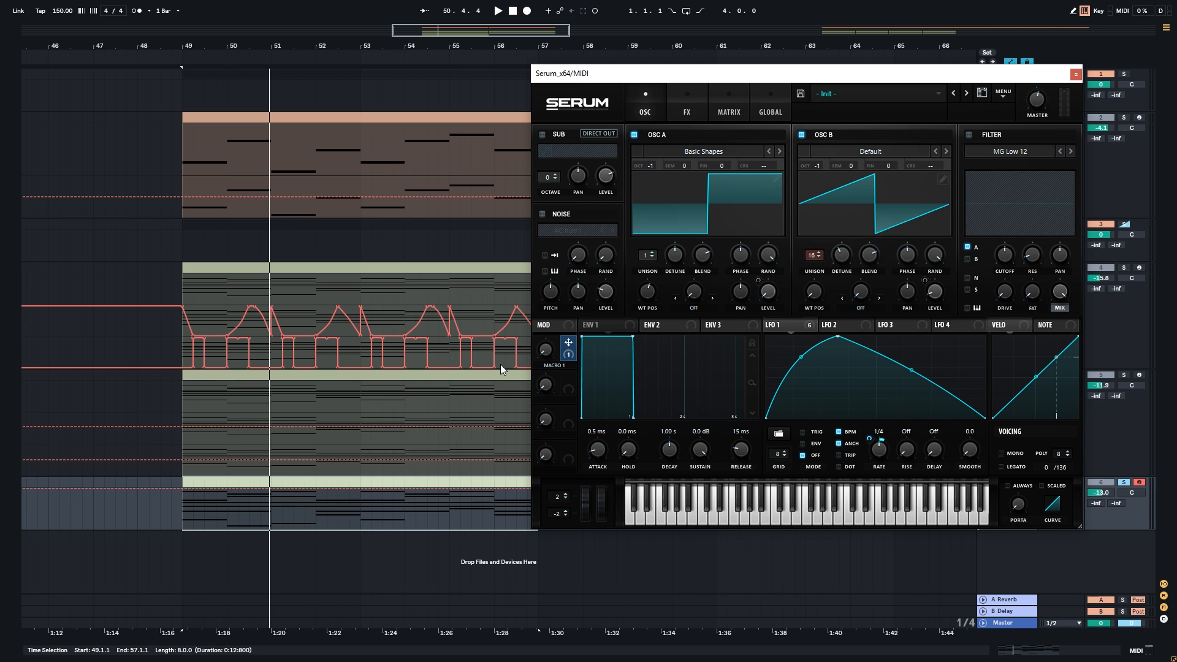
key(space)
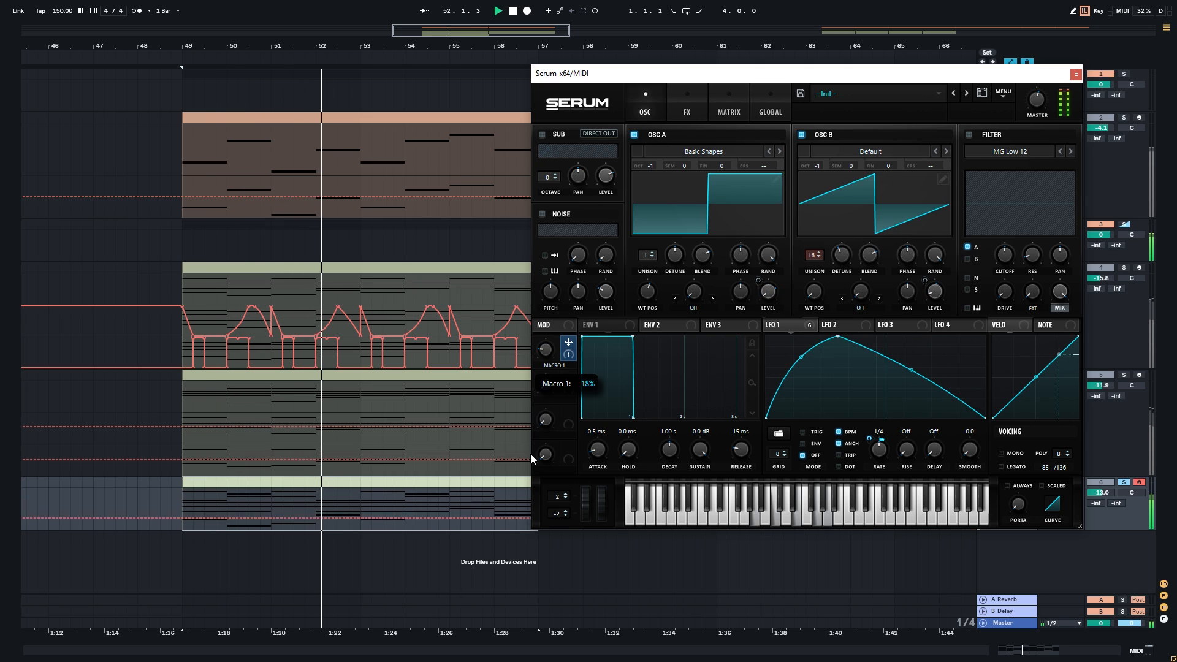
key(space)
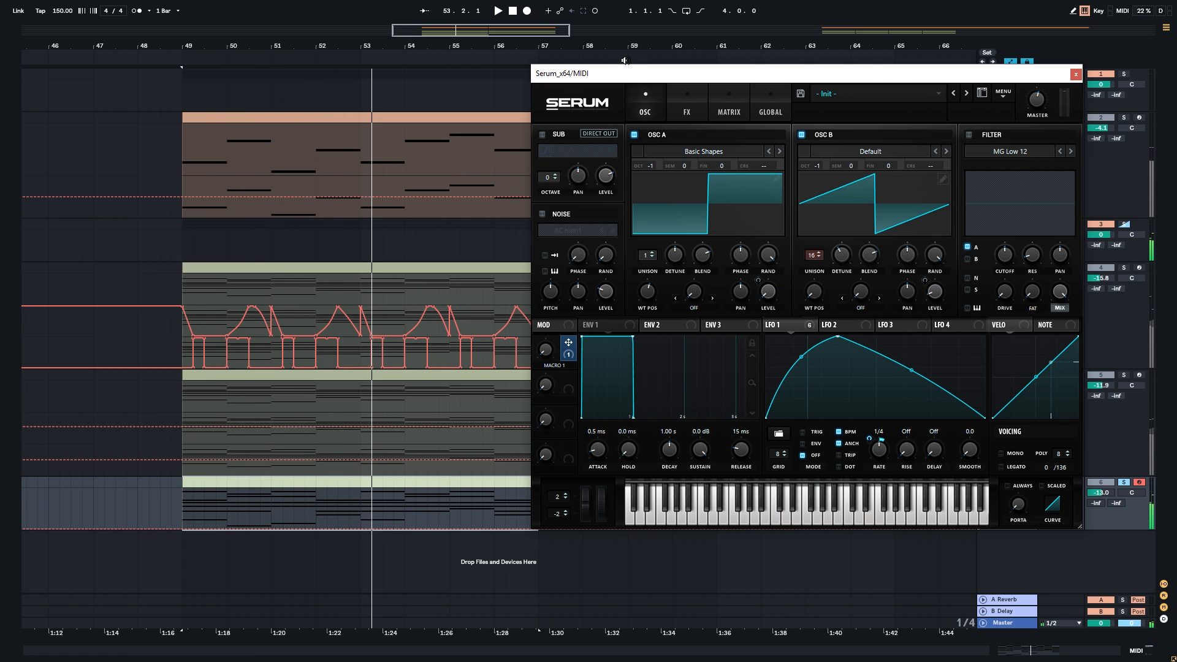
Copy the Macro 1 automation over bars 49 to 57 from the 4 Serum_x64 track to the new MIDI track.
scroll(189, 343, down, 2)
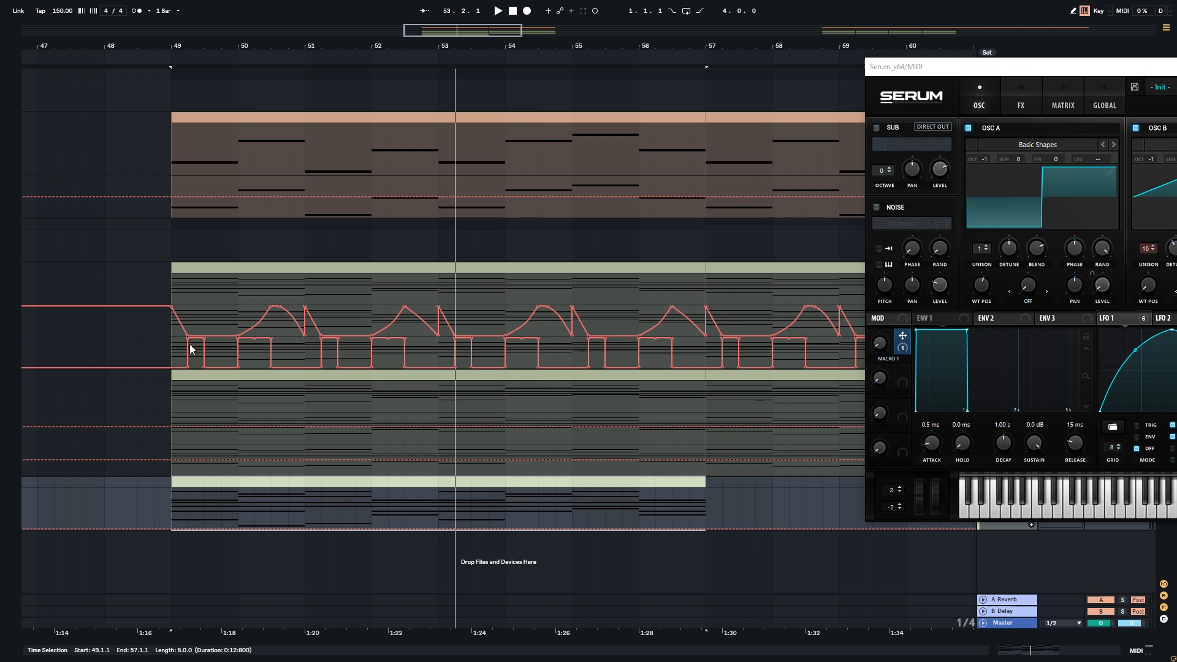
drag(189, 344, 704, 357)
key(ctrl+c)
click(165, 520)
key(ctrl+v)
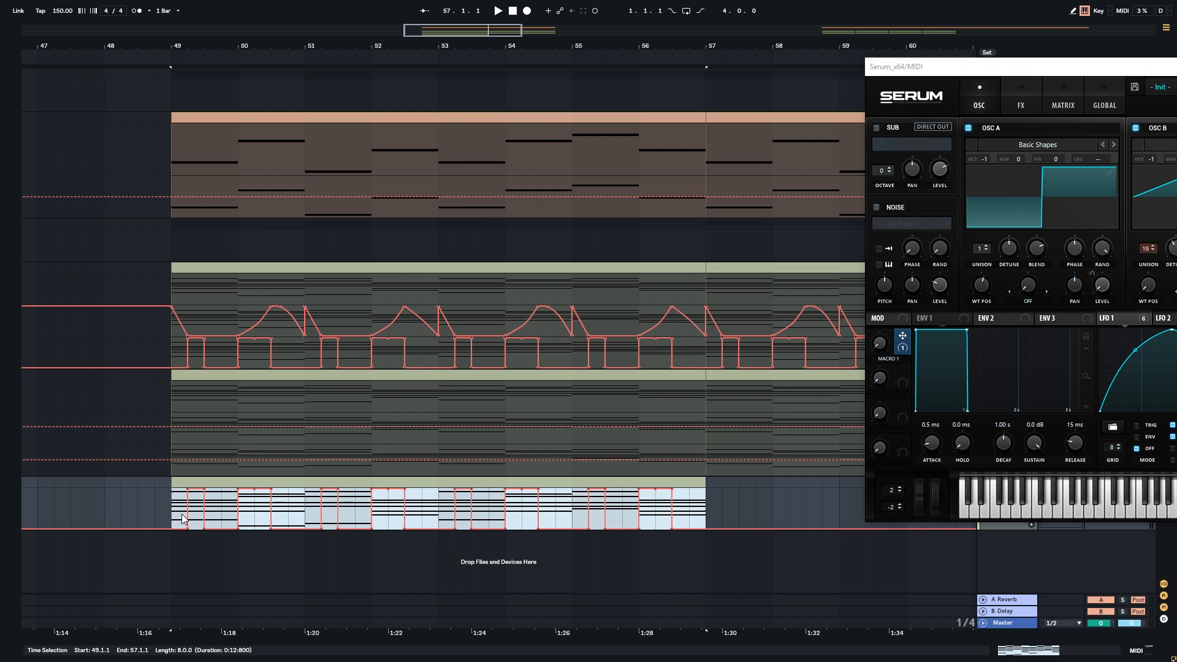
Audition the patch with the copied automation and give Macro 1 its own automation lane below the new MIDI track's clip.
key(space)
drag(1017, 70, 707, 75)
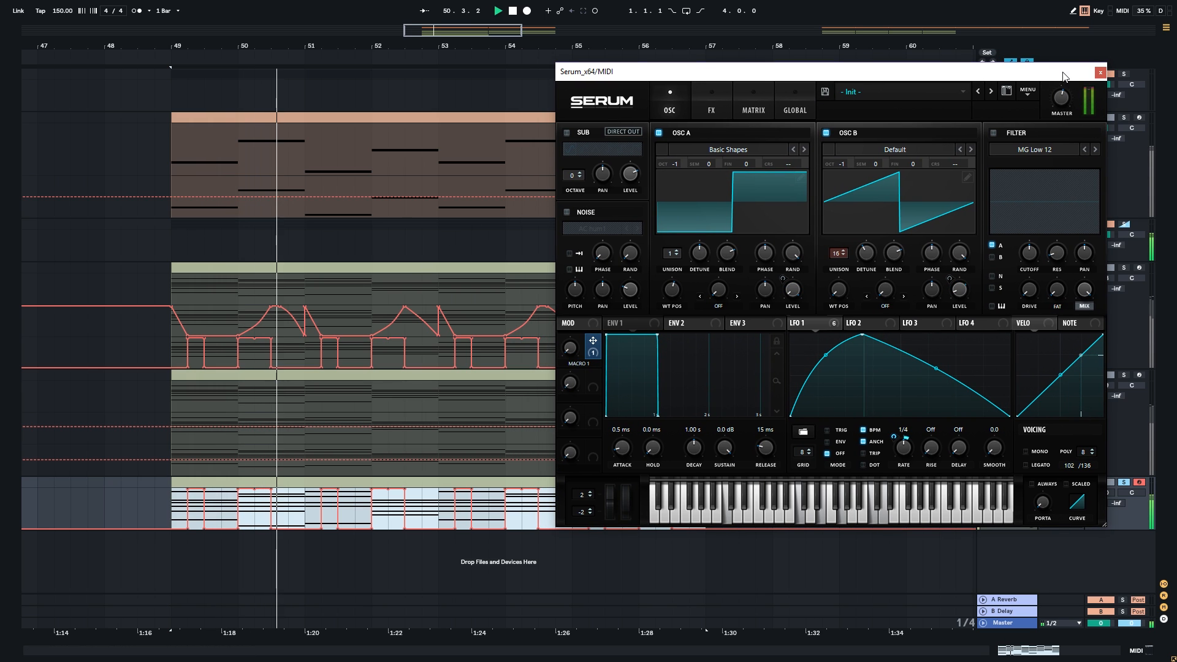
drag(1067, 78, 86, 120)
key(space)
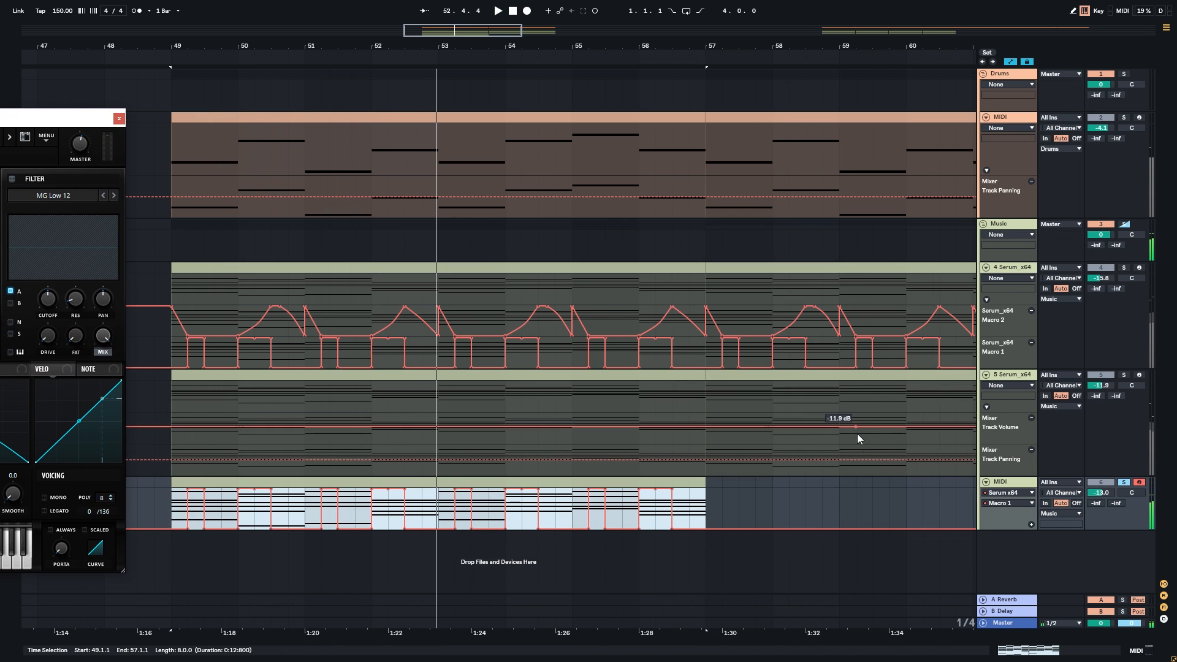
drag(856, 439, 941, 489)
click(1032, 525)
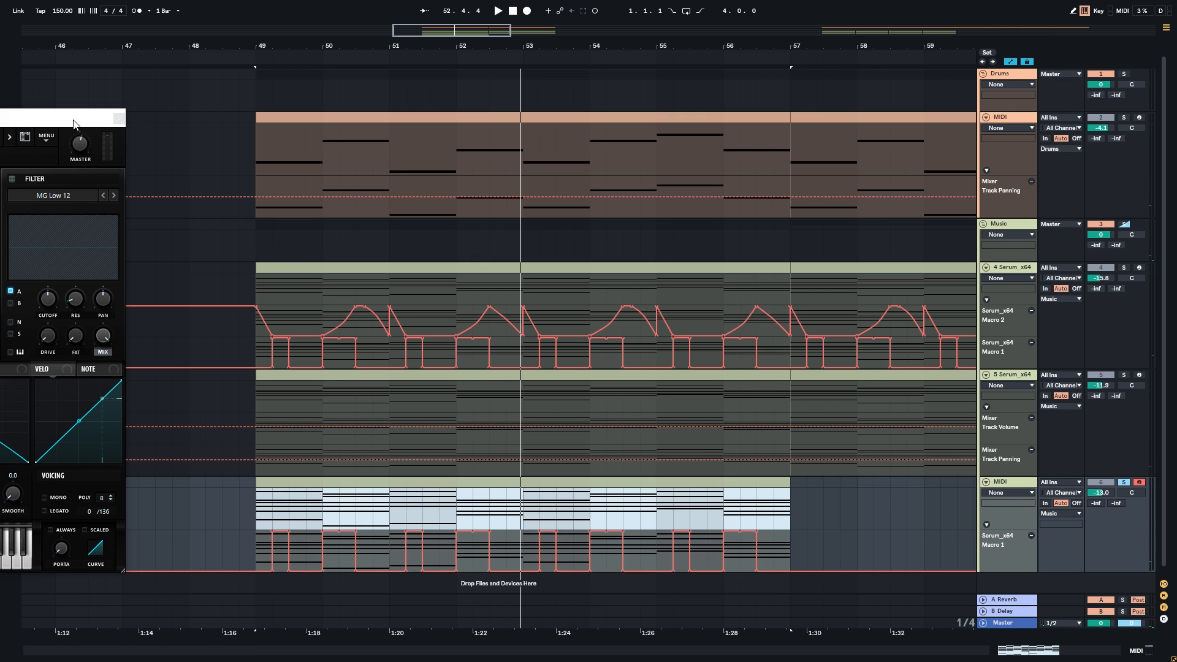
Try to bring up Macro 2's automation by touching its Serum knob, and re-enable the overridden Macro 1 automation.
drag(72, 121, 1094, 44)
drag(612, 351, 611, 362)
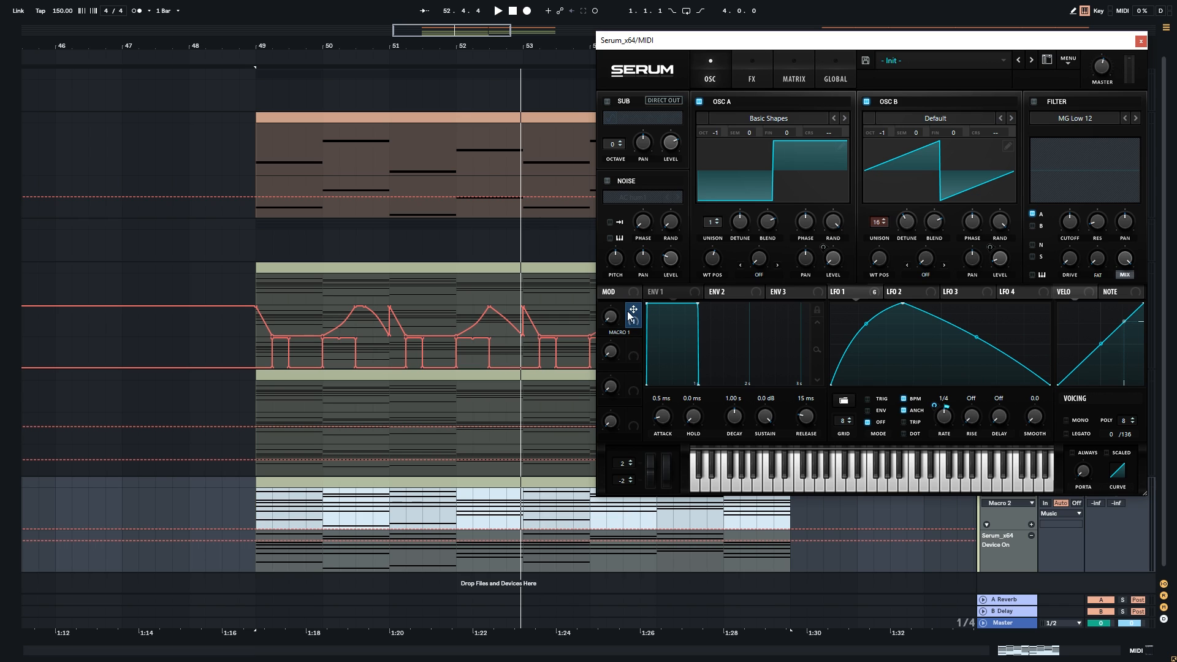
drag(609, 313, 609, 326)
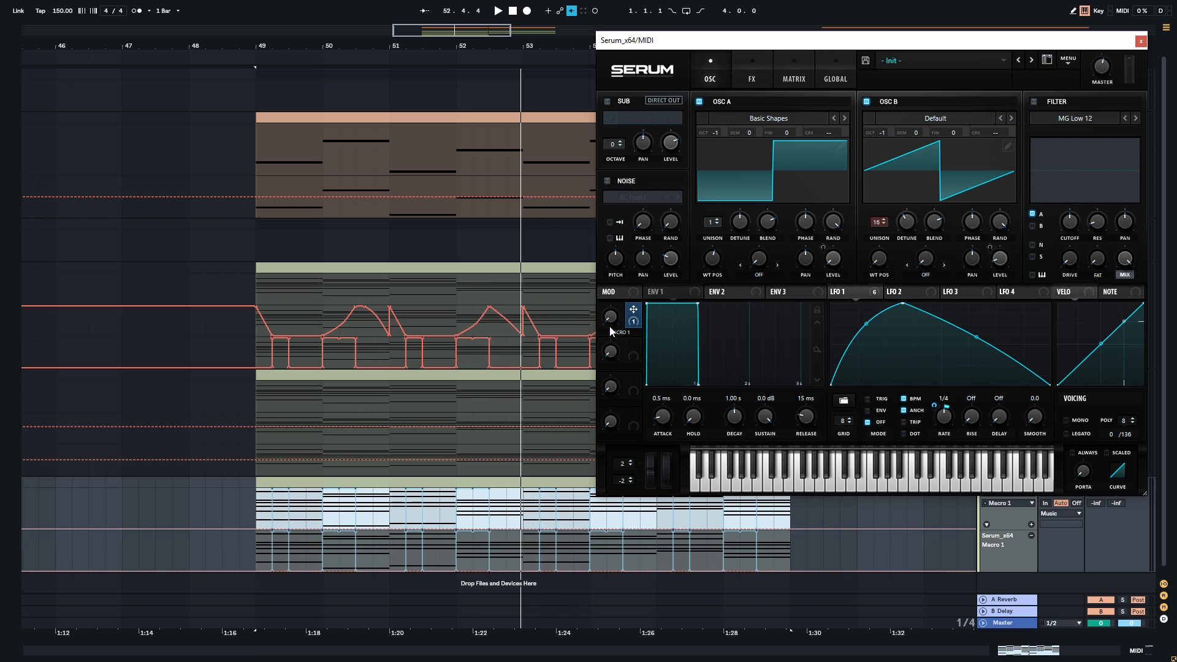
click(571, 10)
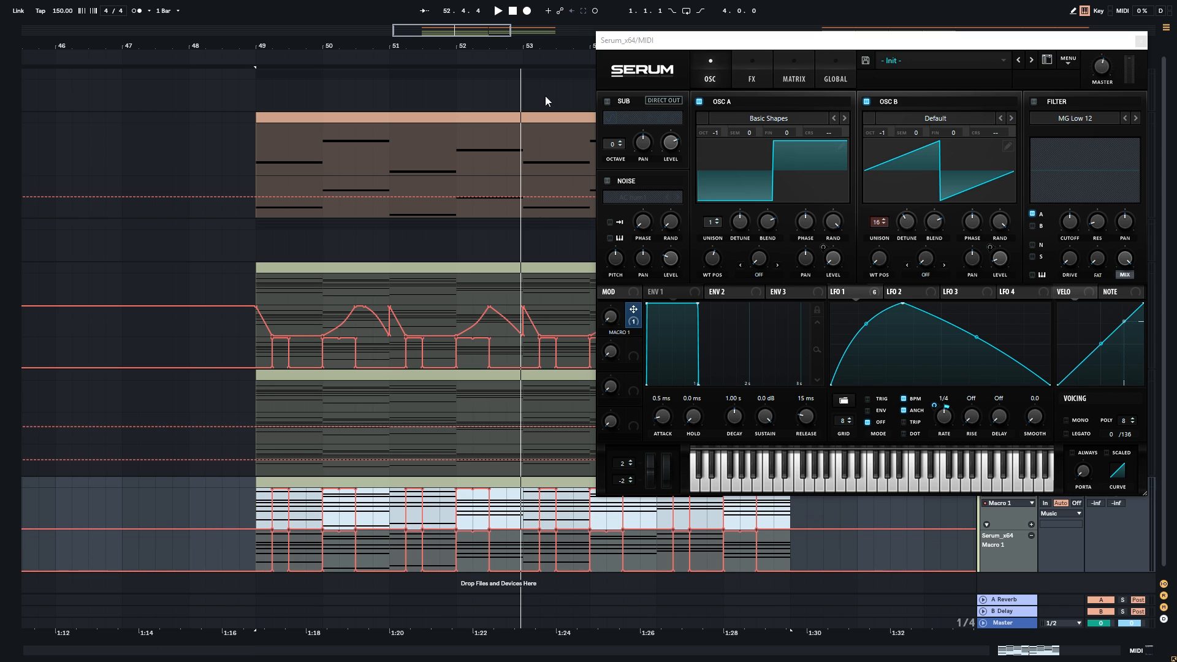
click(613, 360)
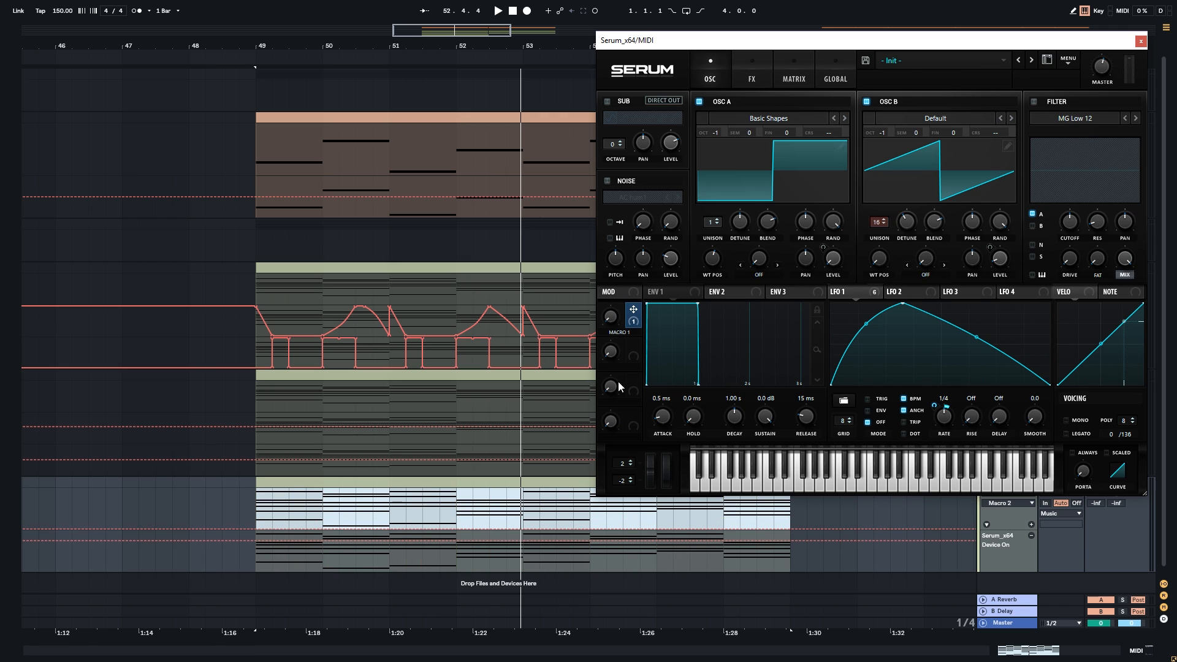
click(609, 317)
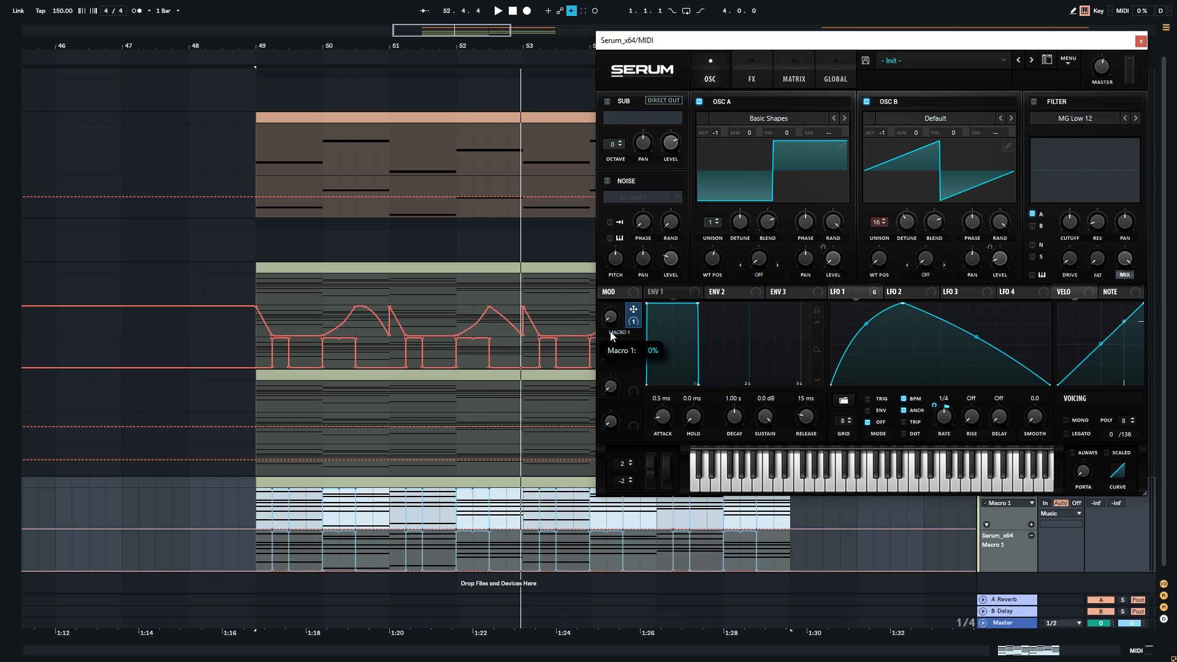
click(571, 11)
drag(963, 47, 954, 29)
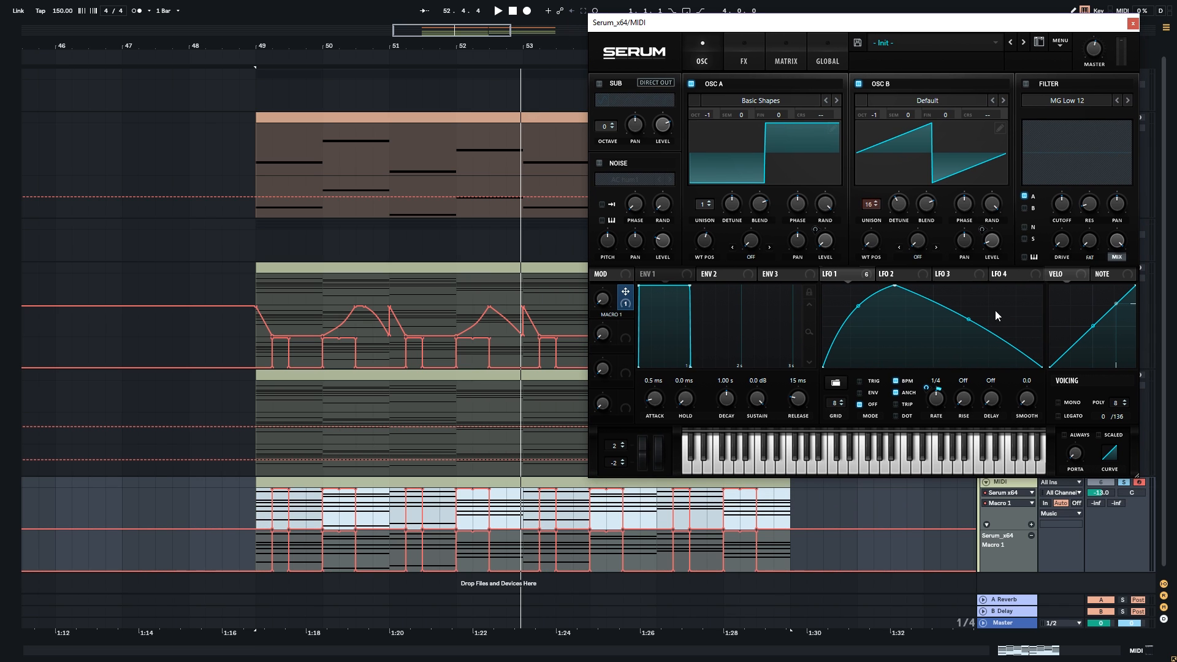
Put the new MIDI track's Serum device into parameter configuration mode and assign Macro 1 to both XY pad axes.
click(1016, 483)
click(1136, 651)
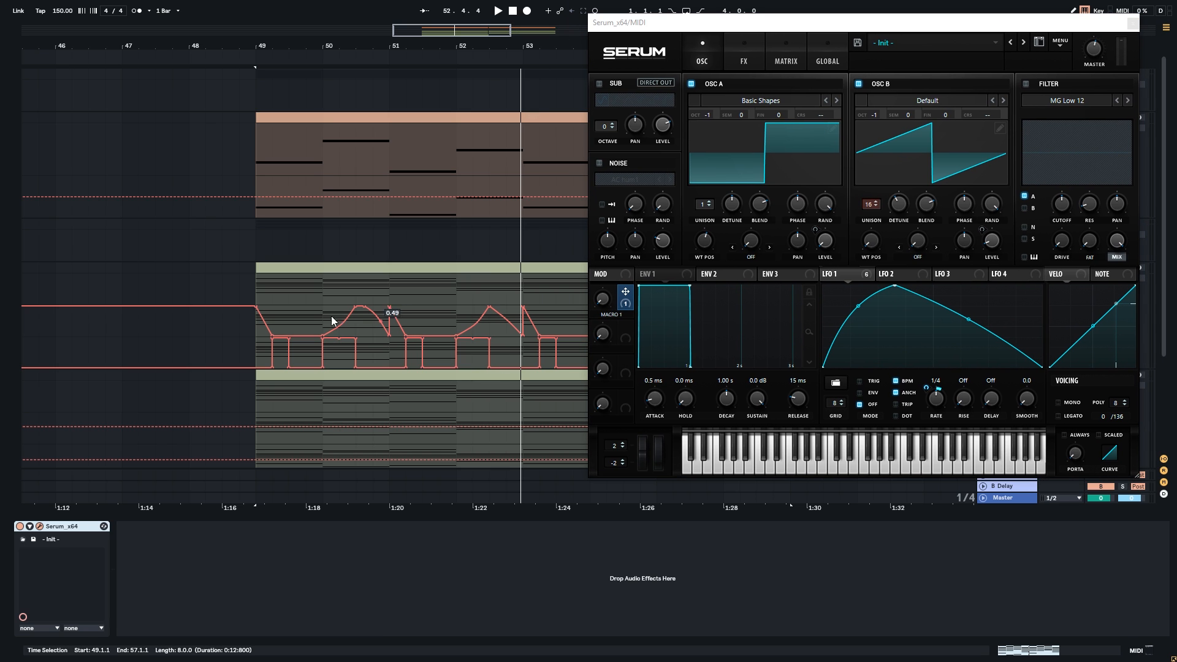
click(30, 526)
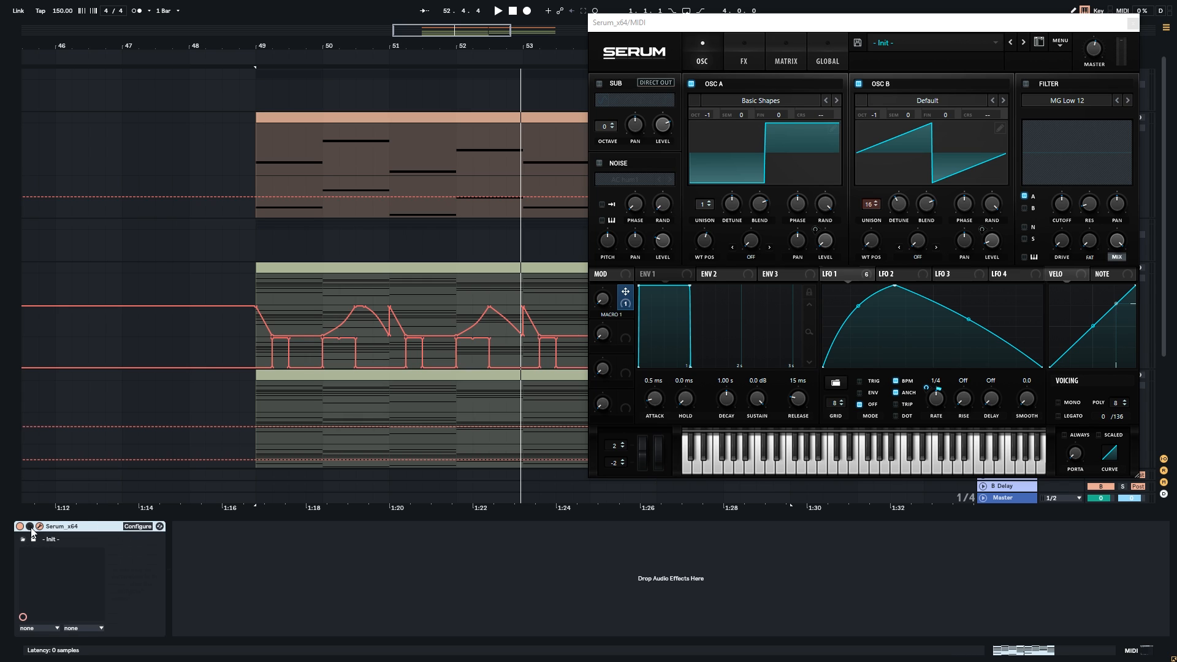
click(141, 525)
click(43, 629)
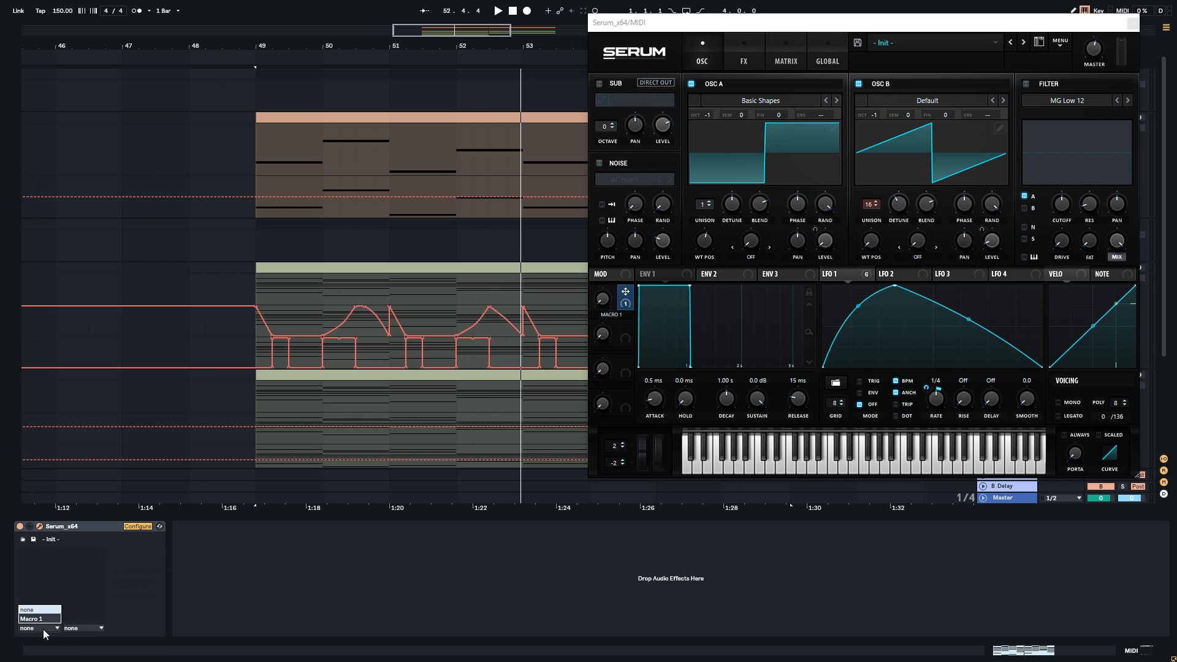
click(46, 629)
click(42, 620)
click(79, 629)
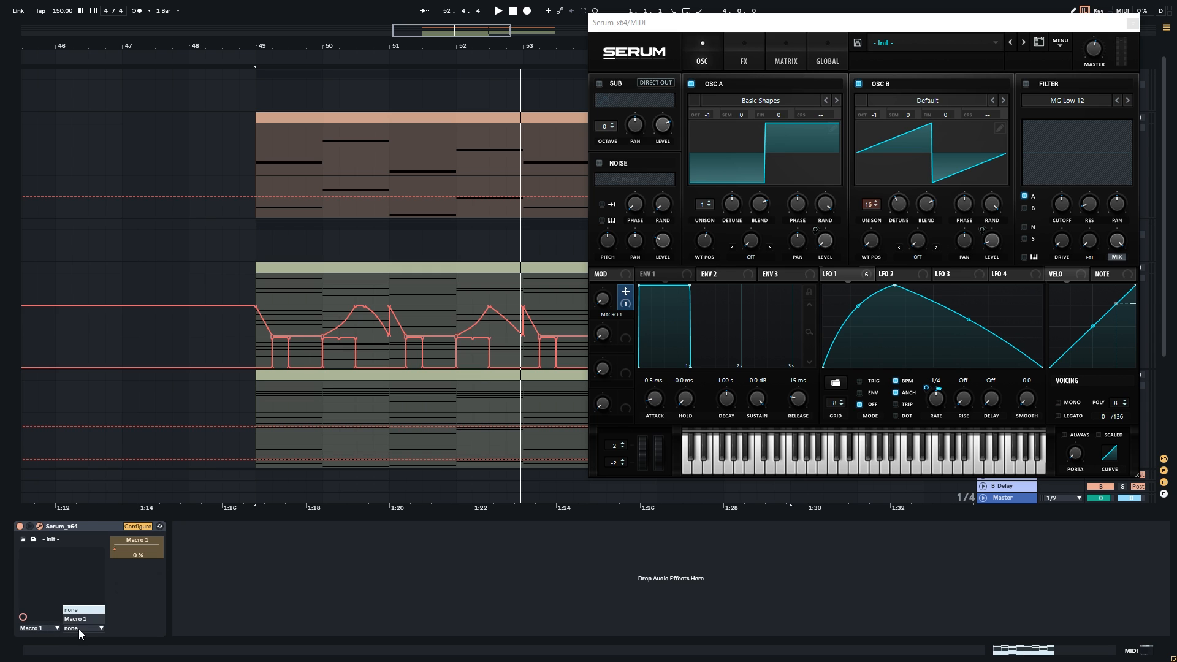
click(84, 620)
Add Macro 2 to Serum's configured device parameters so its automation can be shown on the new MIDI track.
drag(784, 24, 866, 117)
scroll(807, 394, down, 1)
scroll(807, 394, down, 2)
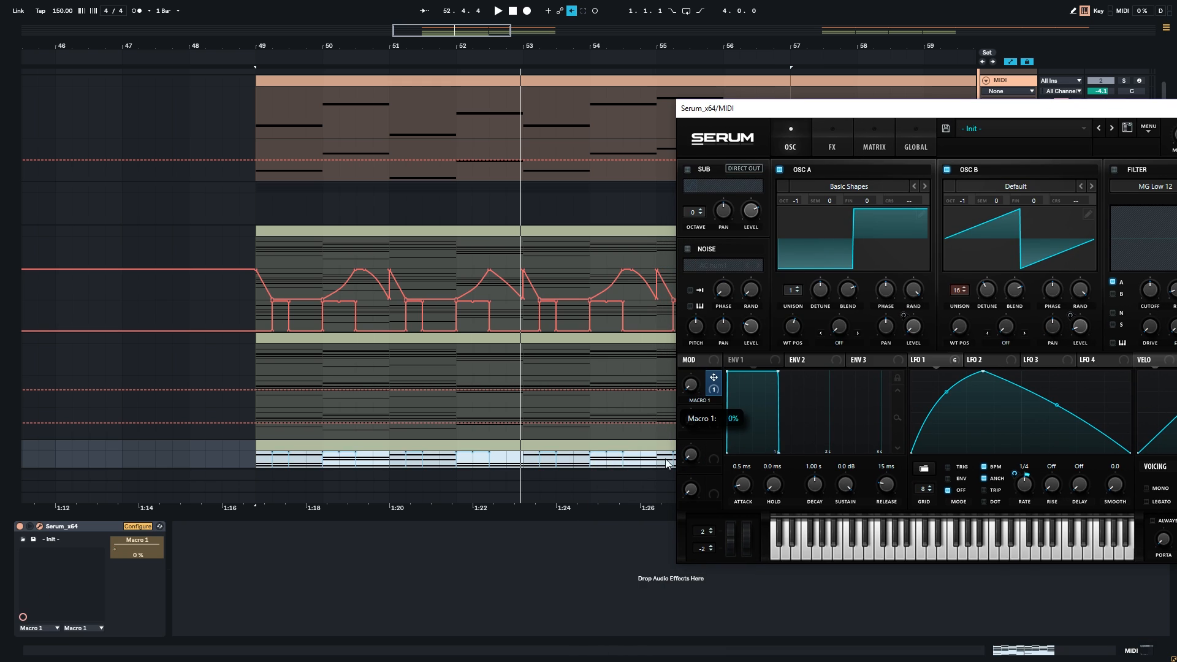
click(588, 407)
scroll(497, 460, down, 8)
click(359, 400)
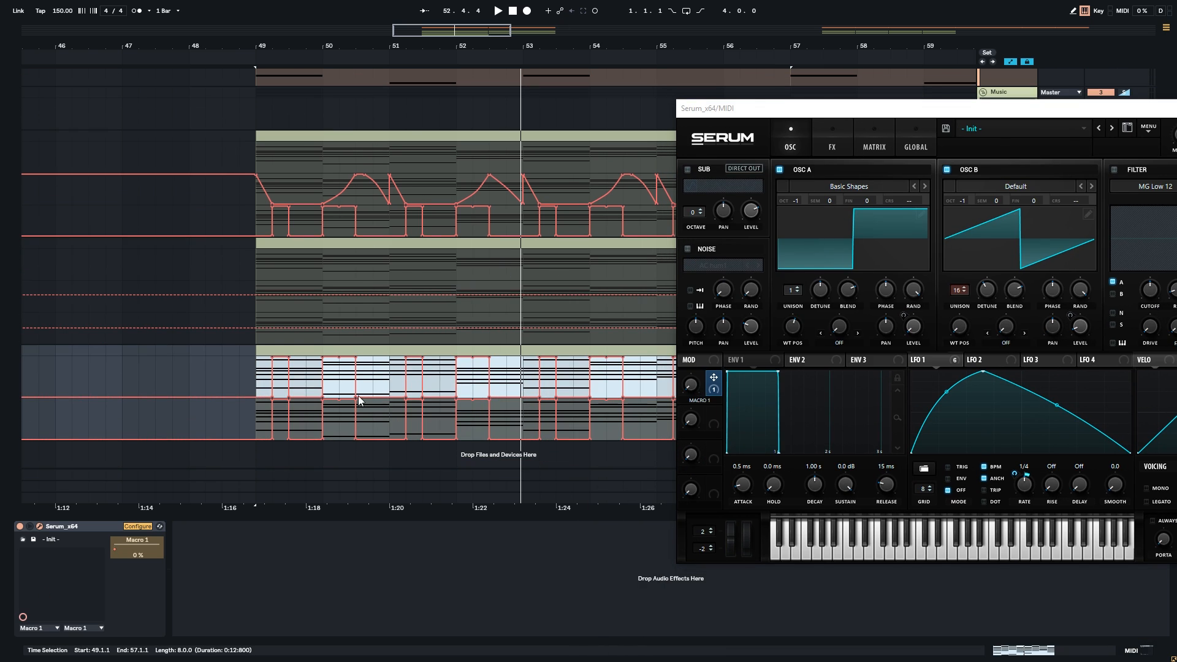
scroll(539, 361, right, 1)
mouse_move(783, 110)
mouse_down()
mouse_move(828, 475)
mouse_move(764, 109)
mouse_up()
click(675, 418)
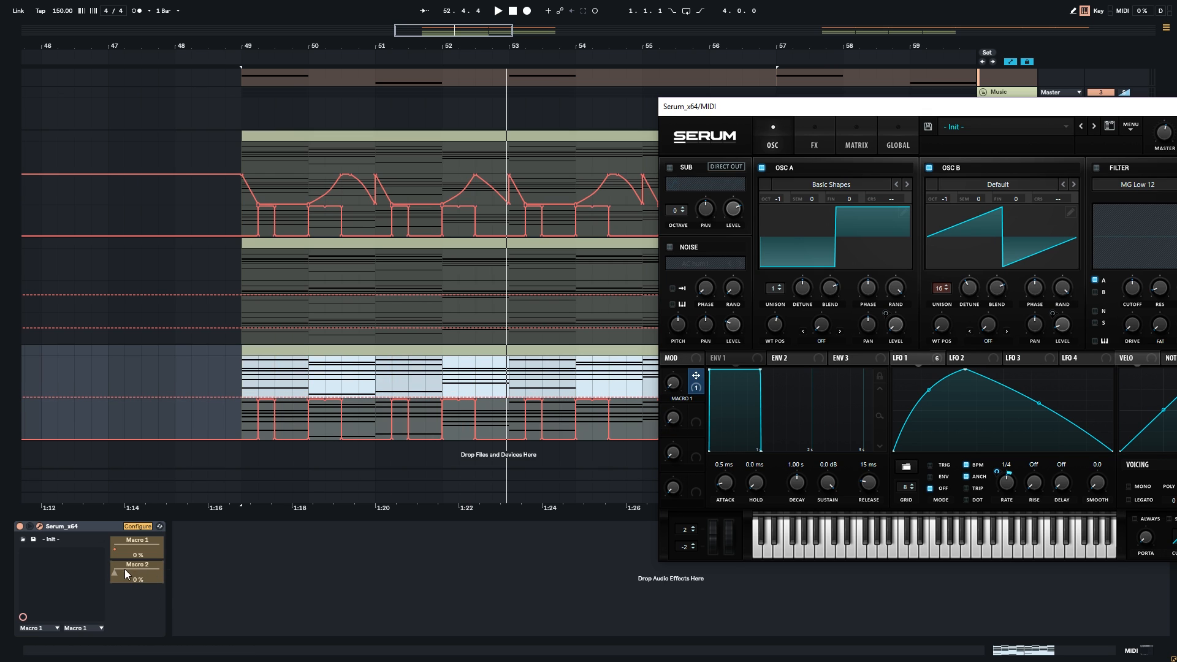
Copy the Macro 2 automation over bars 49 to 57 from the 4 Serum_x64 track to the new MIDI track.
drag(705, 114, 731, 426)
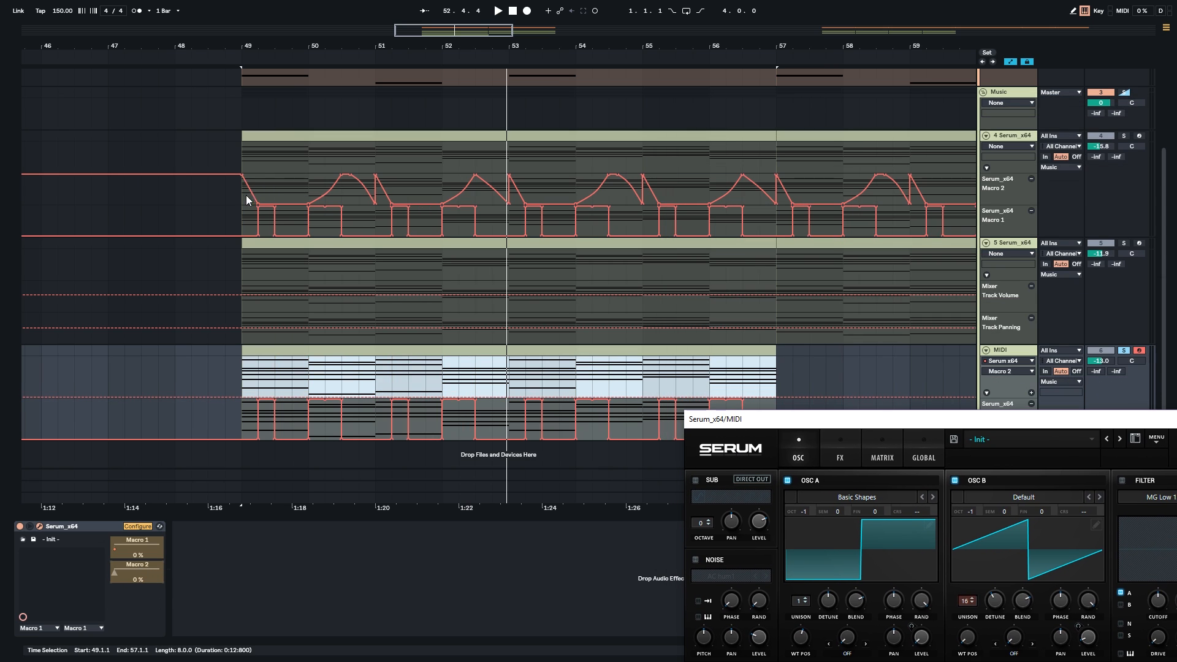
drag(245, 195, 770, 197)
click(251, 398)
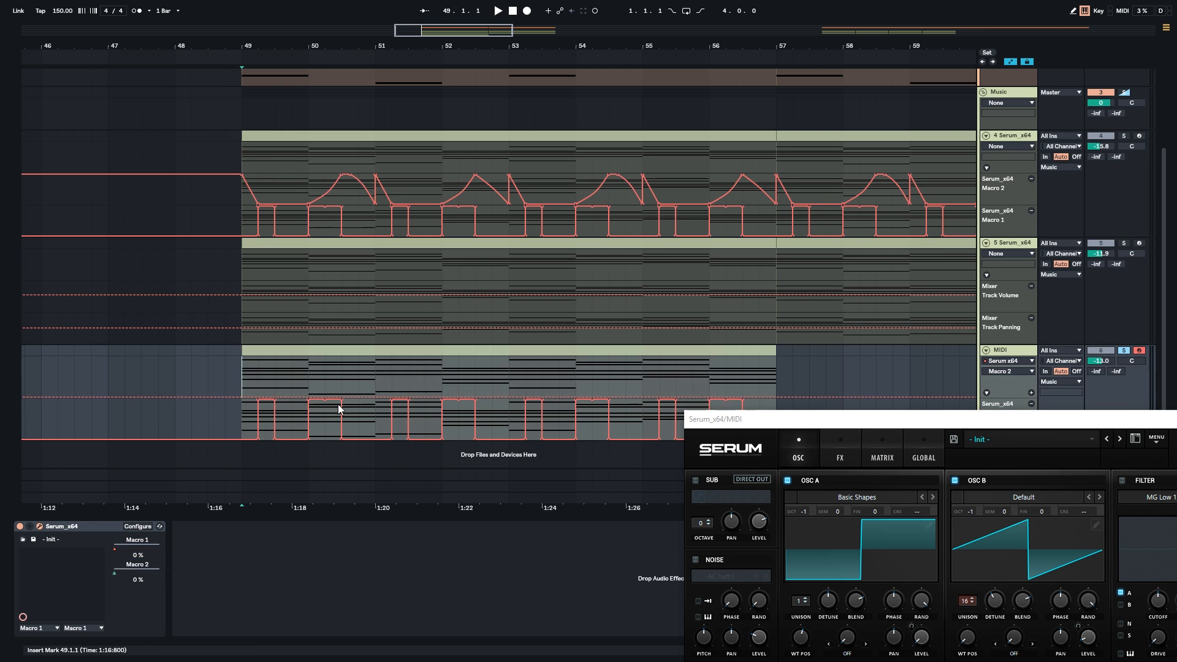
click(339, 410)
Assign Macro 2 to modulate the Chorus effect's mix in the new layer's Serum patch.
drag(731, 424, 522, 137)
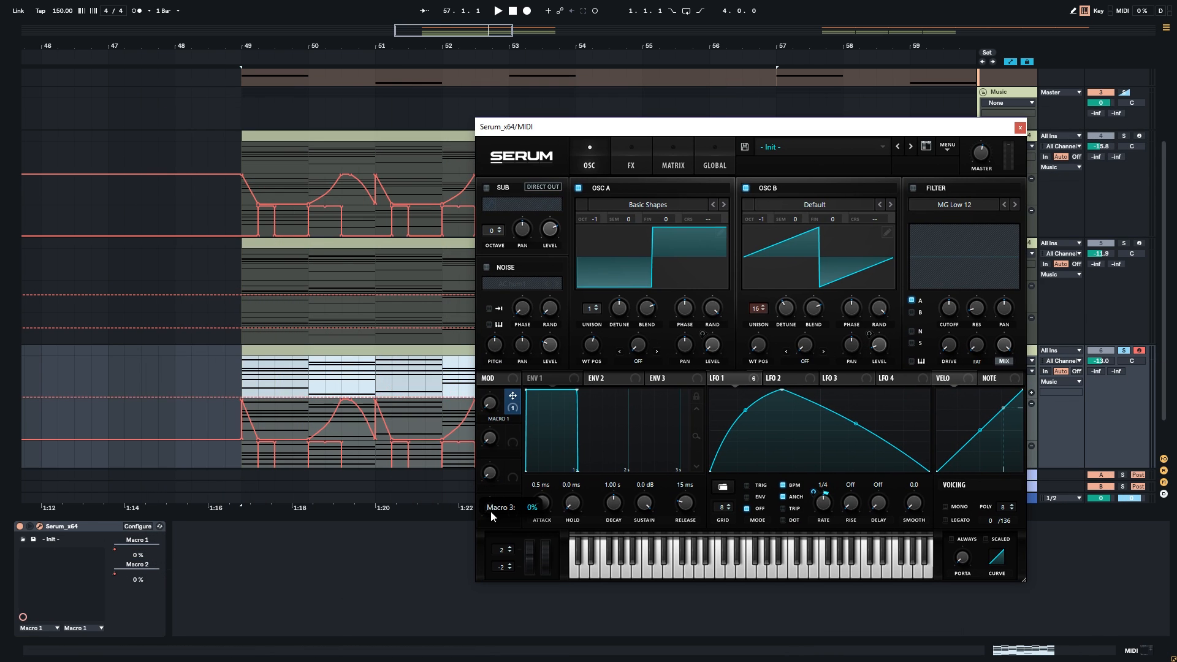
drag(600, 130, 654, 95)
drag(405, 374, 256, 271)
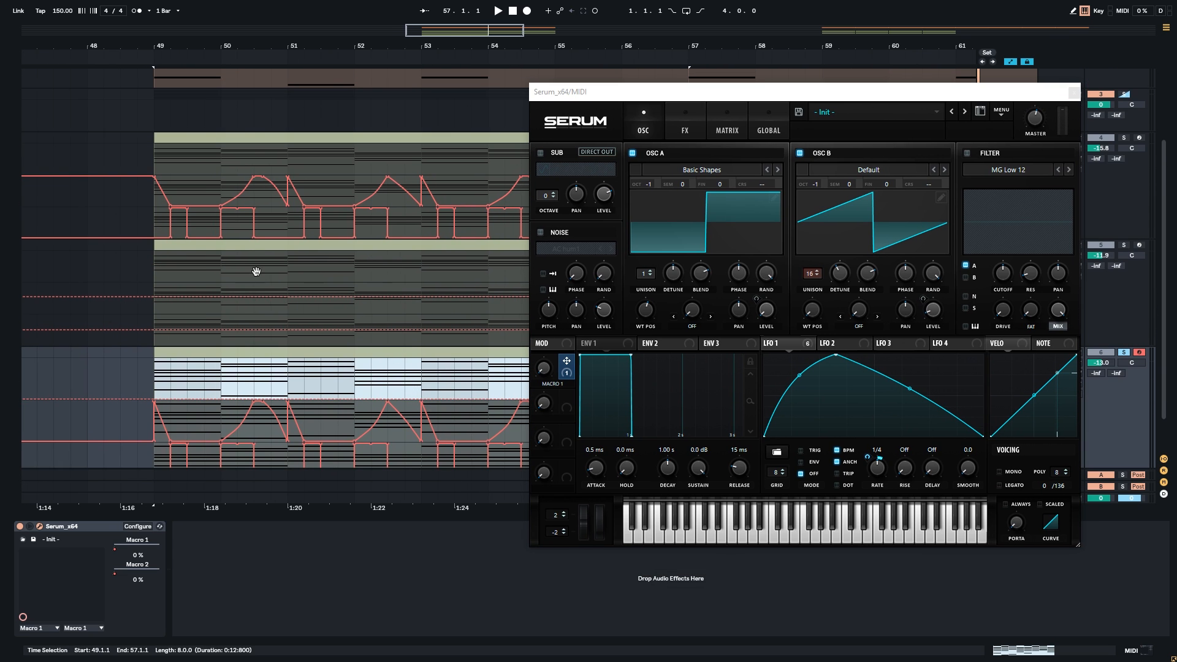
click(155, 212)
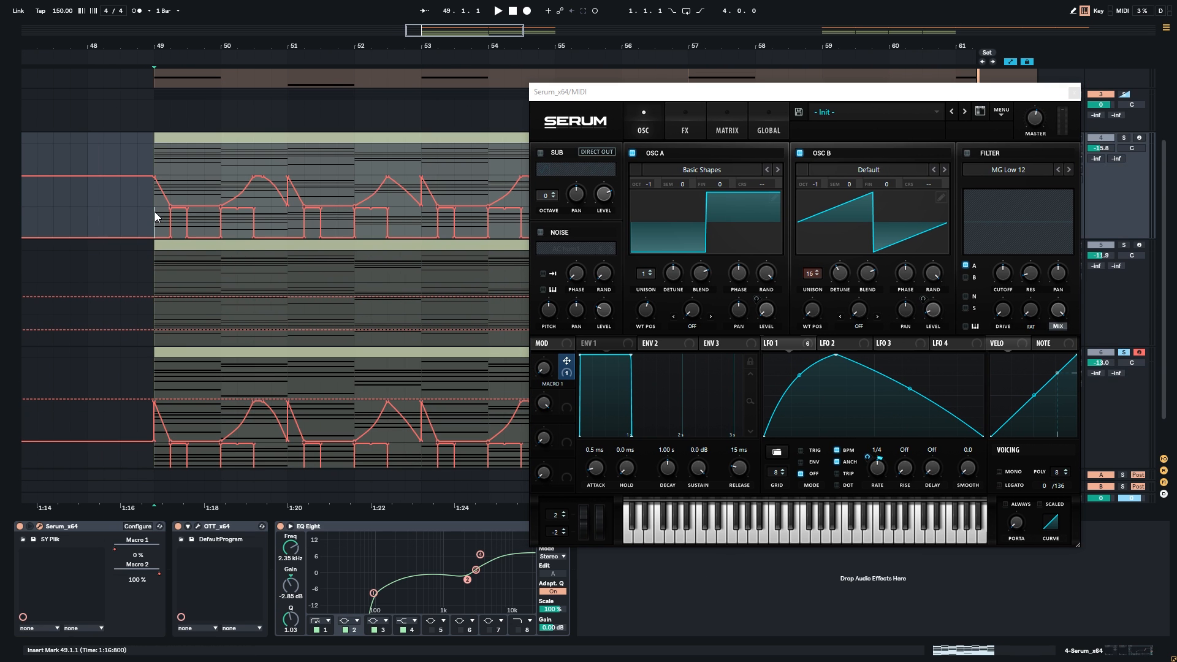
click(690, 120)
scroll(1073, 156, up, 2)
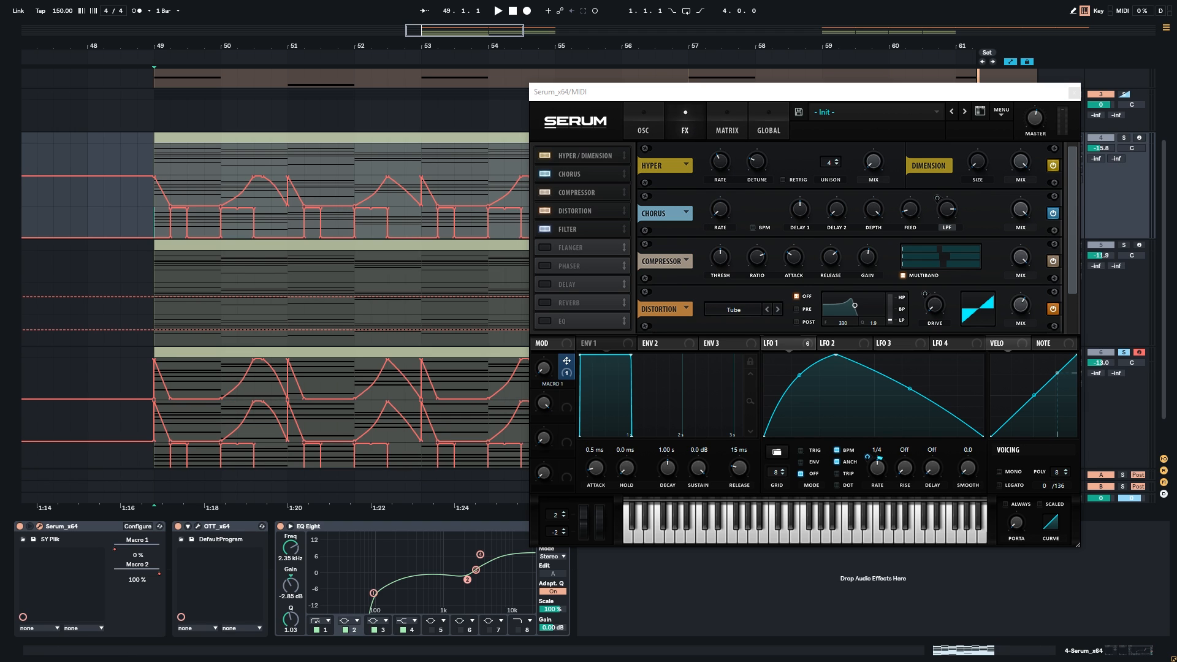
drag(565, 367, 1021, 209)
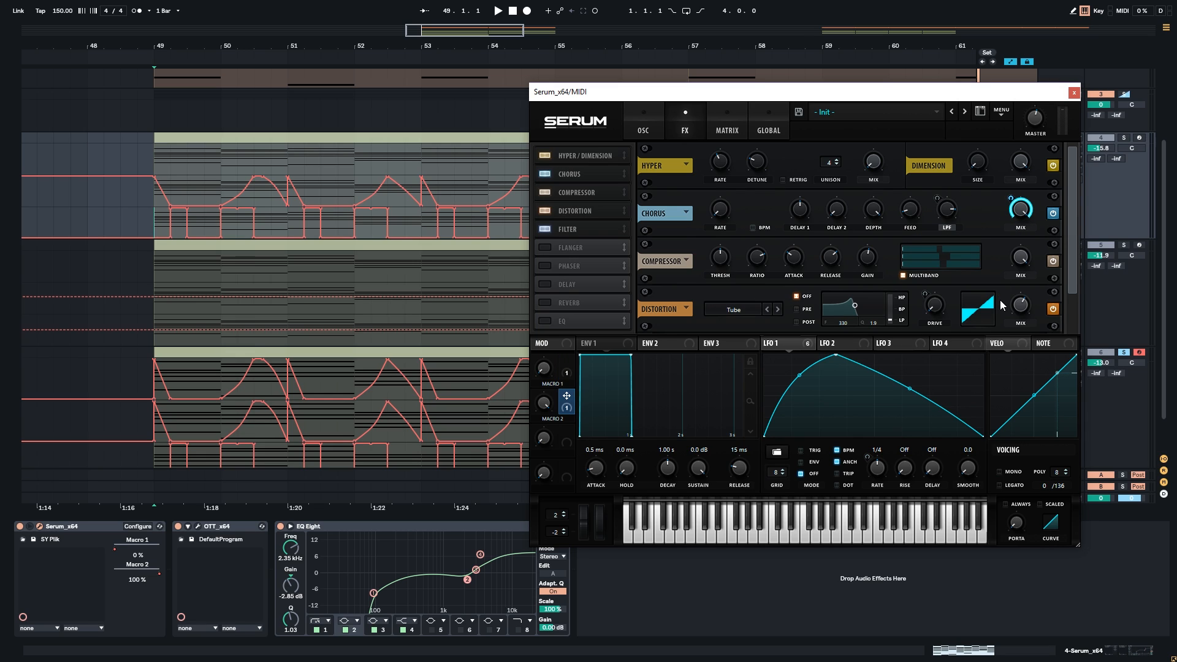
drag(1074, 248, 1072, 288)
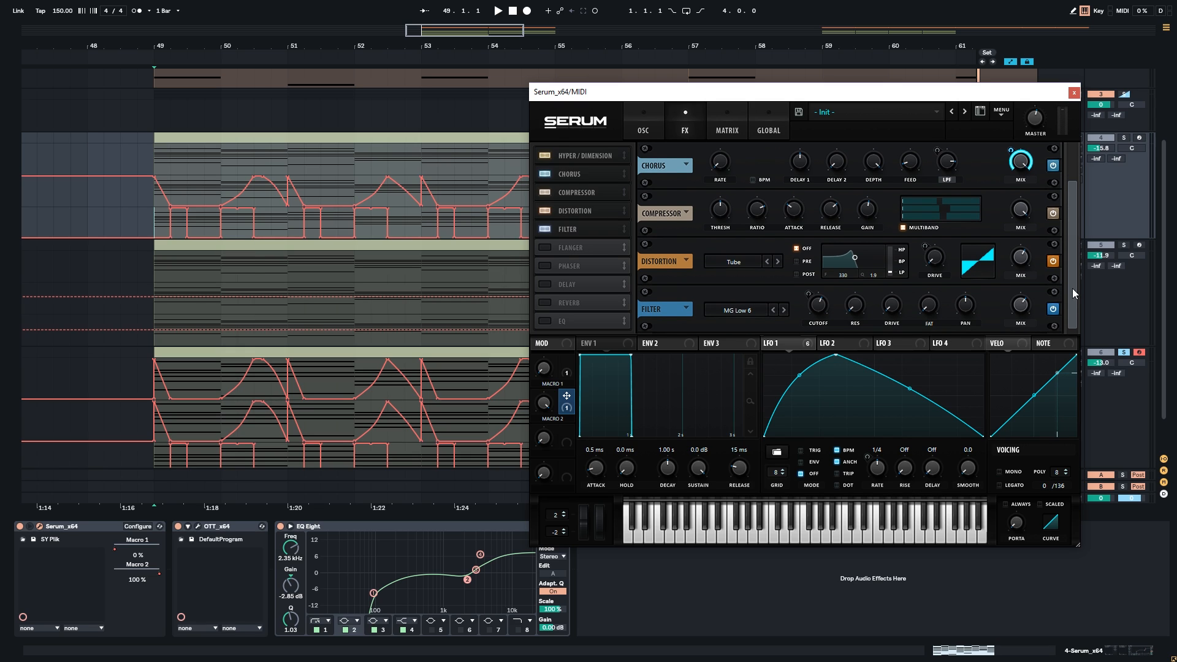
drag(567, 396, 566, 396)
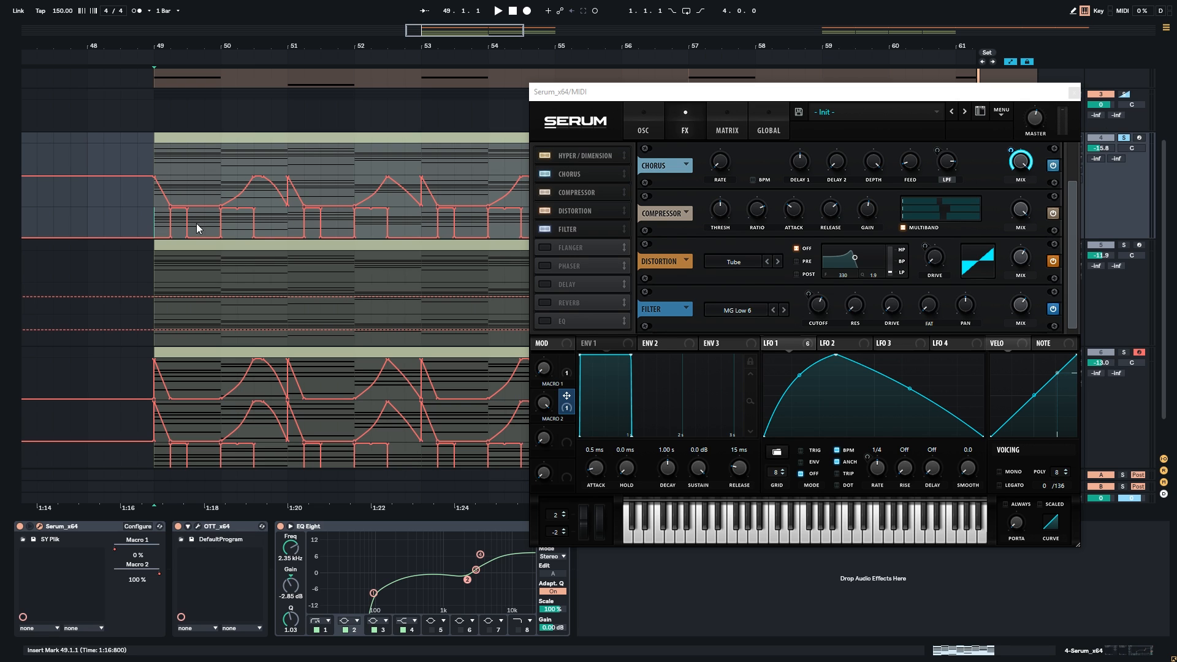
Play the 4 Serum_x64 track from 49.4.1 to hear its sound as a reference for the new layer.
click(211, 177)
key(space)
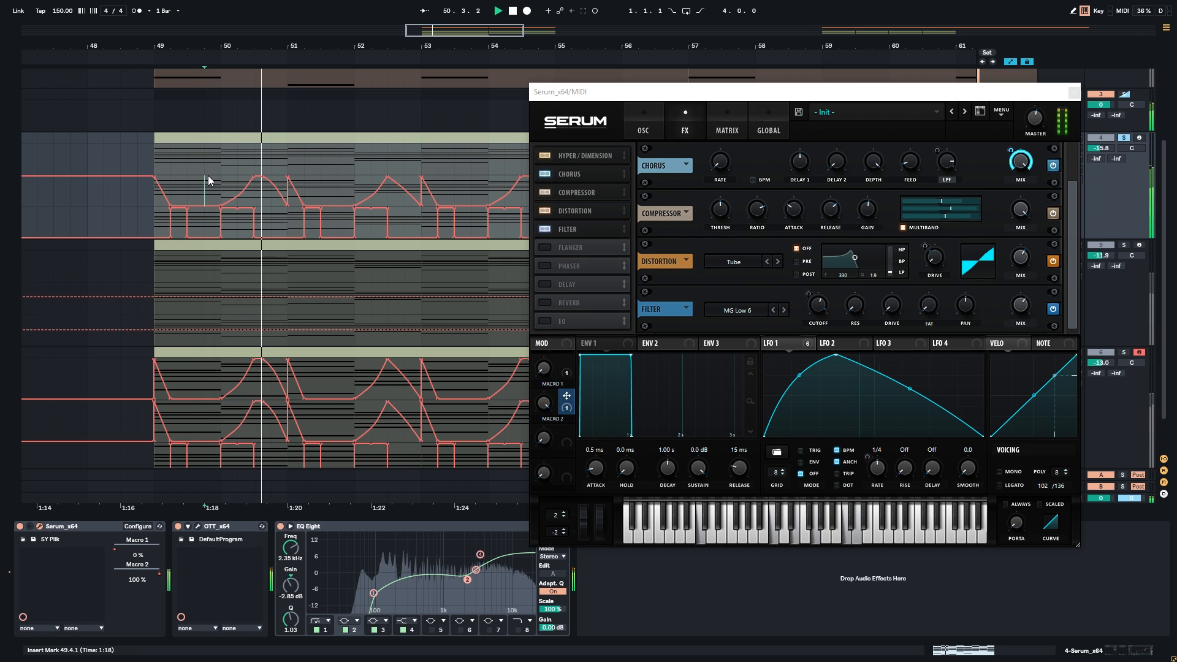
key(space)
scroll(287, 276, down, 2)
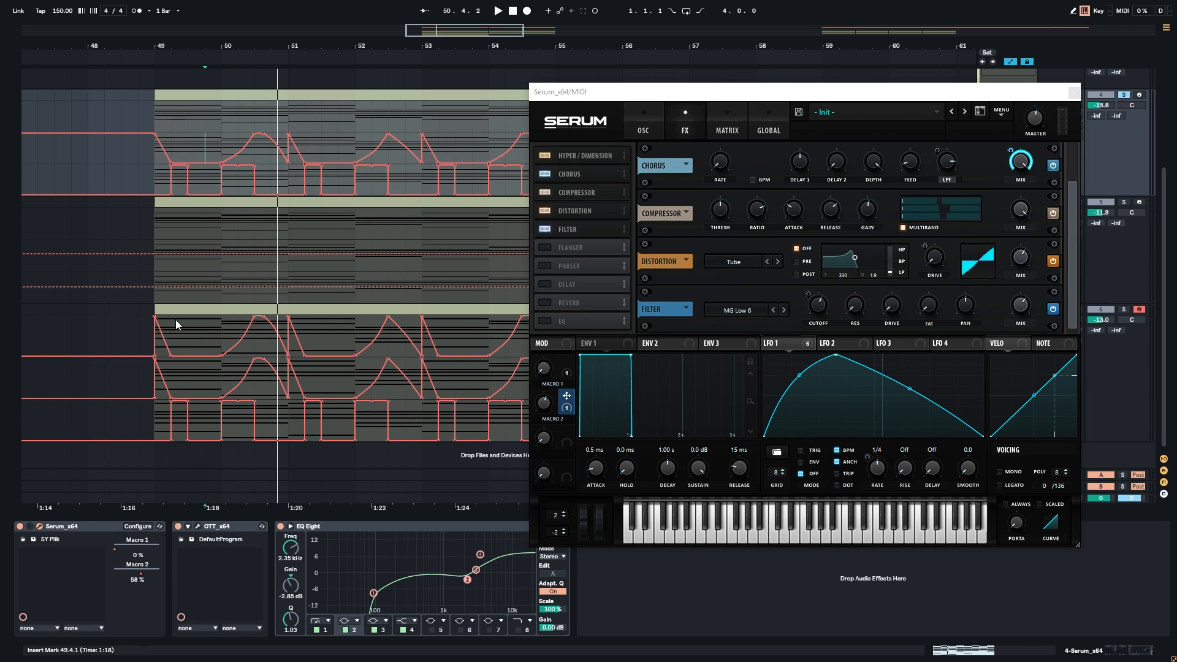
Assign Macro 2 to modulate OSC B's level and the Filter effect's cutoff in the new MIDI track's Serum patch.
click(176, 312)
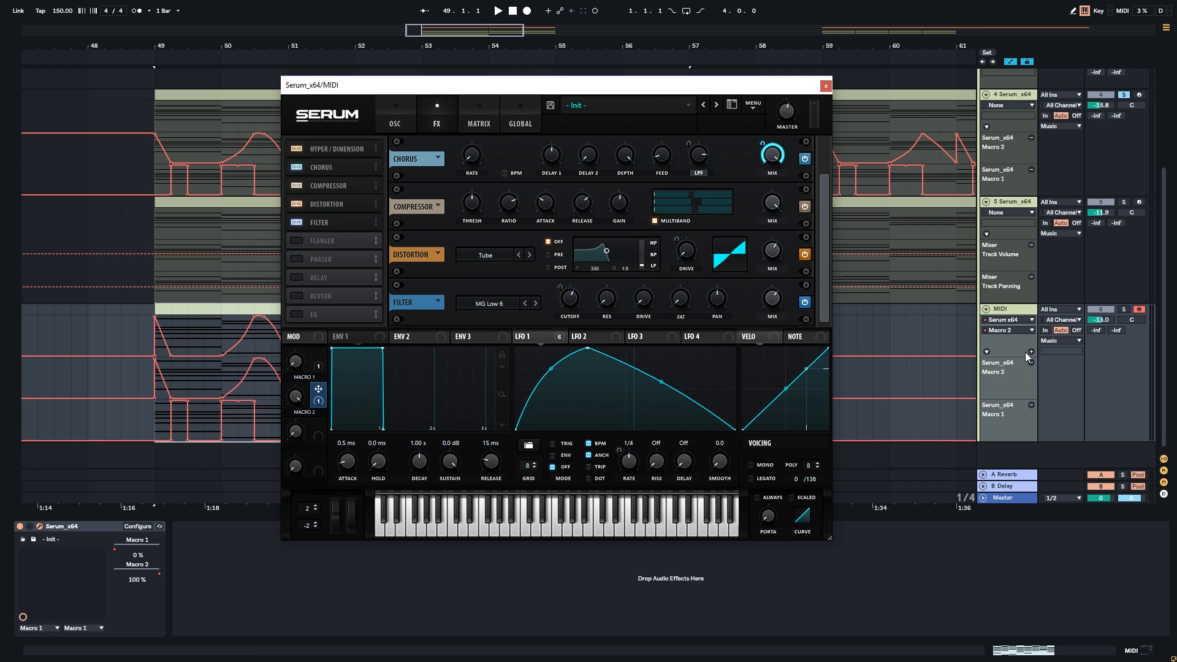
drag(598, 89, 862, 79)
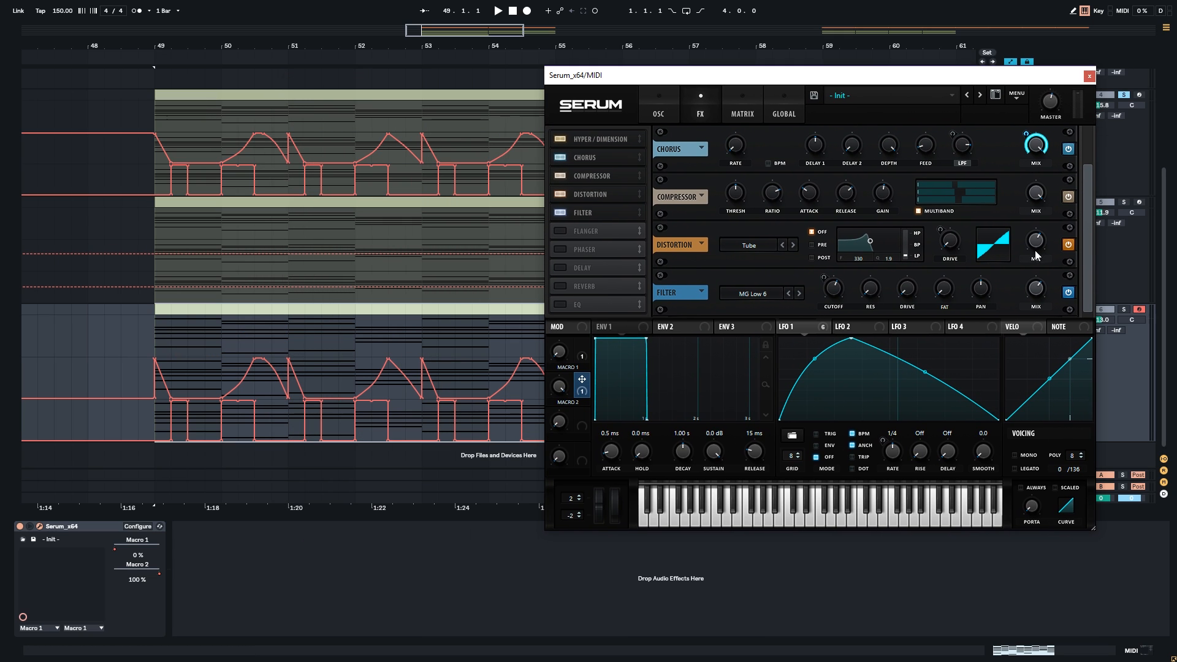
click(669, 104)
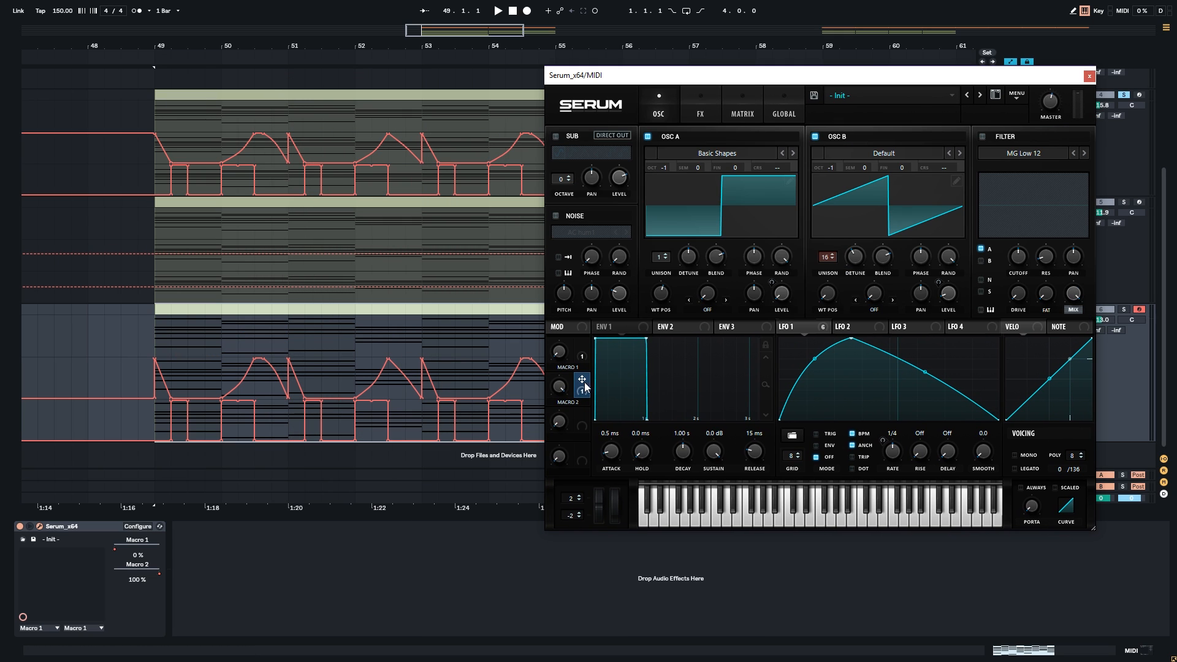
drag(582, 379, 948, 294)
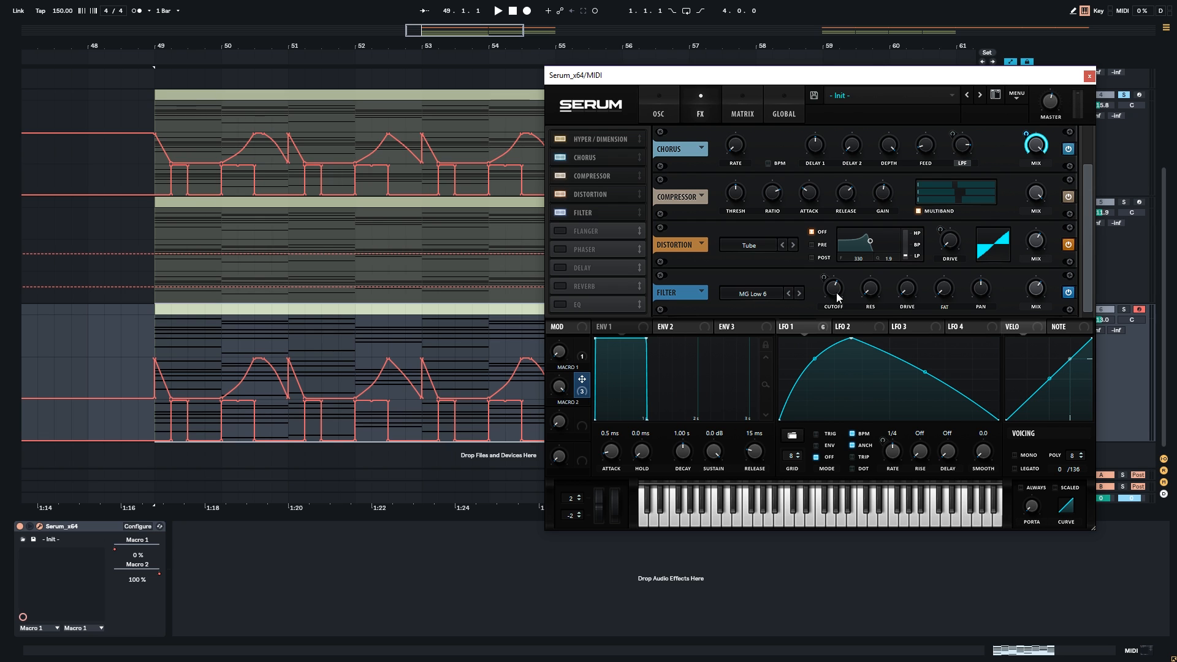
drag(581, 379, 833, 288)
Play the section from bar 49 to check the macro modulation, and close the new track's Serum window.
key(space)
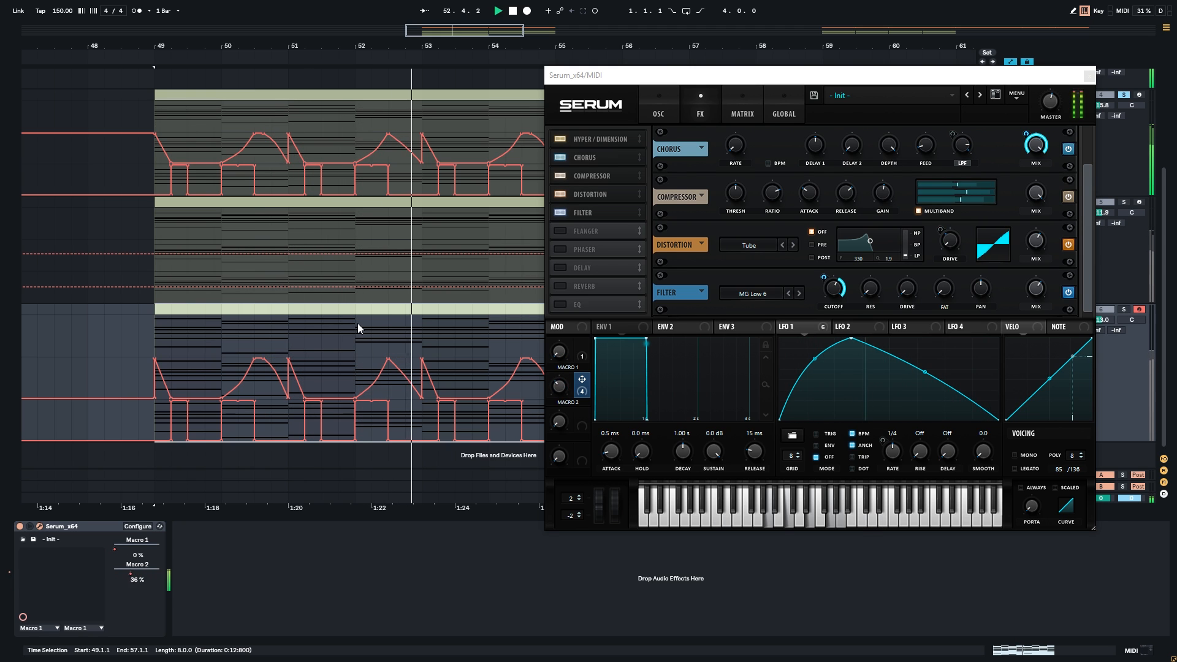
click(663, 112)
click(689, 115)
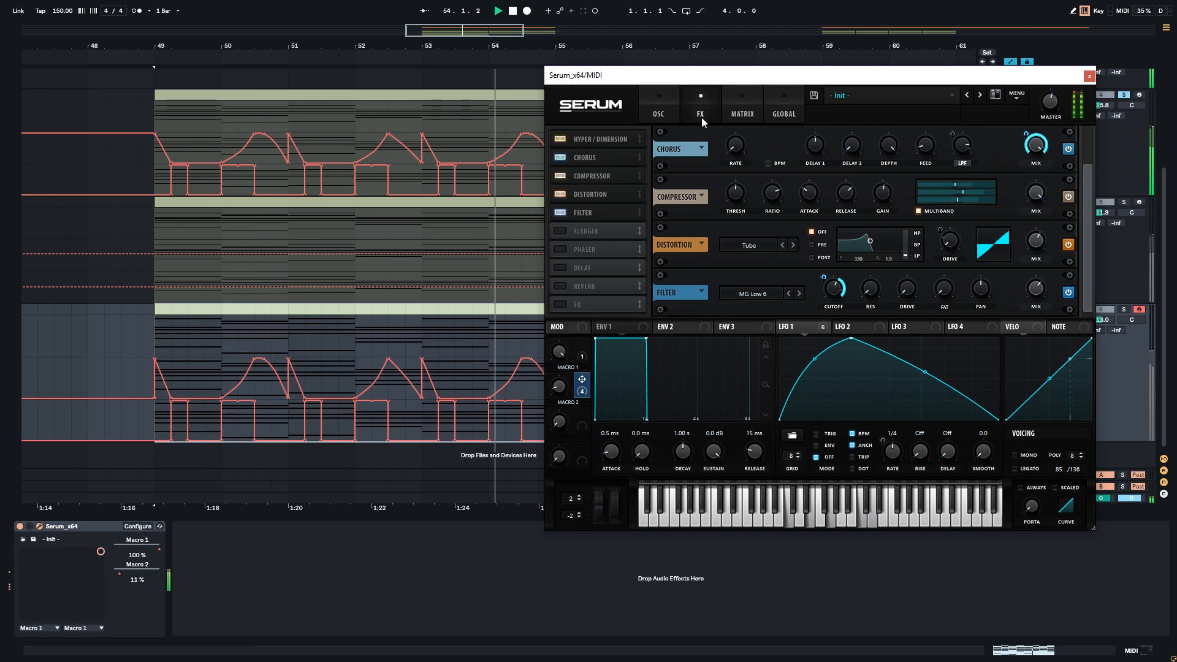
key(space)
click(1089, 76)
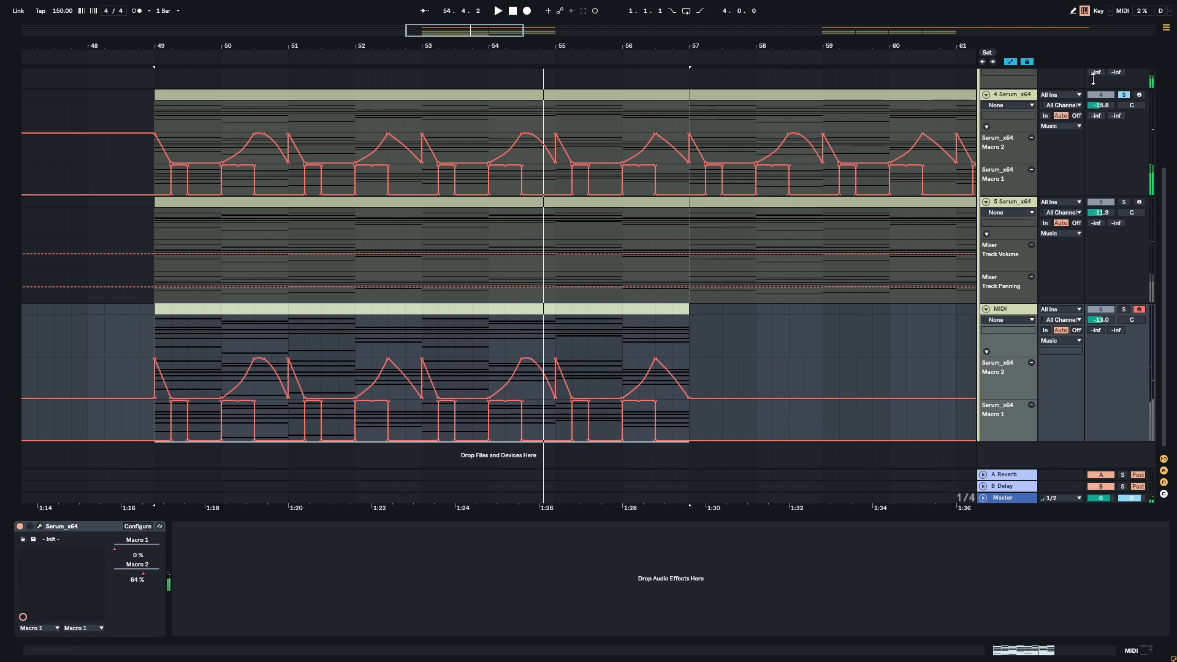
Solo the new MIDI track and play its clip from bar 49 to hear the layer alone.
drag(695, 243, 784, 241)
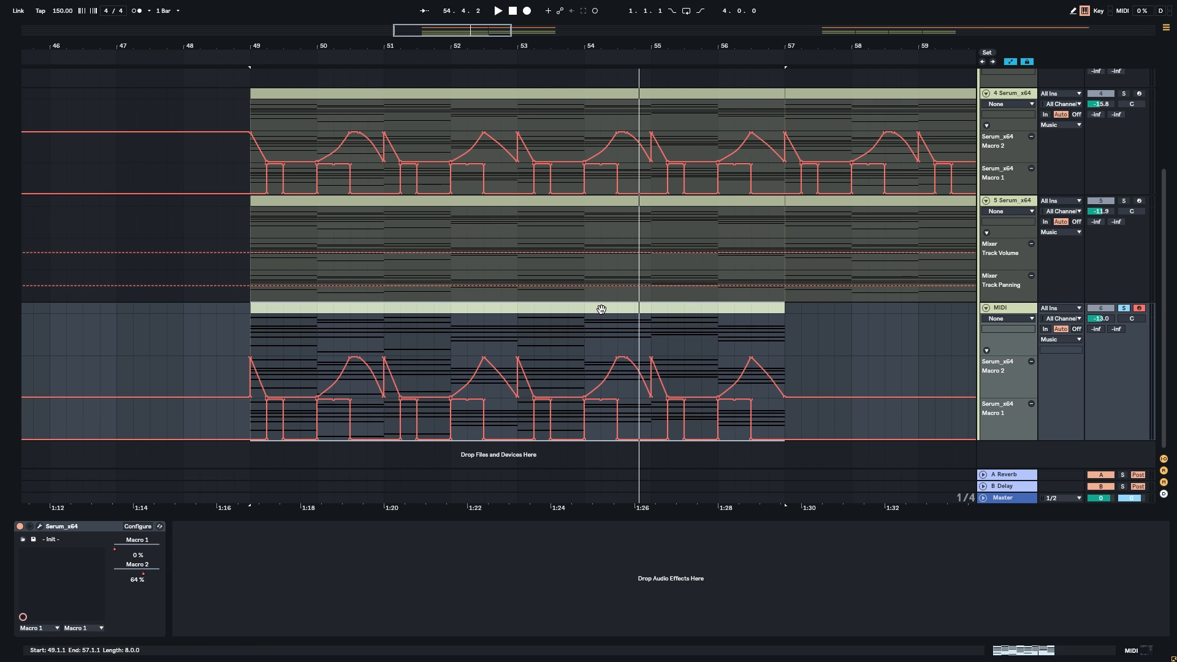
key(space)
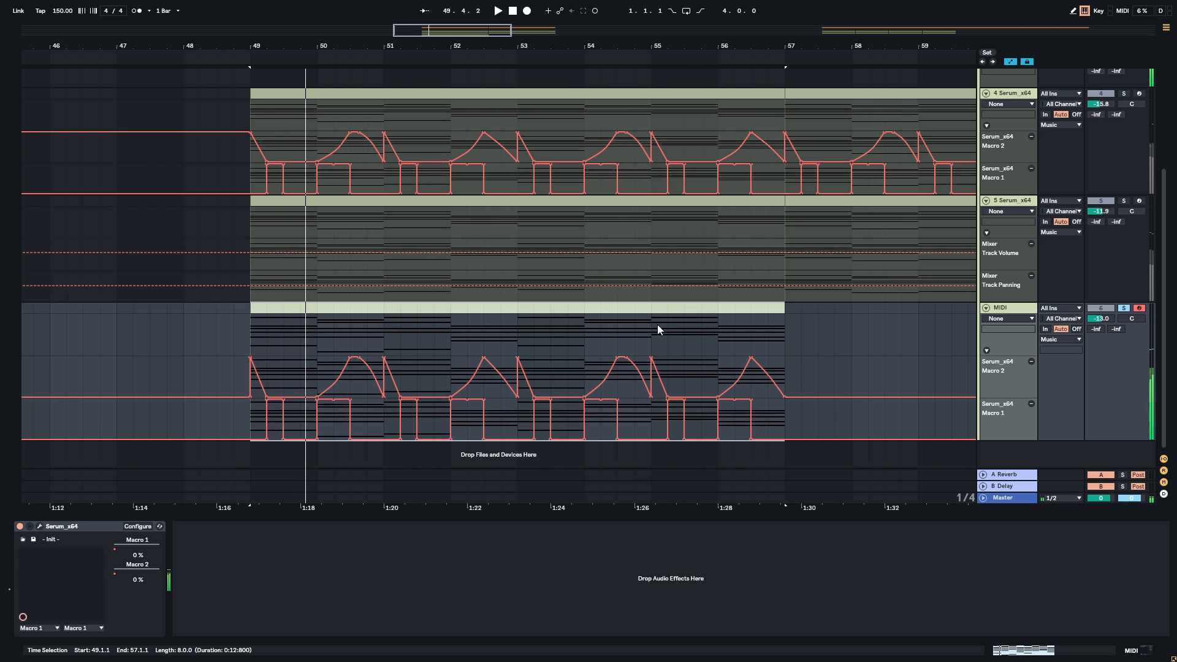
click(1009, 94)
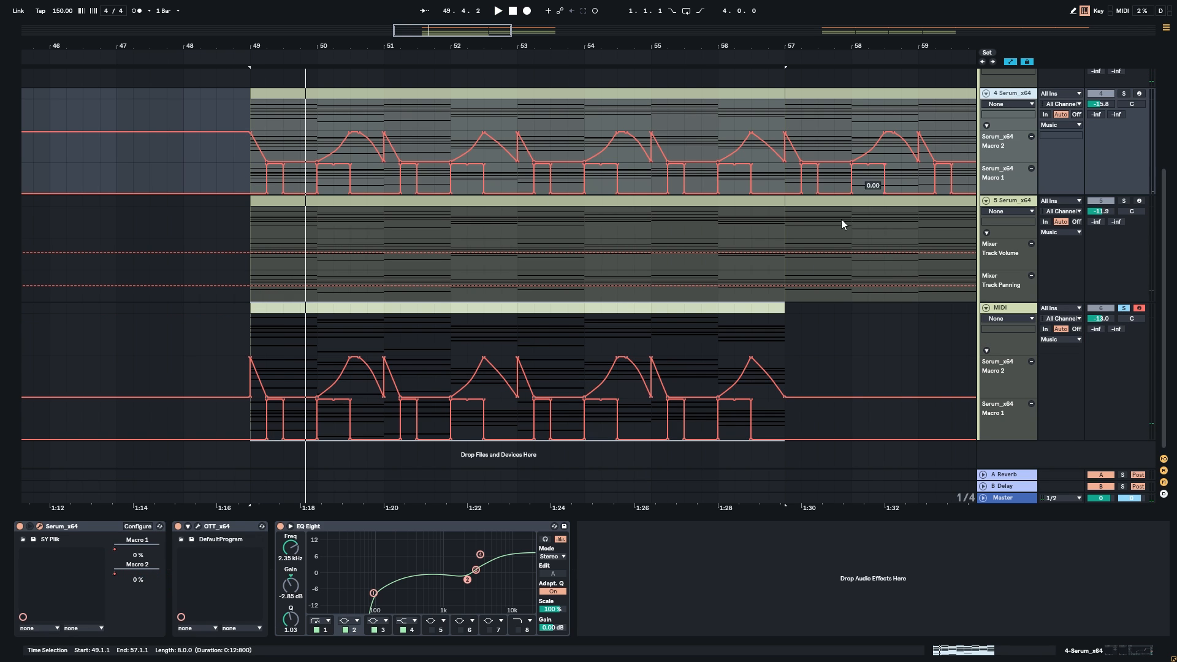
click(710, 305)
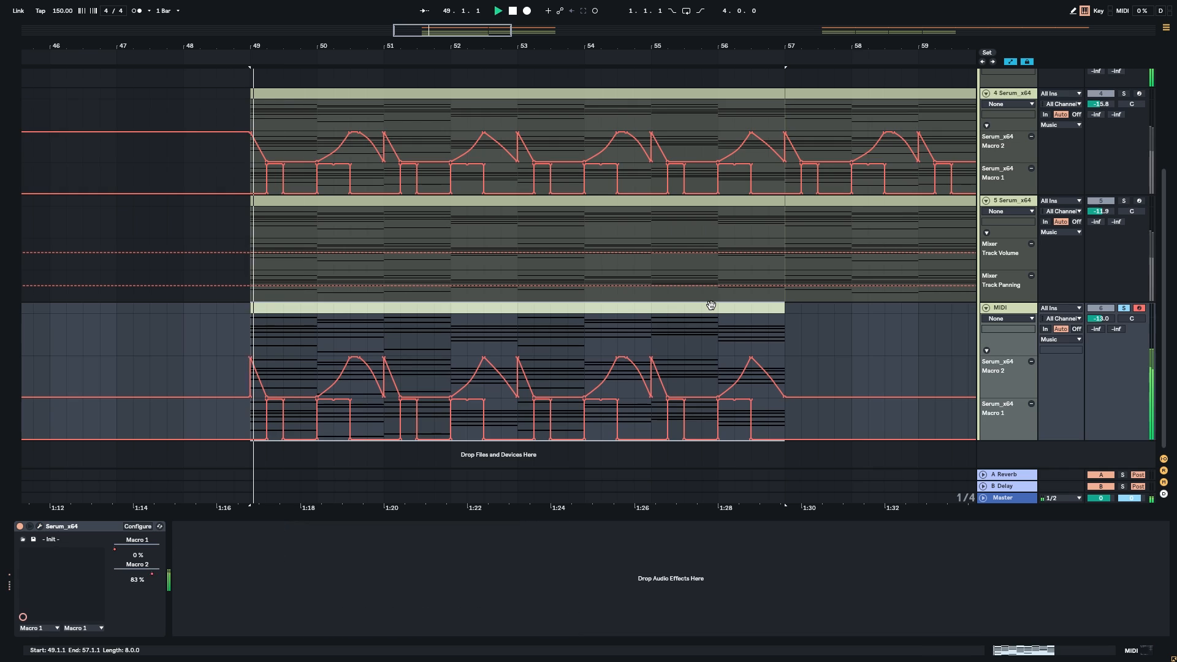
Copy the OTT and EQ Eight devices from the 4 Serum_x64 track to the new MIDI track.
click(1010, 92)
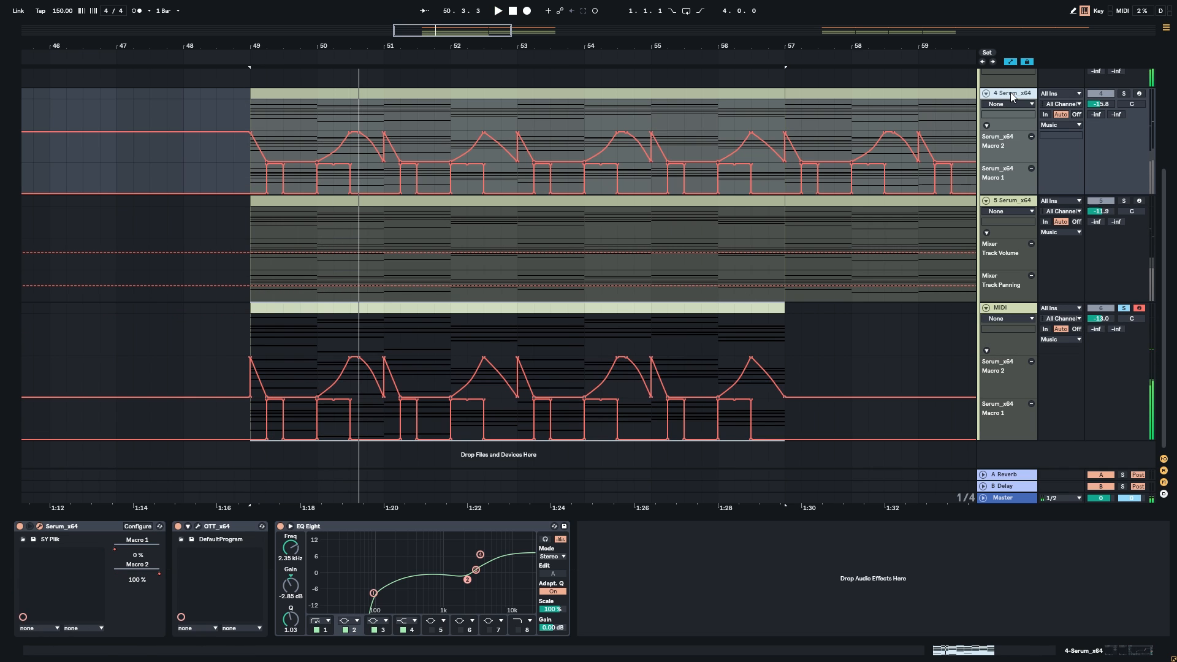
click(198, 527)
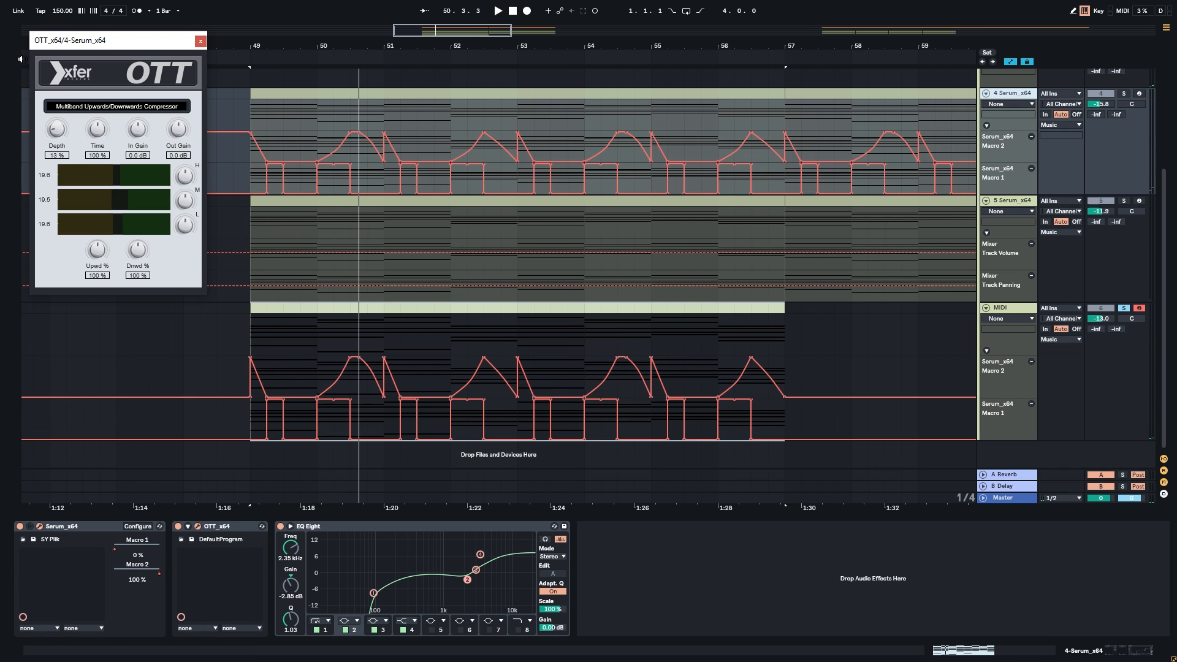
click(200, 41)
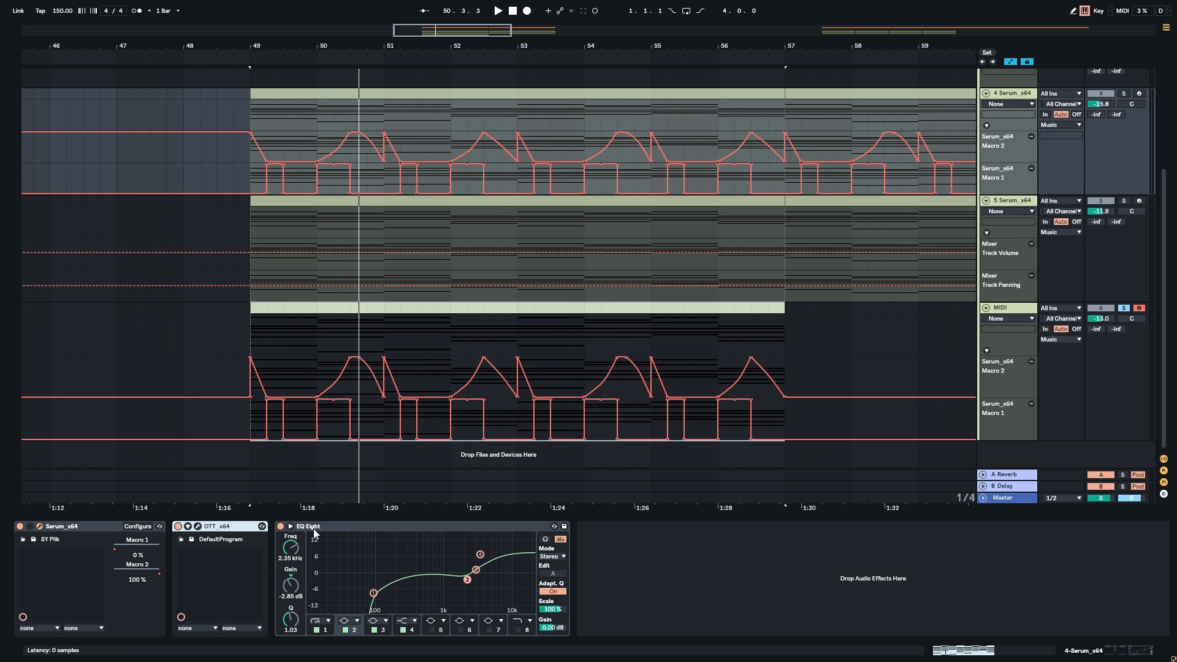
shift+click(338, 525)
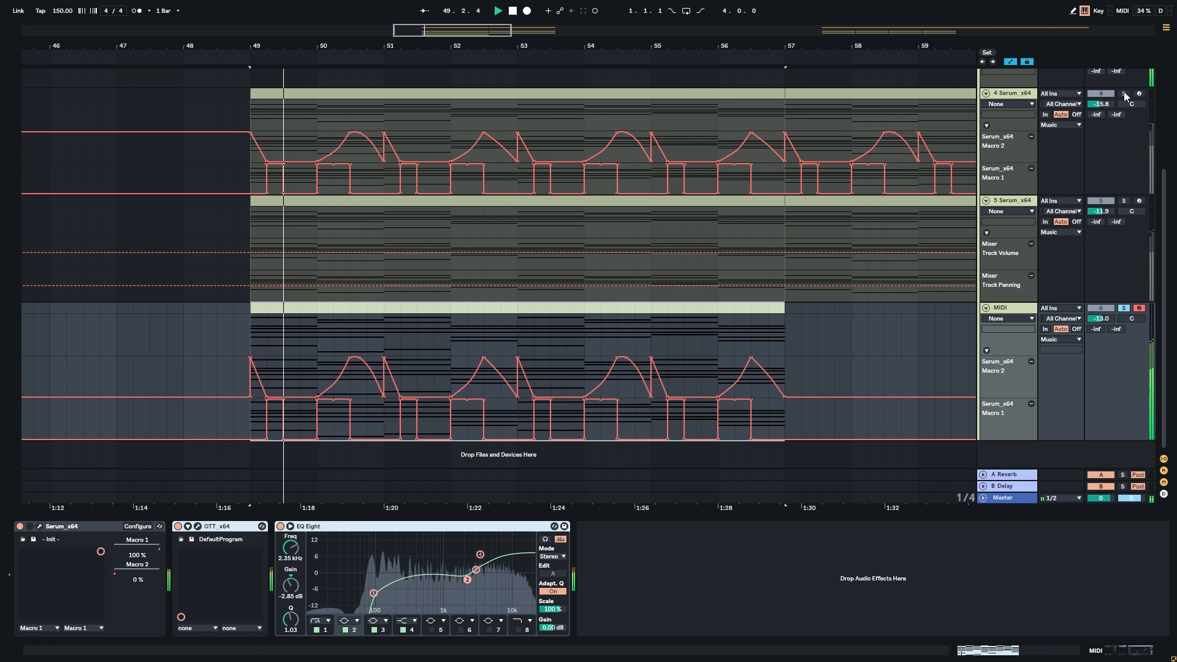
Lower the new MIDI track's volume to -15.7 dB while comparing it with the 4 Serum_x64 track in solo.
click(1123, 94)
click(1124, 308)
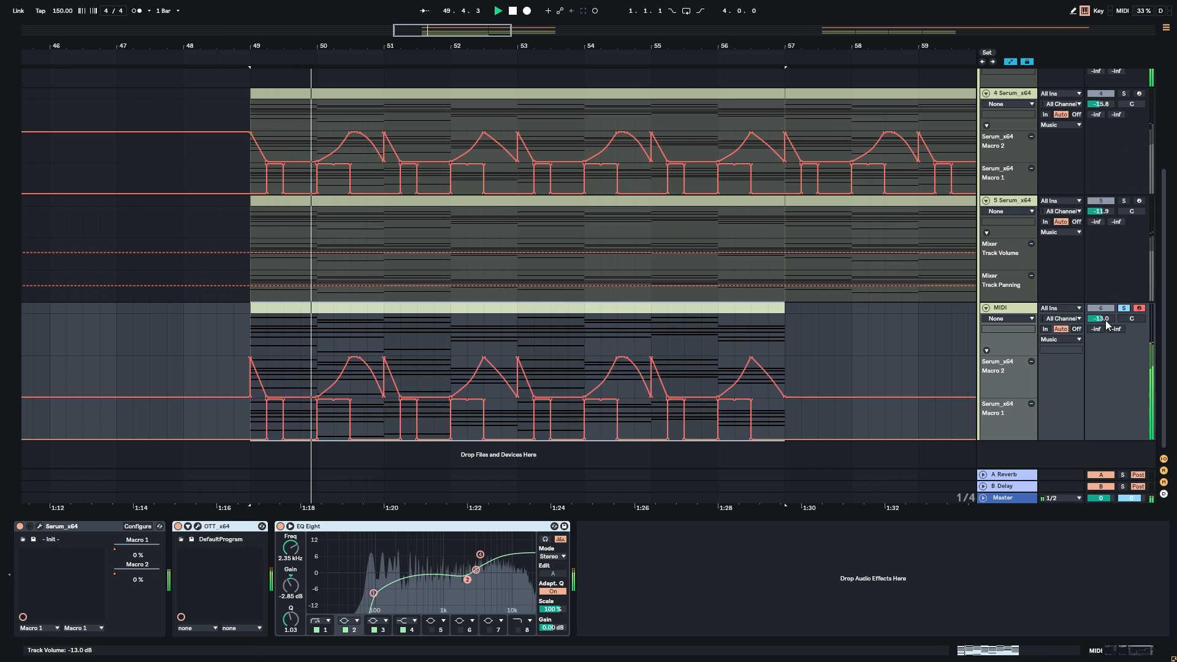
drag(1101, 318, 1101, 334)
click(1124, 94)
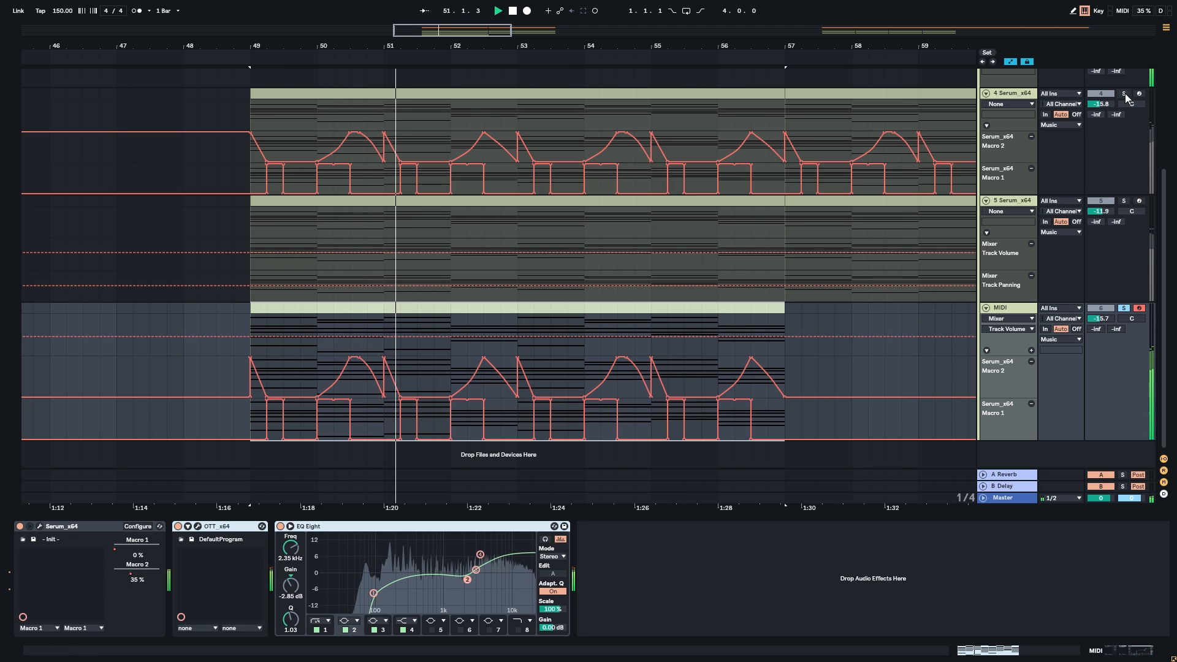
click(1123, 308)
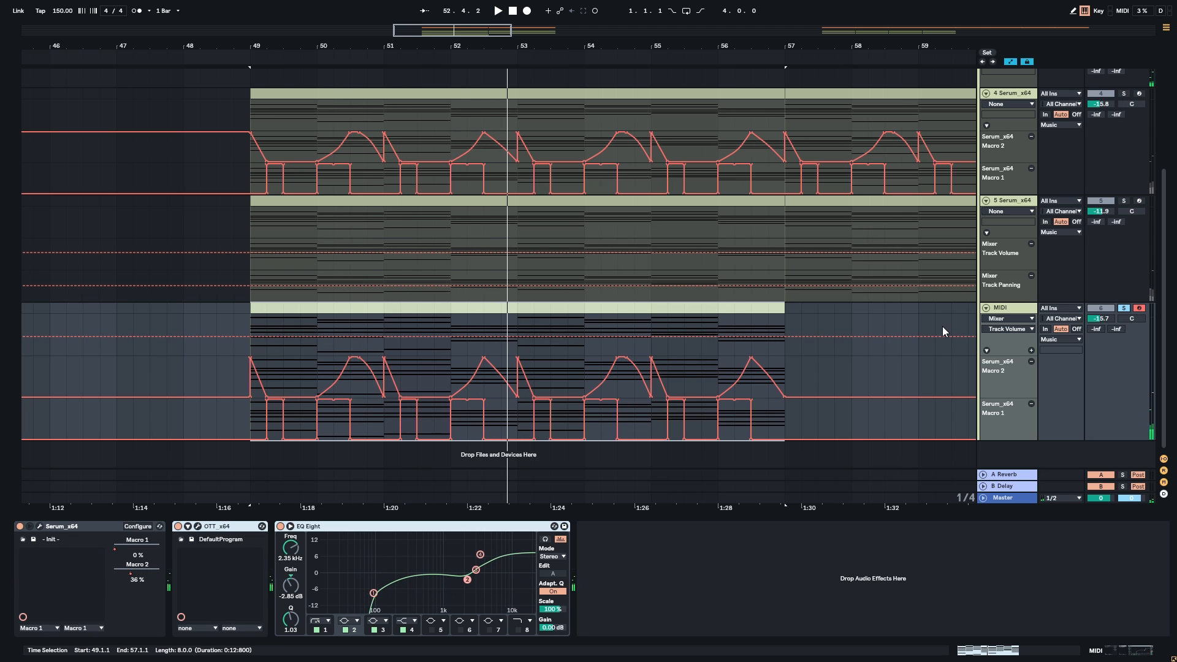
Solo the 5 Serum_x64 track, play it from bar 49 and select its clip over bars 49 to 57.
scroll(685, 307, down, 2)
scroll(686, 305, right, 1)
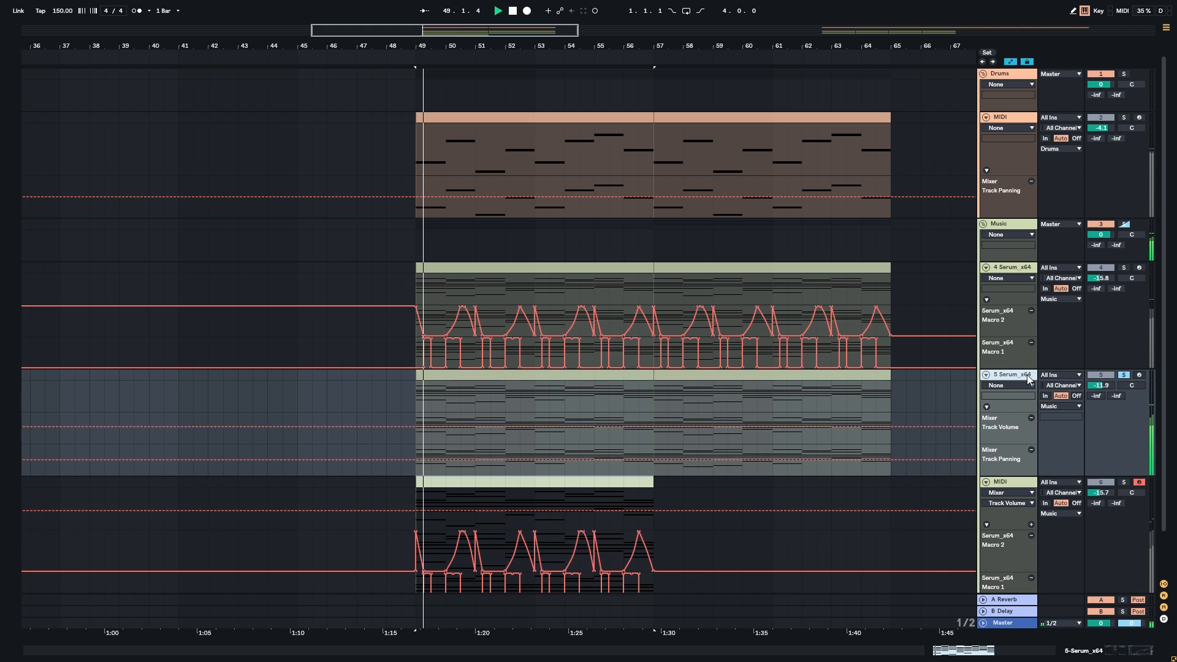
drag(801, 366, 802, 300)
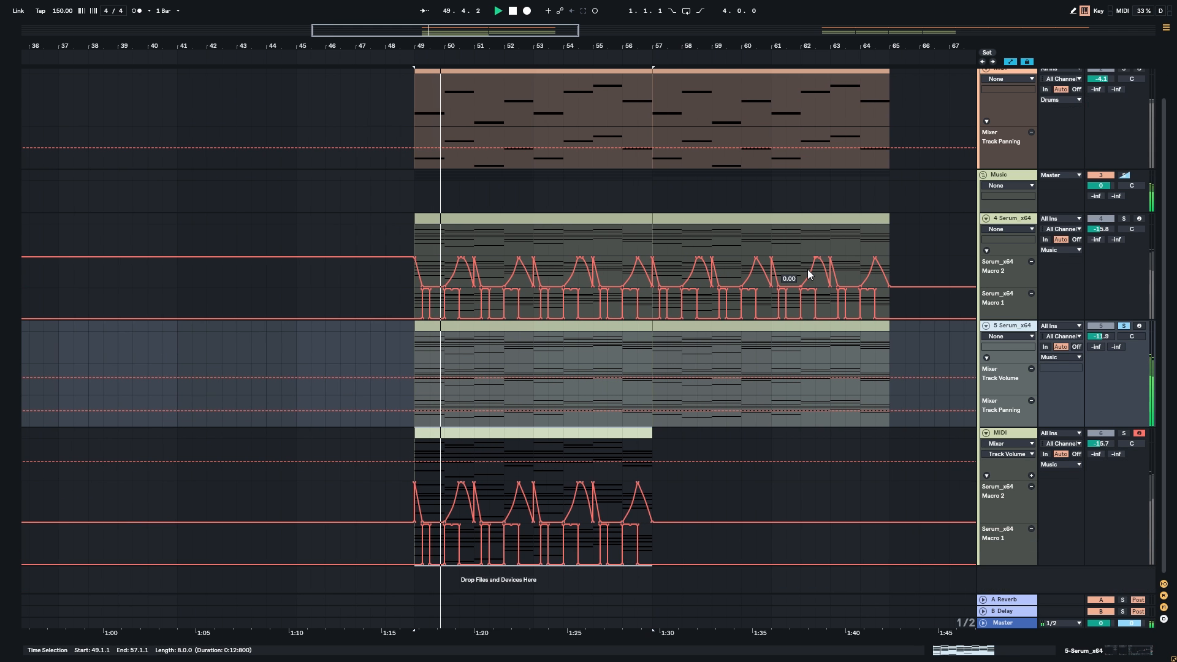
drag(846, 415, 884, 400)
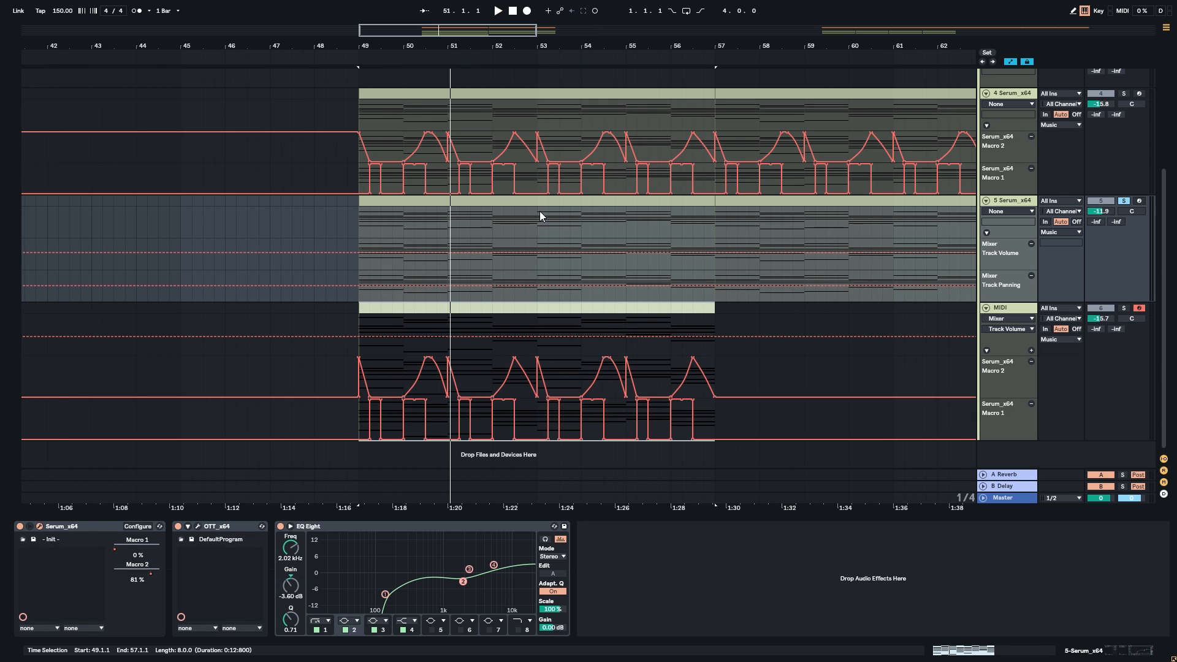
click(539, 216)
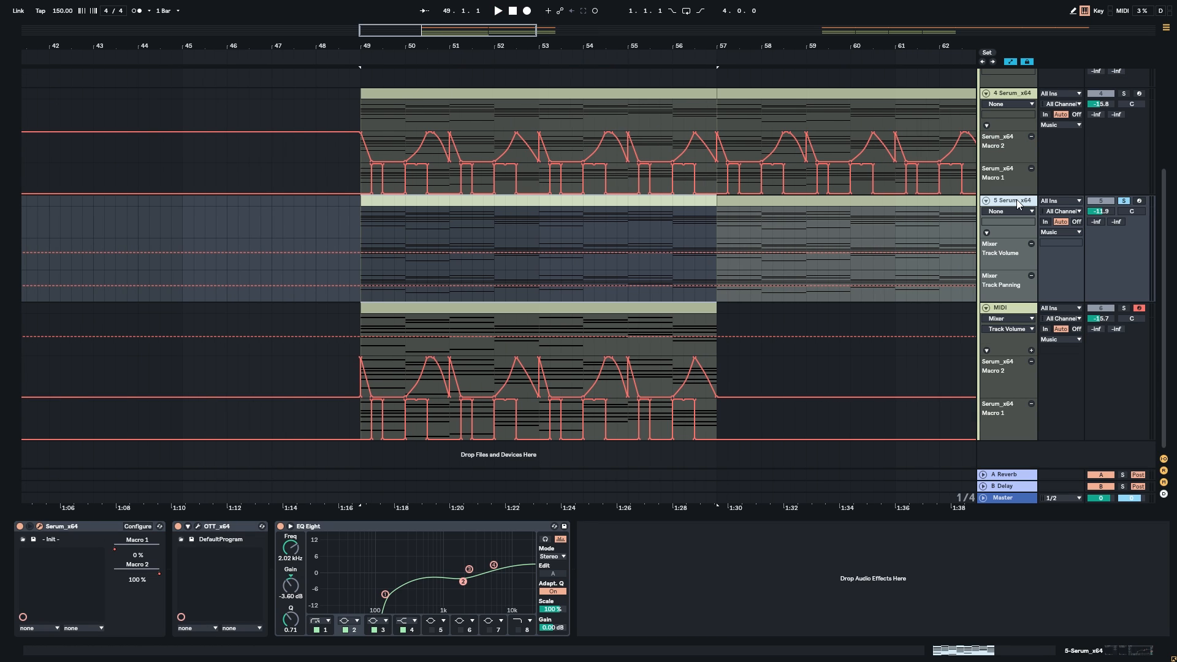
drag(802, 281, 812, 282)
Duplicate the new MIDI track with its devices and automation, and play the duplicate in solo.
click(1009, 308)
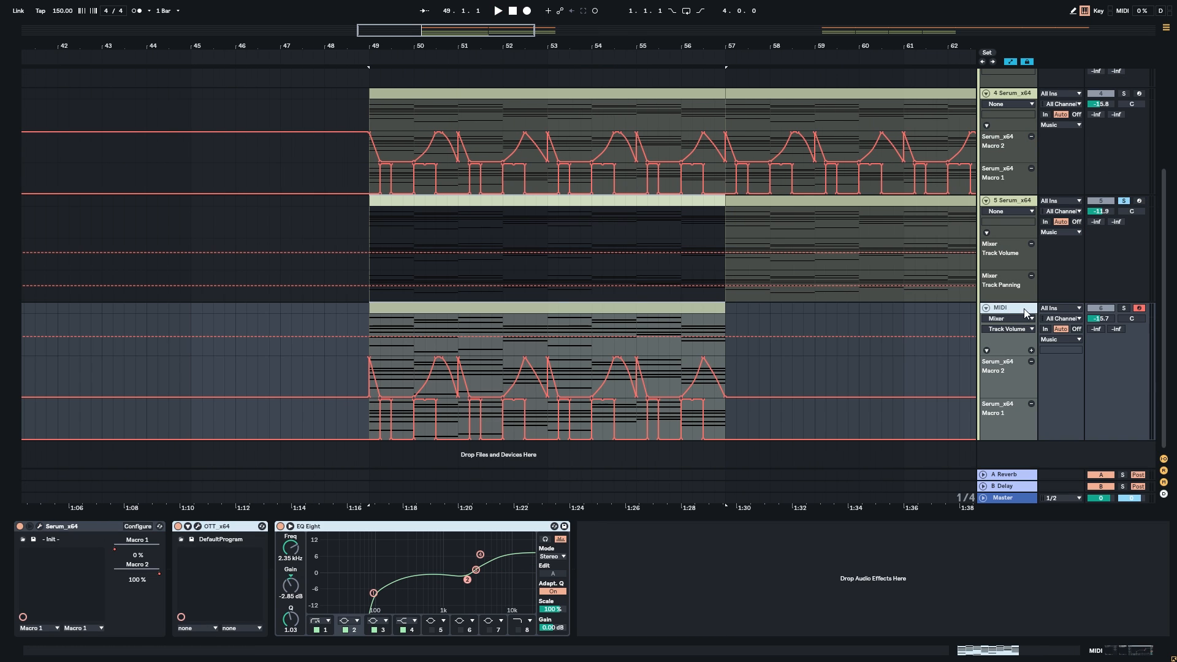
click(1123, 308)
key(ctrl+d)
drag(825, 389, 831, 361)
click(1123, 308)
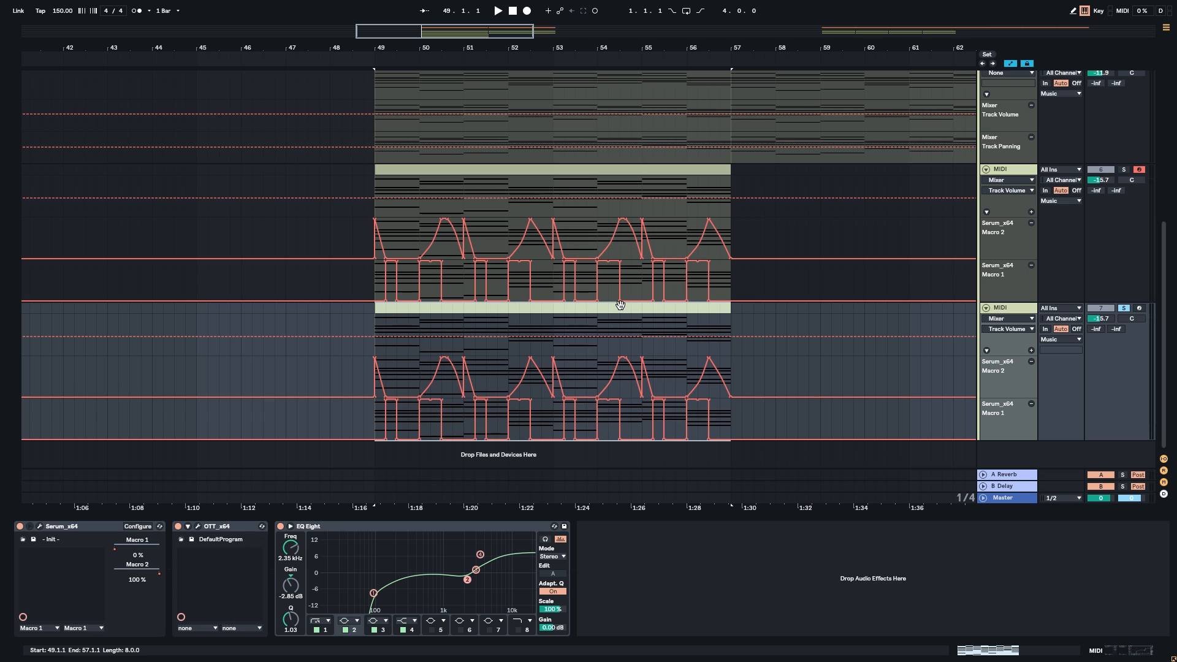
key(space)
key(space)
Open the duplicate track's Serum and change OSC A's wavetable position from the square to the saw shape.
click(39, 527)
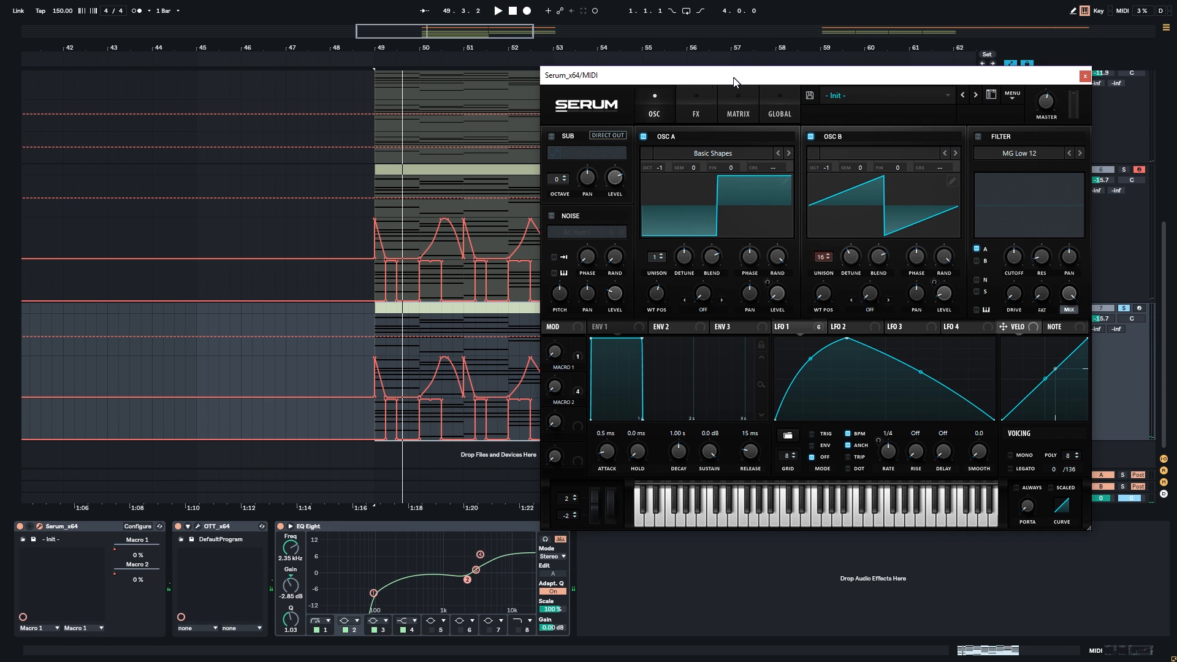
drag(739, 77, 542, 76)
drag(465, 288, 457, 327)
click(517, 203)
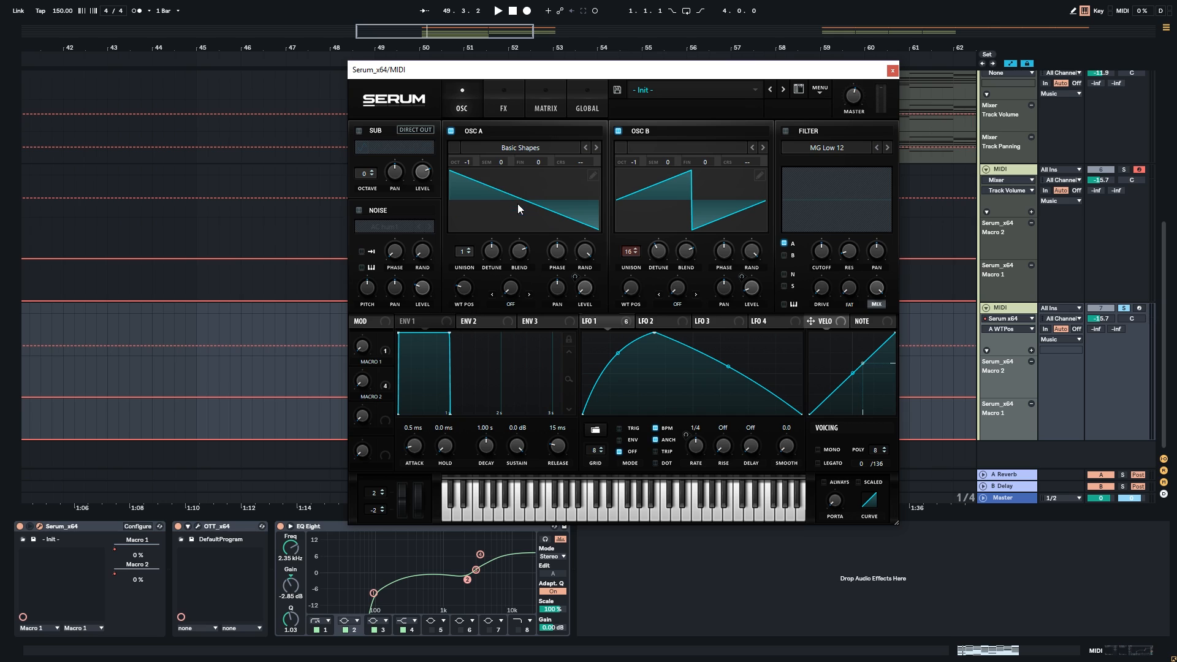
Set OSC A's octave to 0 and OSC B's octave to +1, and reduce OSC B's unison to 1 voice.
drag(466, 161, 465, 145)
drag(635, 160, 645, 133)
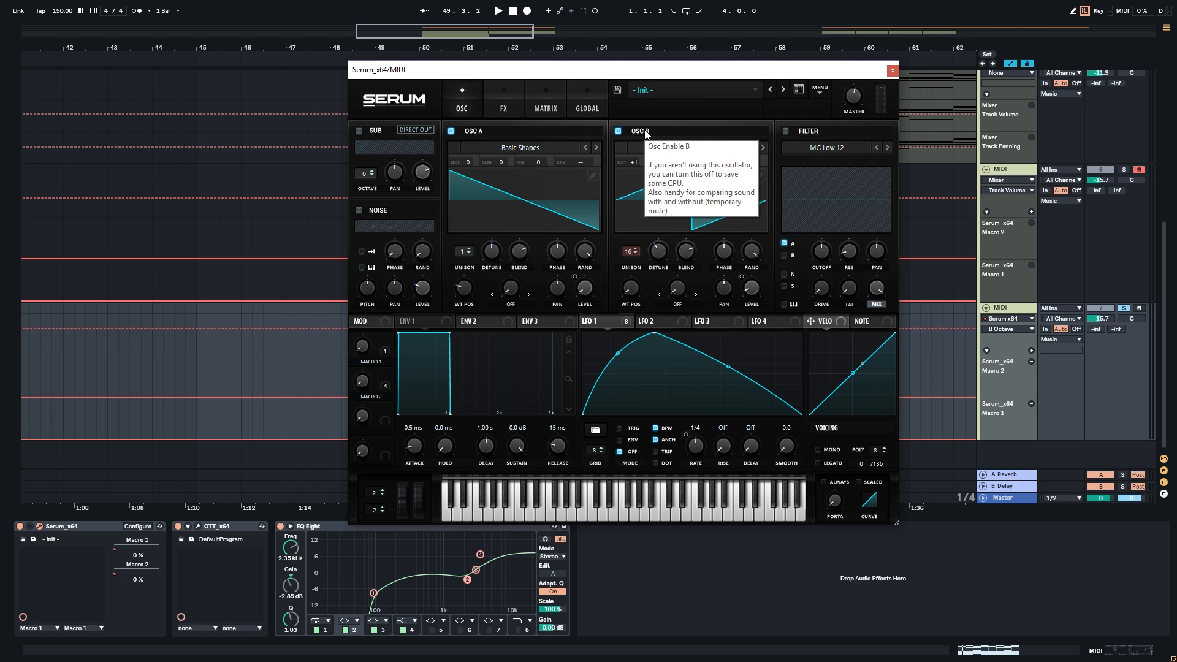
drag(628, 251, 638, 464)
click(692, 252)
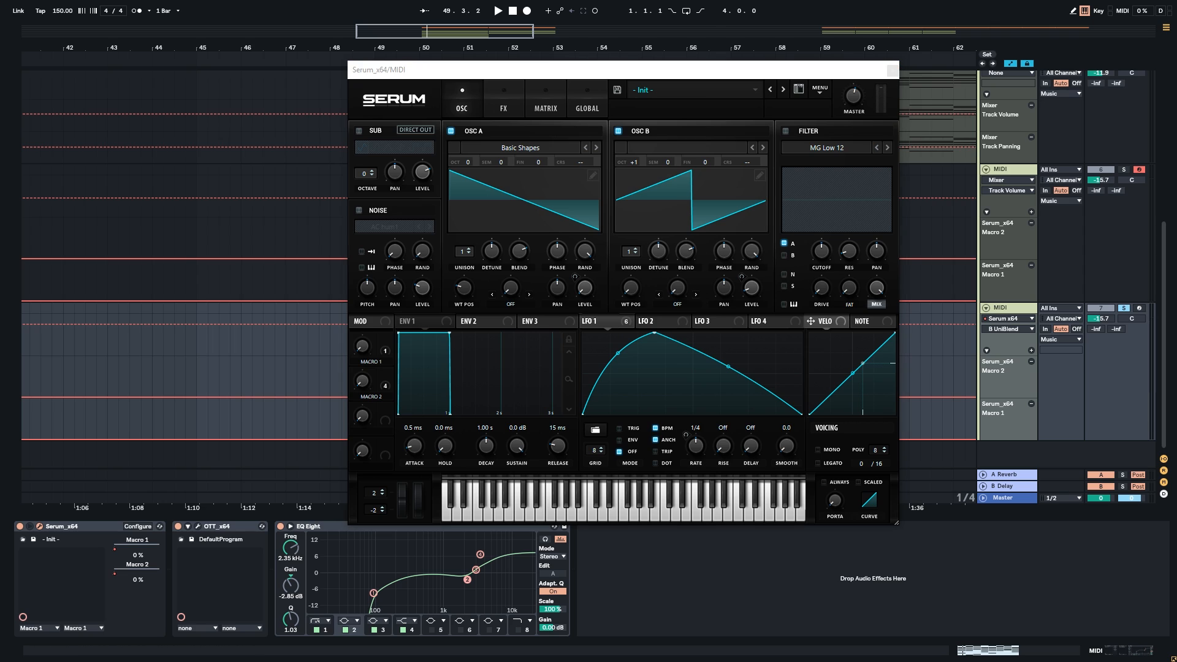
Assign Macro 2 to modulate the Filter effect's mix in the duplicate track's Serum patch.
click(515, 102)
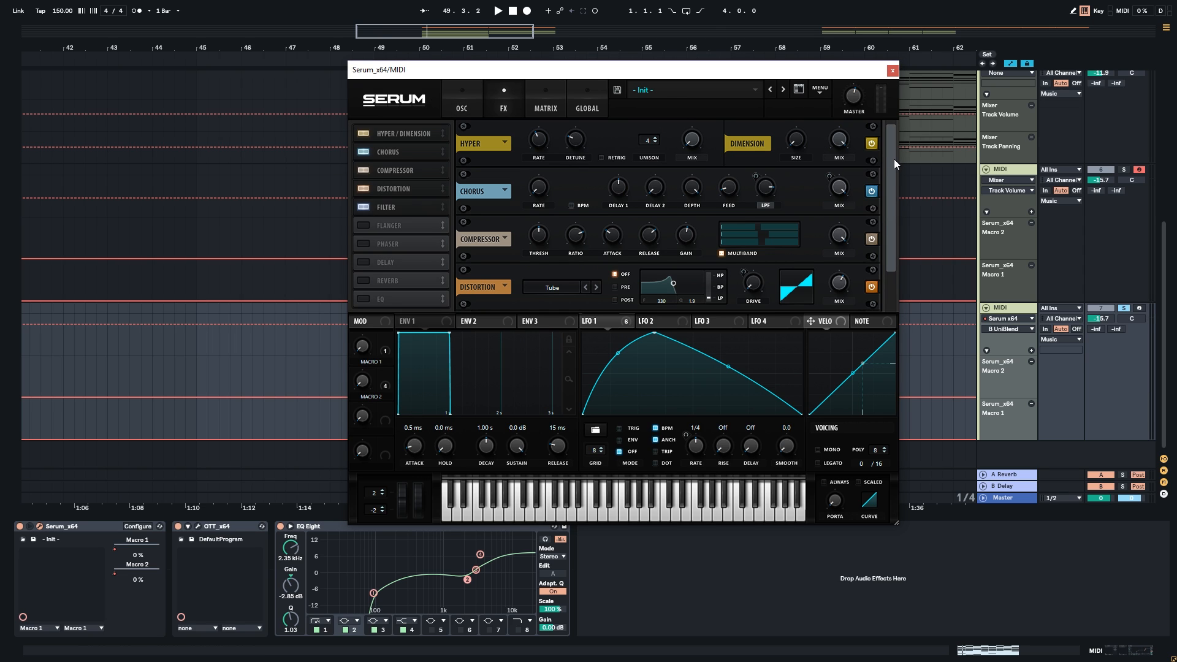
scroll(894, 160, down, 1)
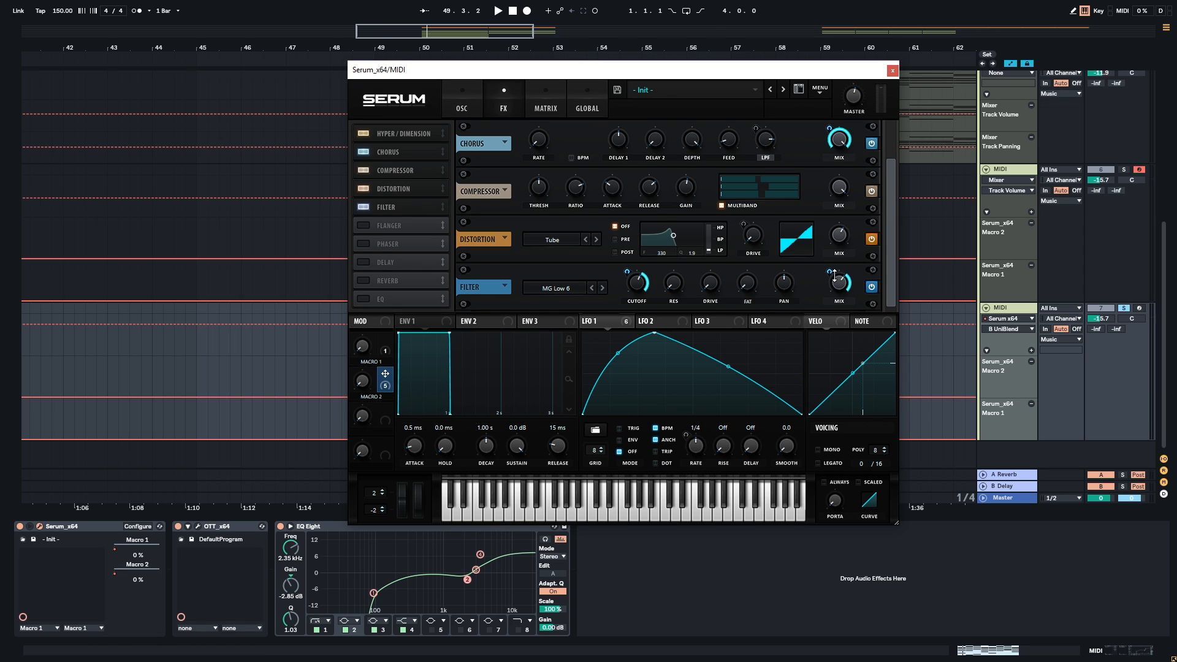
drag(834, 276, 823, 317)
Assign Macro 2 to modulate the Dimension effect's mix in the duplicate's patch, and play the section through to bar 57.
drag(891, 268, 895, 224)
drag(411, 359, 410, 380)
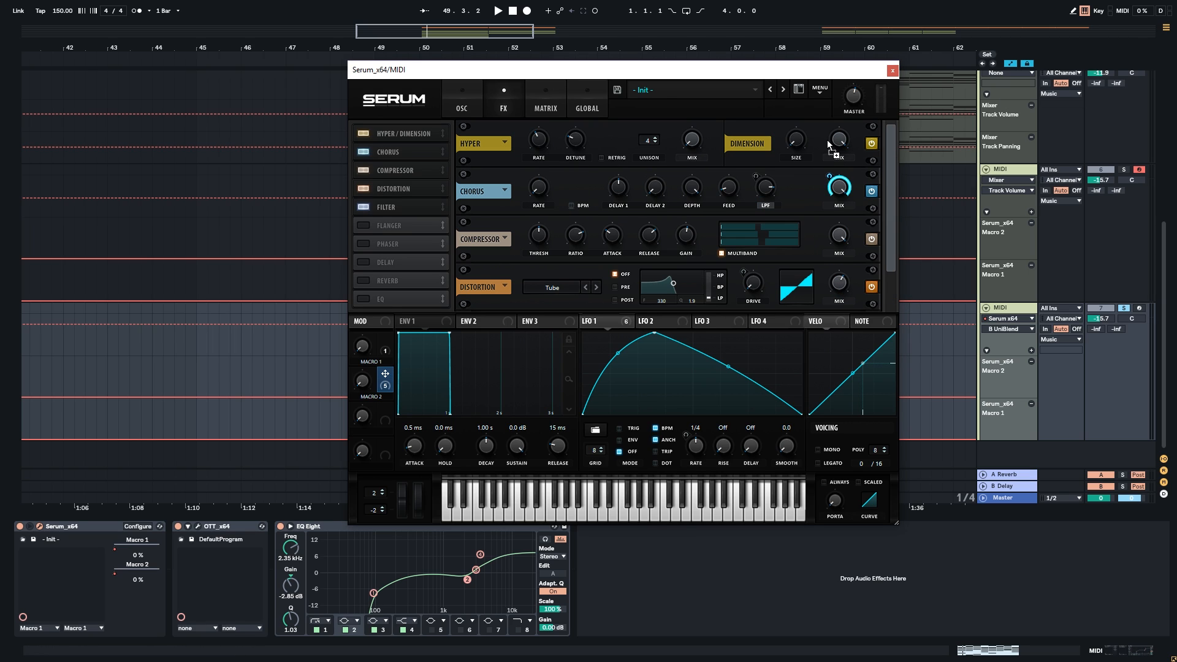
drag(833, 125, 824, 154)
drag(892, 224, 895, 259)
key(space)
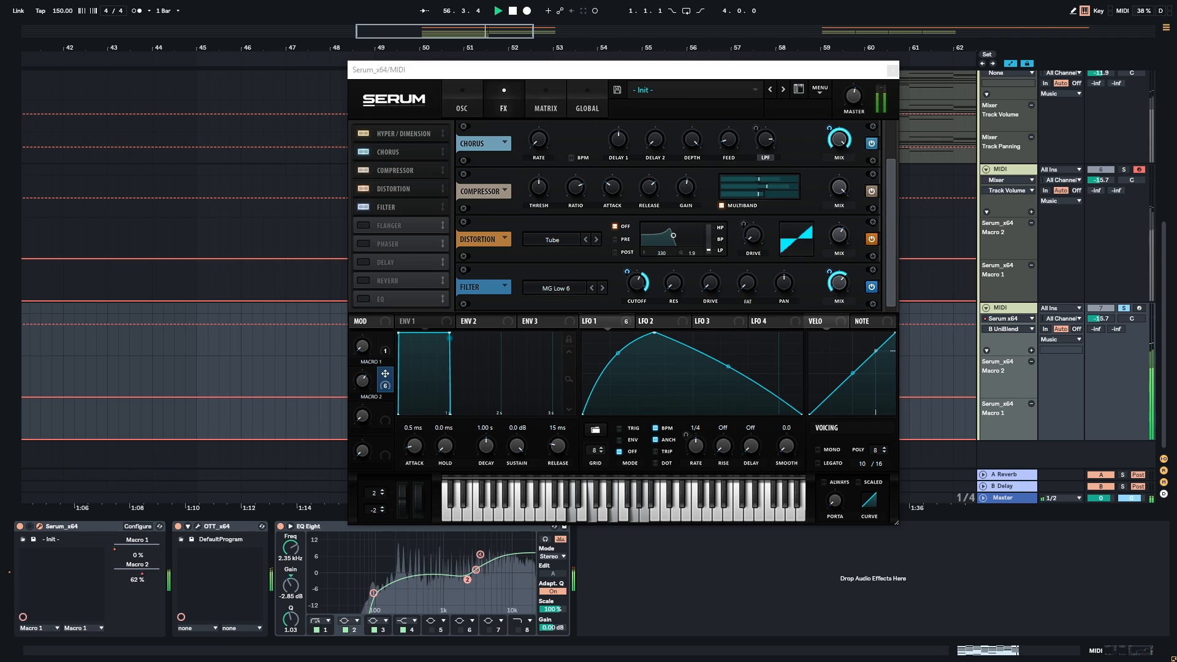
key(space)
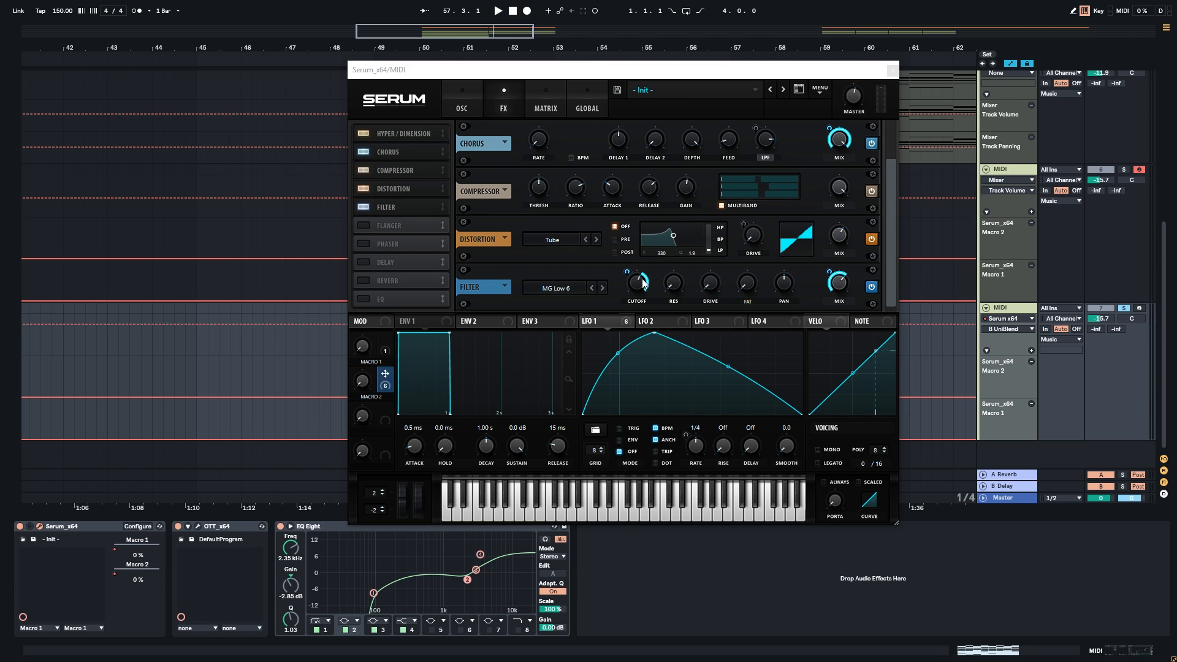
Remove Macro 2's modulation from the Filter effect's cutoff in the duplicate's Serum patch and play the section to hear the change.
right_click(643, 284)
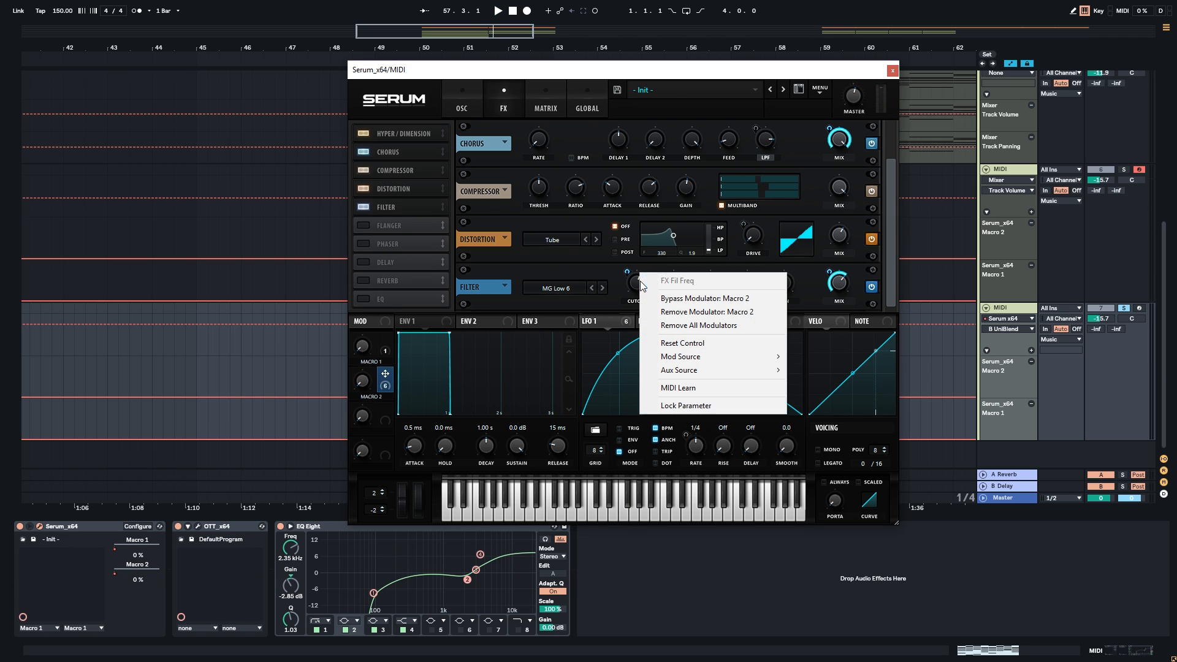
click(694, 313)
key(space)
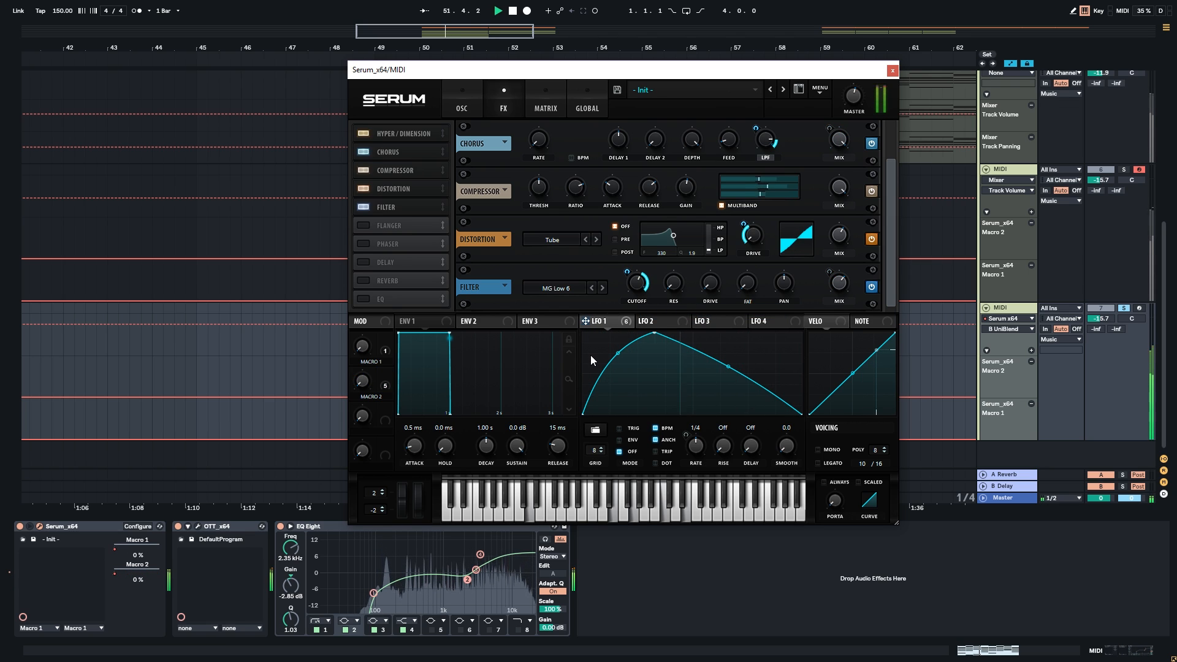
click(1021, 174)
key(space)
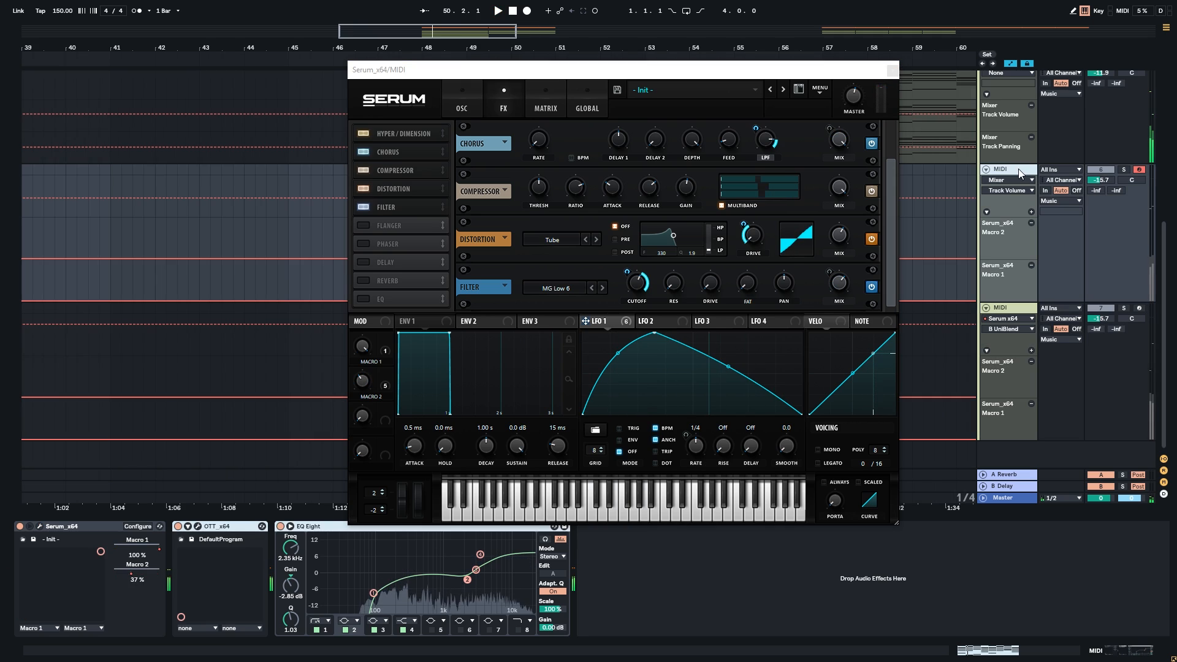
click(314, 528)
shift+click(217, 527)
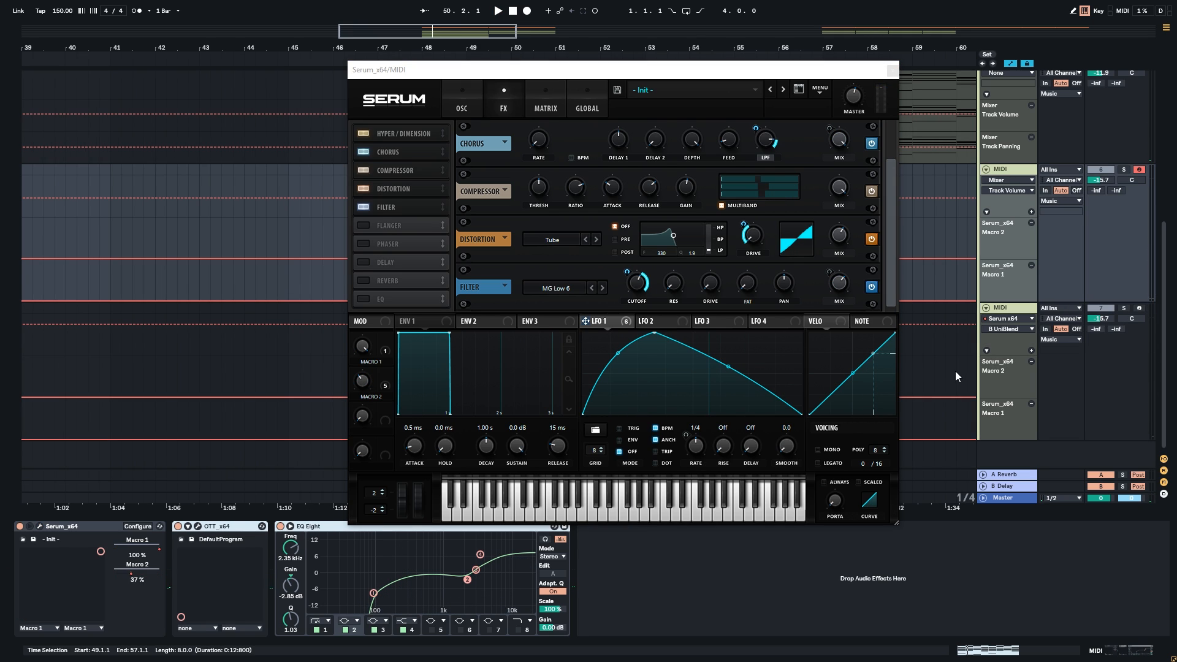
click(1008, 308)
Replace the duplicate track's OTT and EQ Eight with copies of the OTT and EQ Eight from the 5 Serum_x64 track.
click(965, 129)
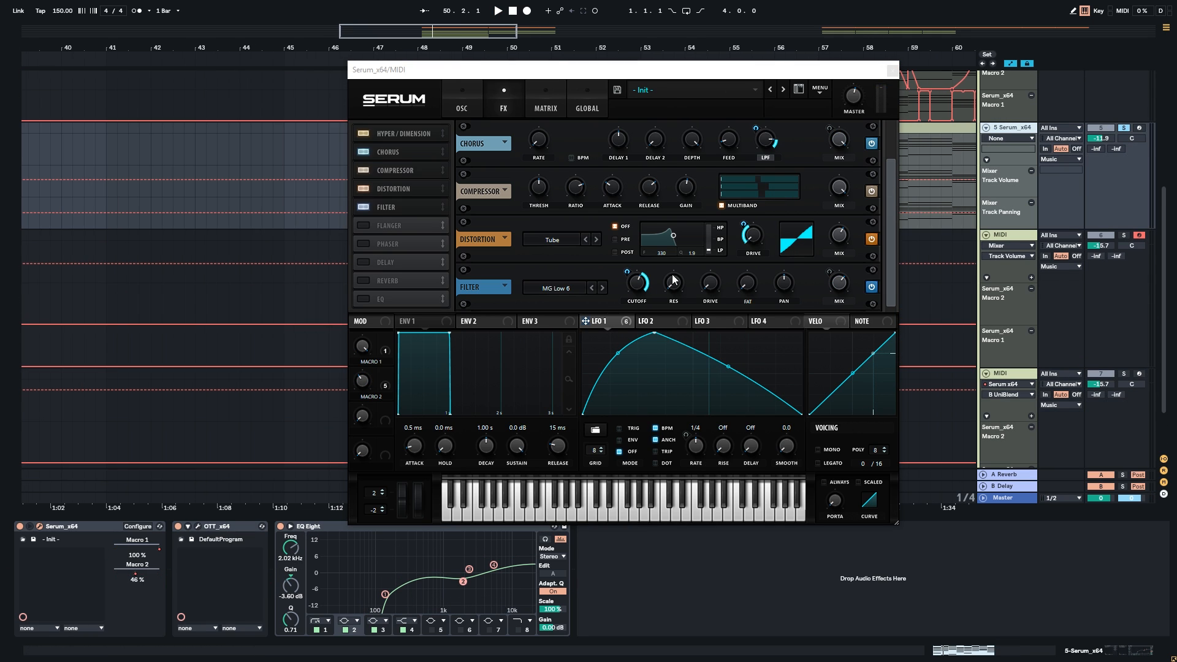
click(305, 530)
drag(935, 303, 957, 237)
click(1001, 307)
click(302, 528)
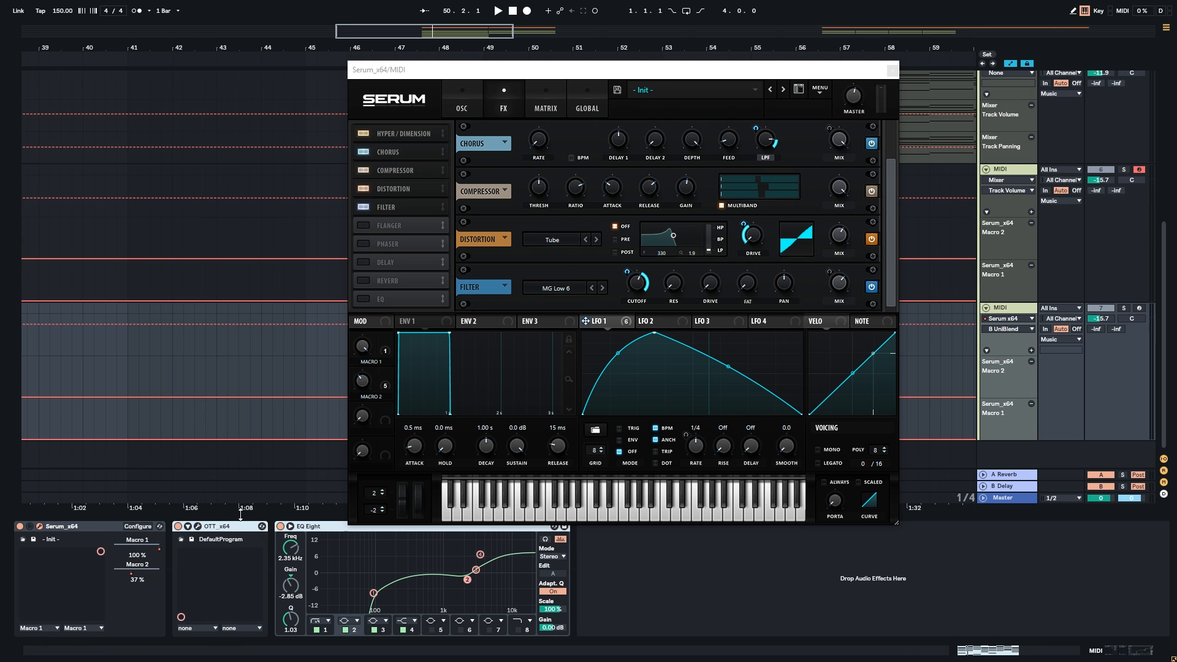
key(Delete)
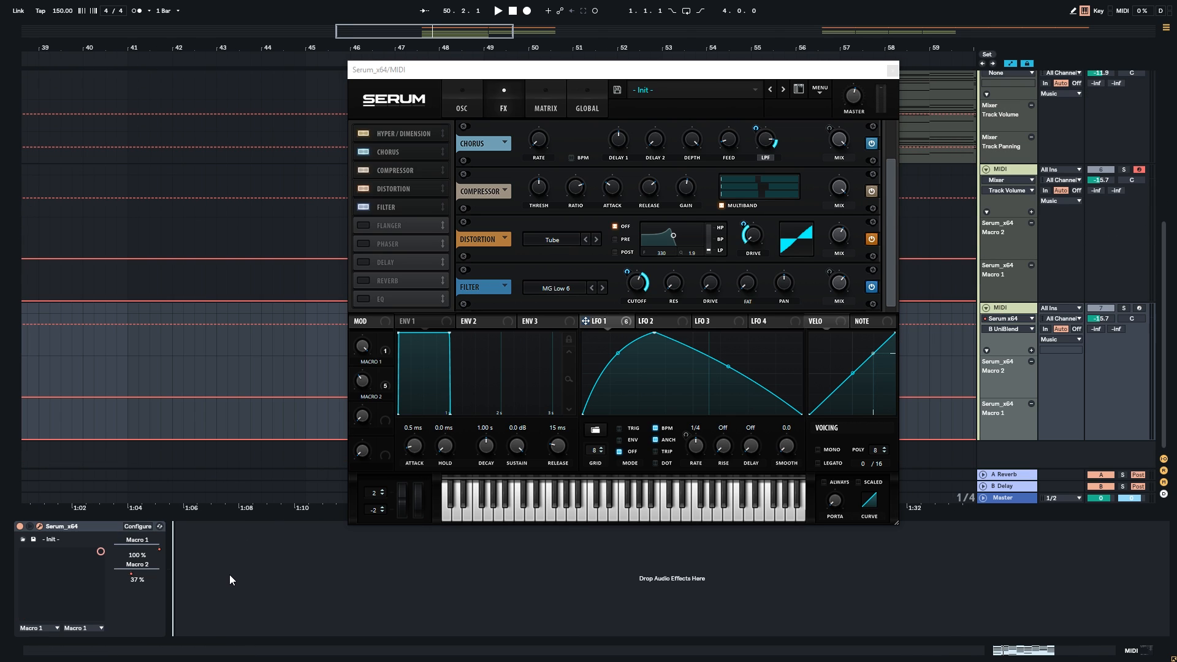
key(ctrl+z)
Play the soloed layers from bar 49, and clear the solos to hear them together with the rest of the arrangement.
key(space)
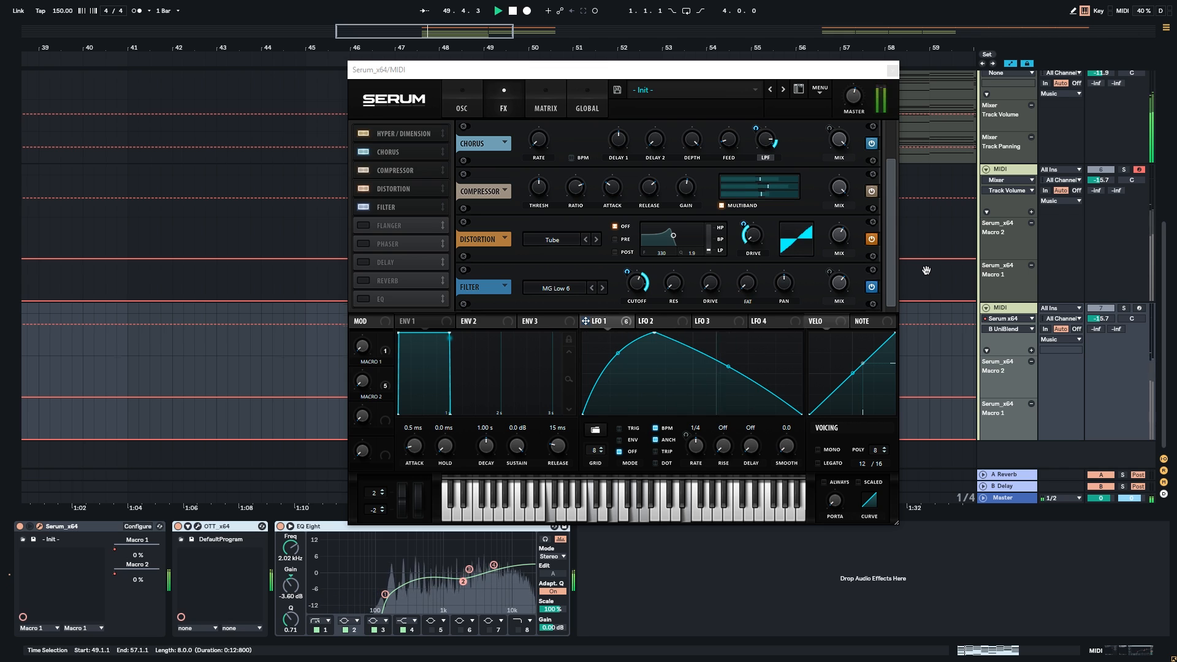
drag(935, 273, 911, 331)
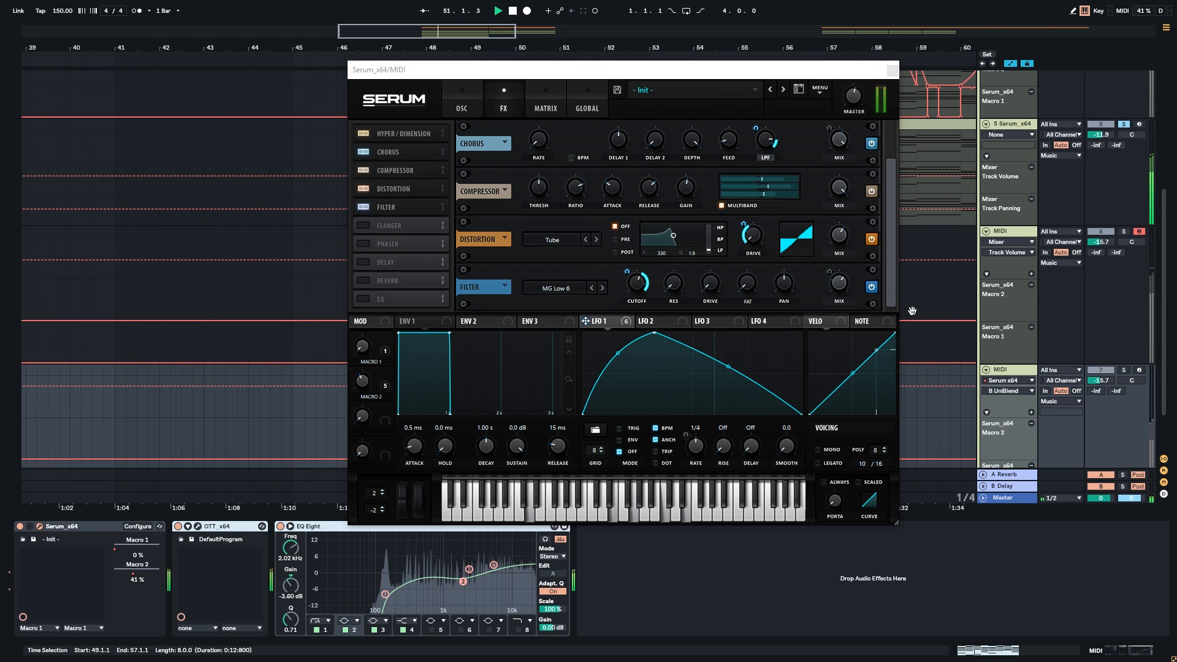
scroll(896, 277, up, 2)
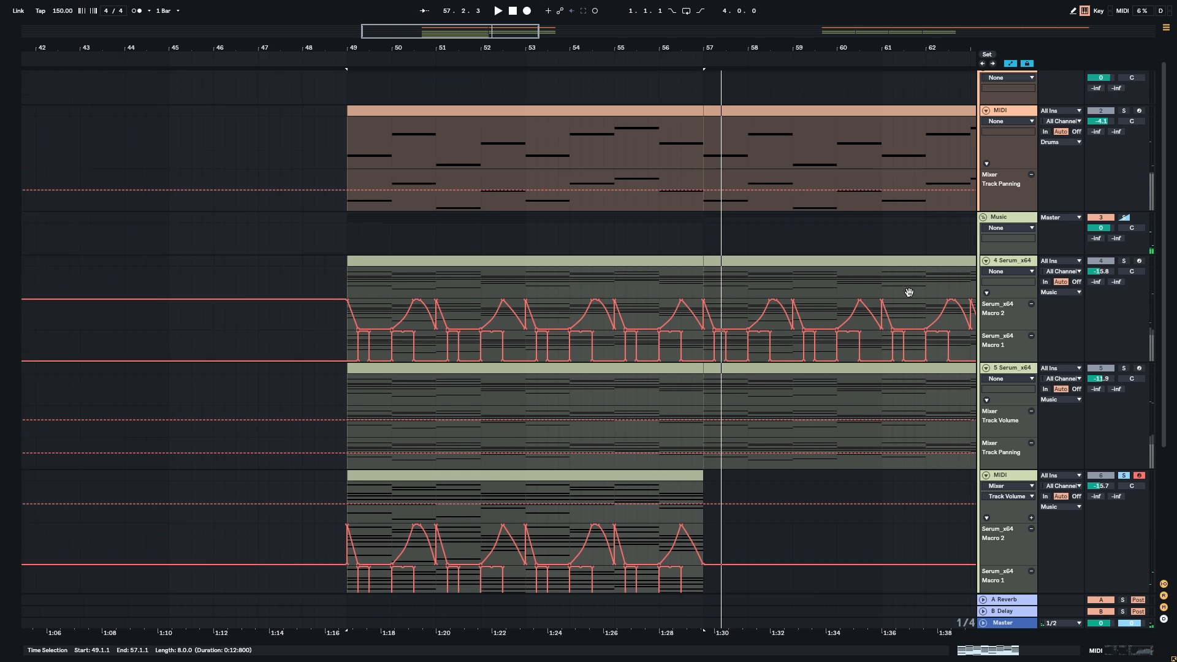
click(1125, 120)
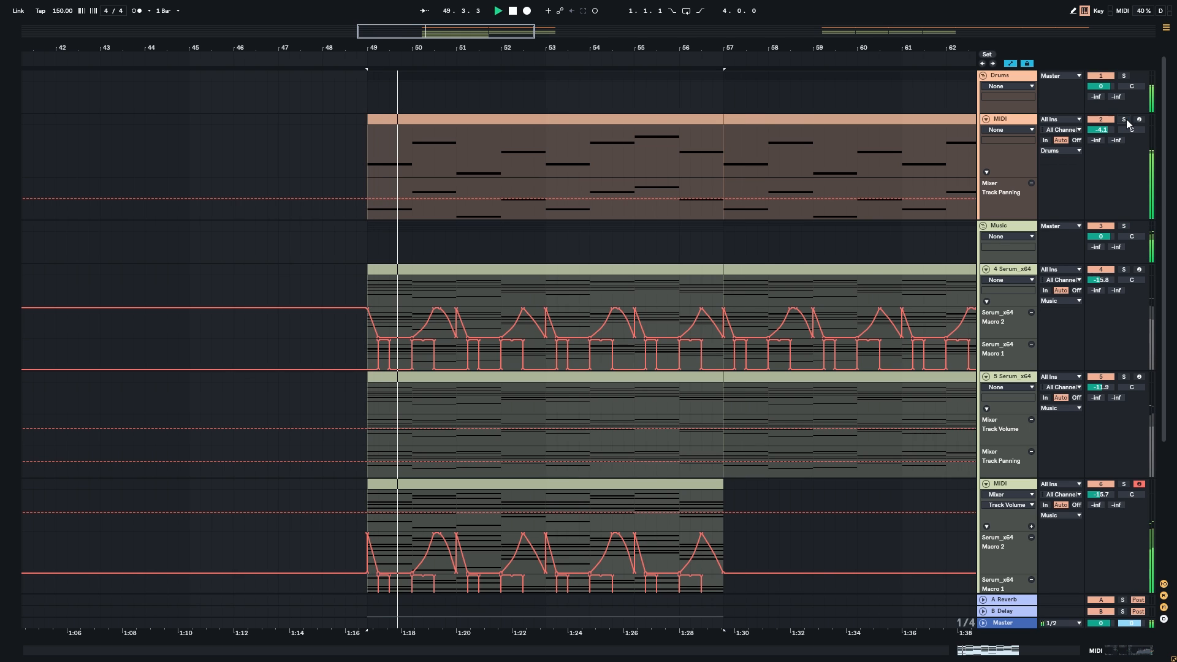
Hide the automation lanes and select the MIDI track with the single-note line in the Drums group.
click(1010, 63)
click(569, 124)
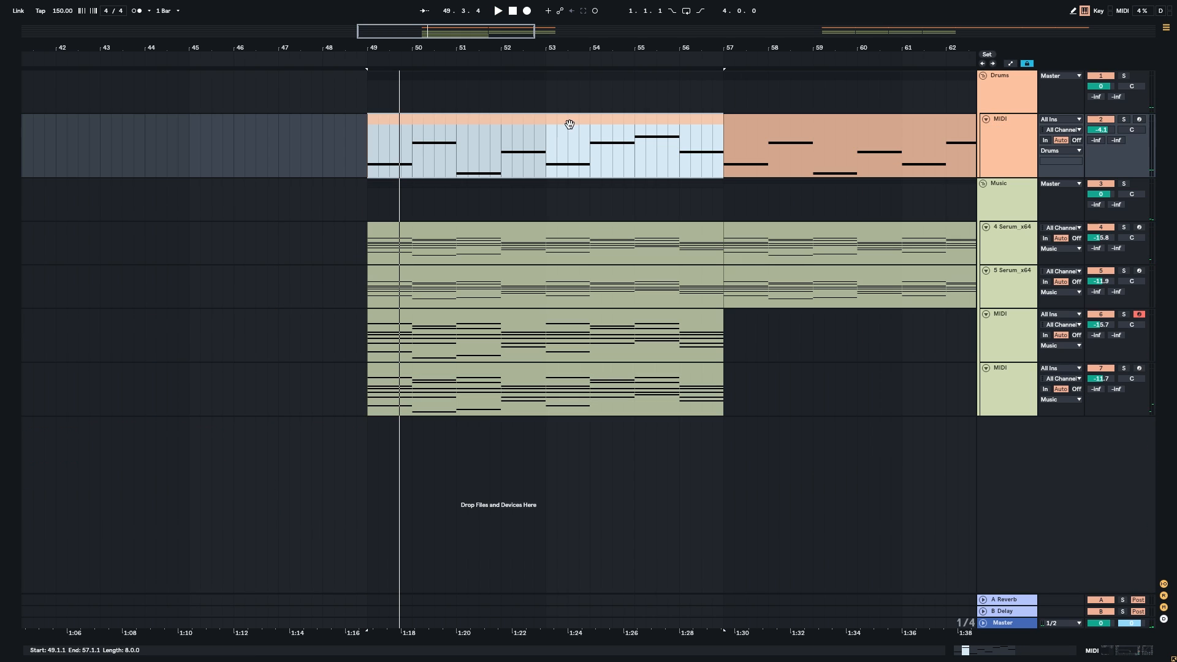
click(999, 150)
drag(653, 204, 674, 204)
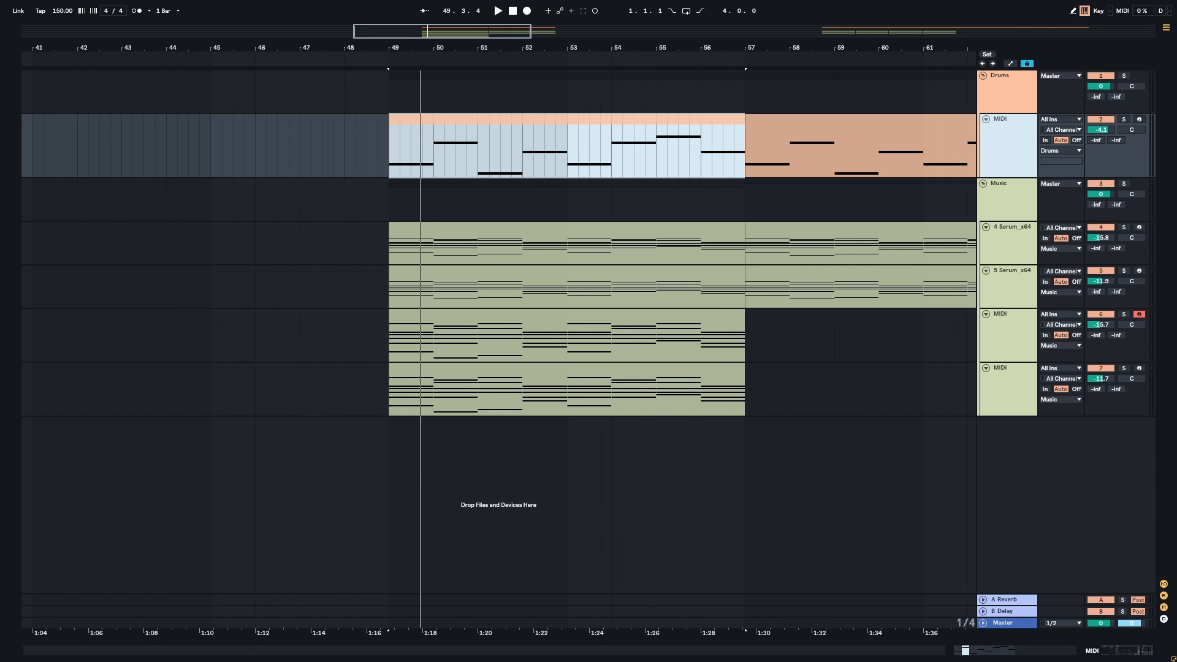
Show the selected track's devices, open its Serum with the BS Dirt Saw patch and move the plugin window clear of the clips.
click(1126, 650)
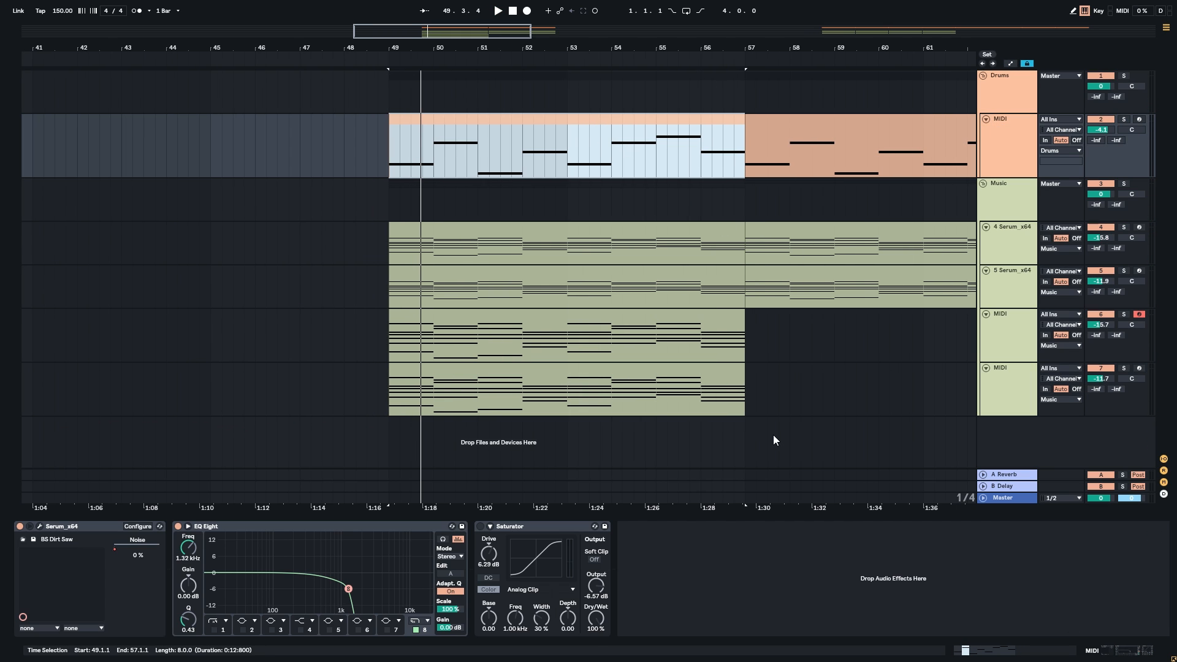
click(39, 525)
drag(318, 20, 891, 40)
drag(481, 215, 311, 214)
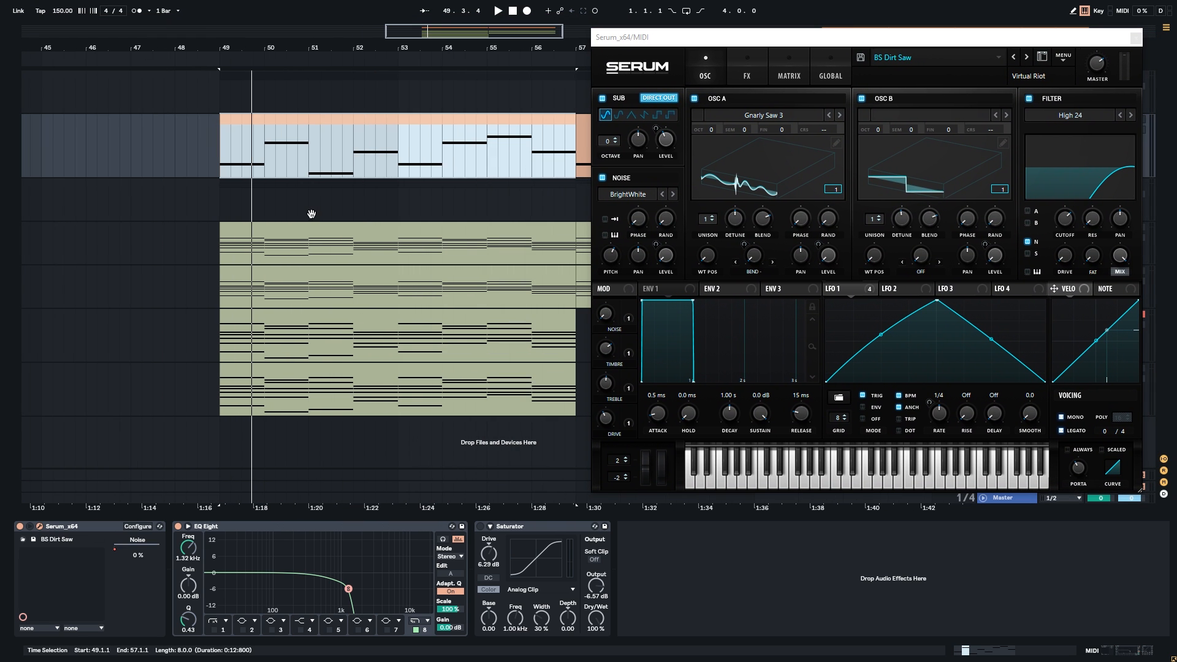